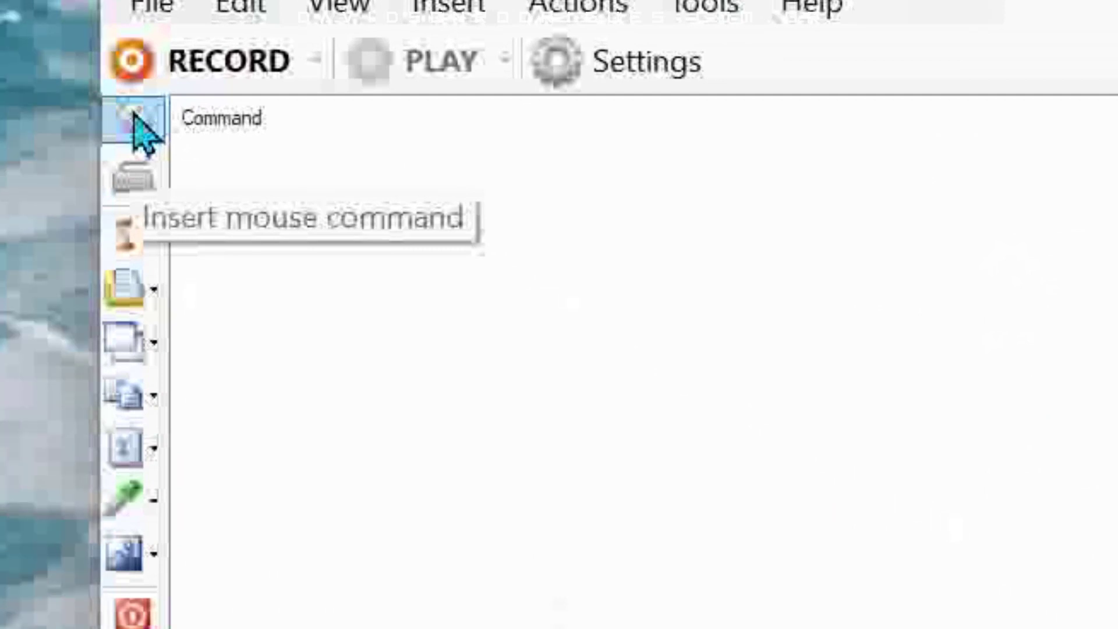
Insert a mouse command with the RightClick event type and capture the TeamViewer desktop icon's position (51, 329) as its coordinates
click(134, 118)
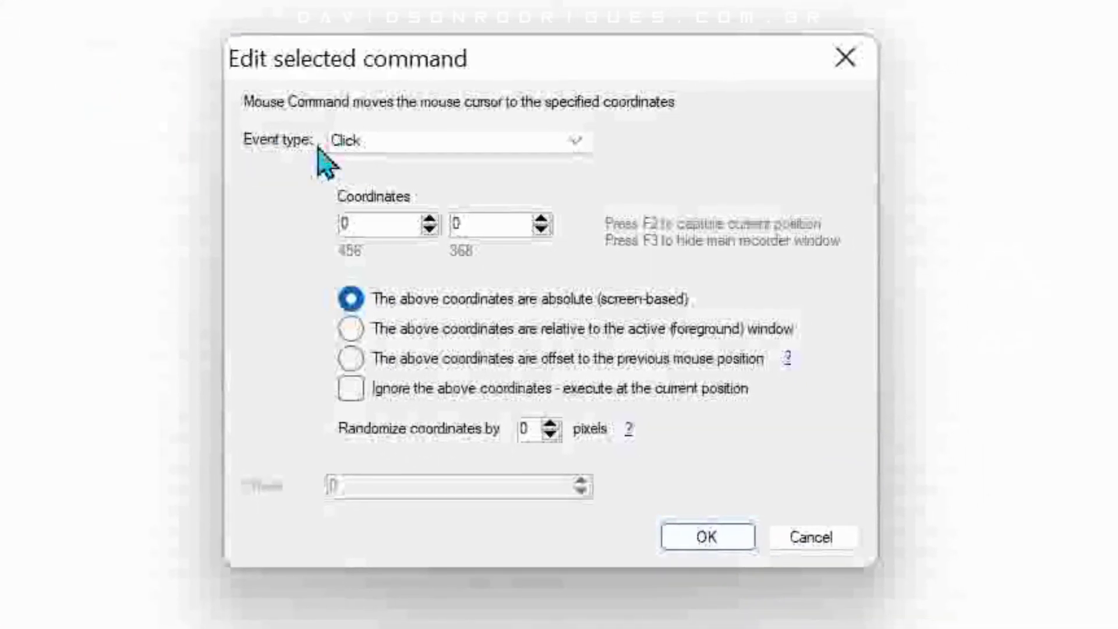
click(366, 148)
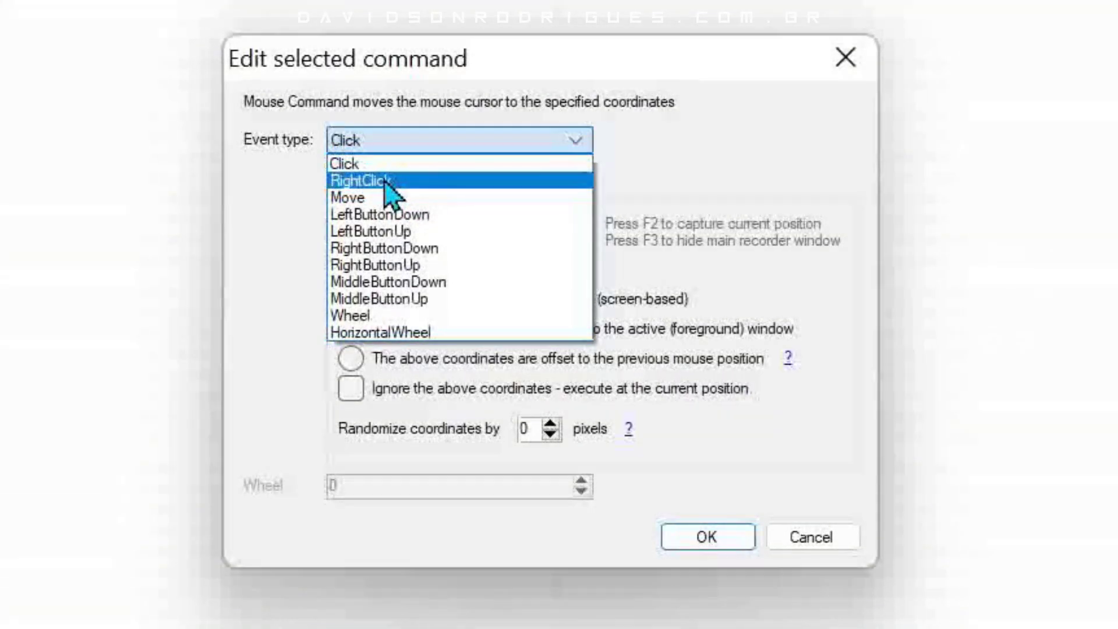
click(384, 180)
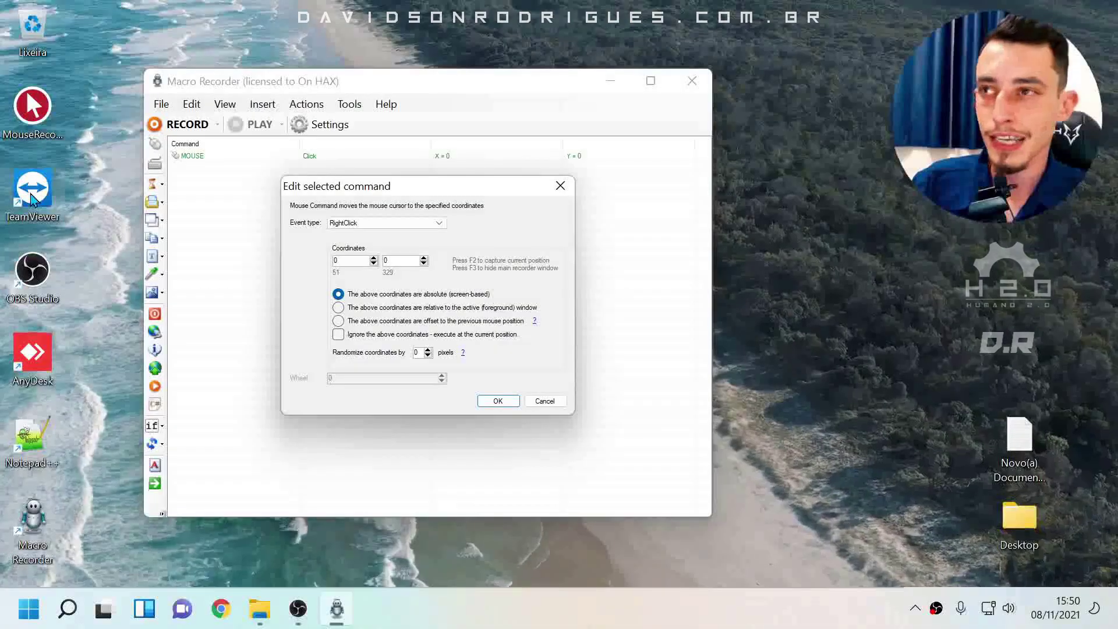
key(F2)
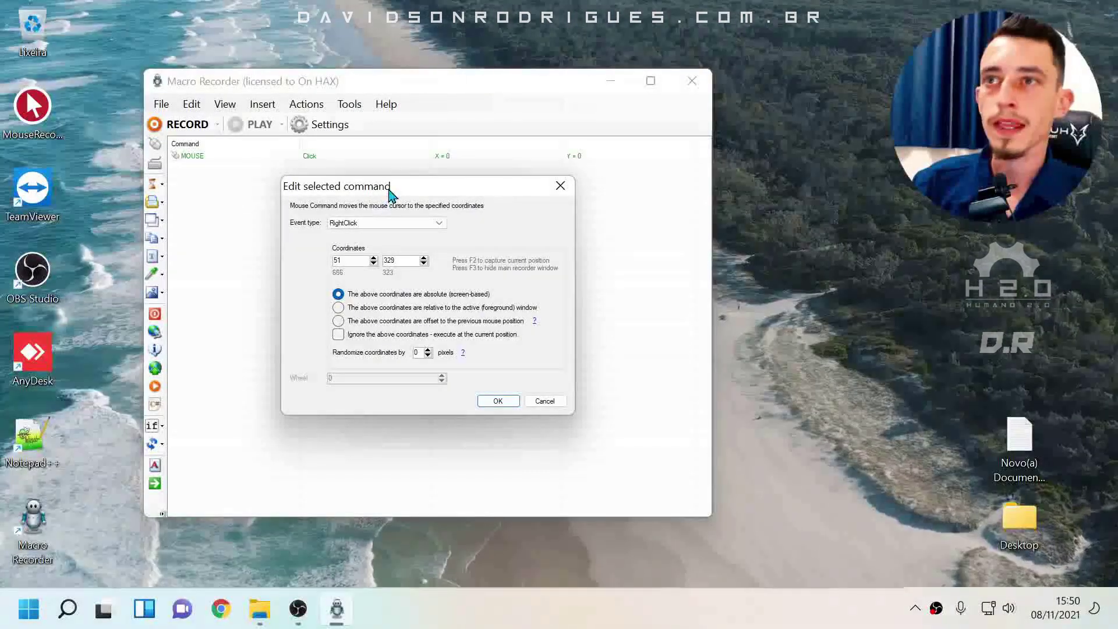
Capture several other screen positions for the mouse command, finish on the TeamViewer icon at X 56, Y 323, and confirm it
drag(387, 187, 349, 183)
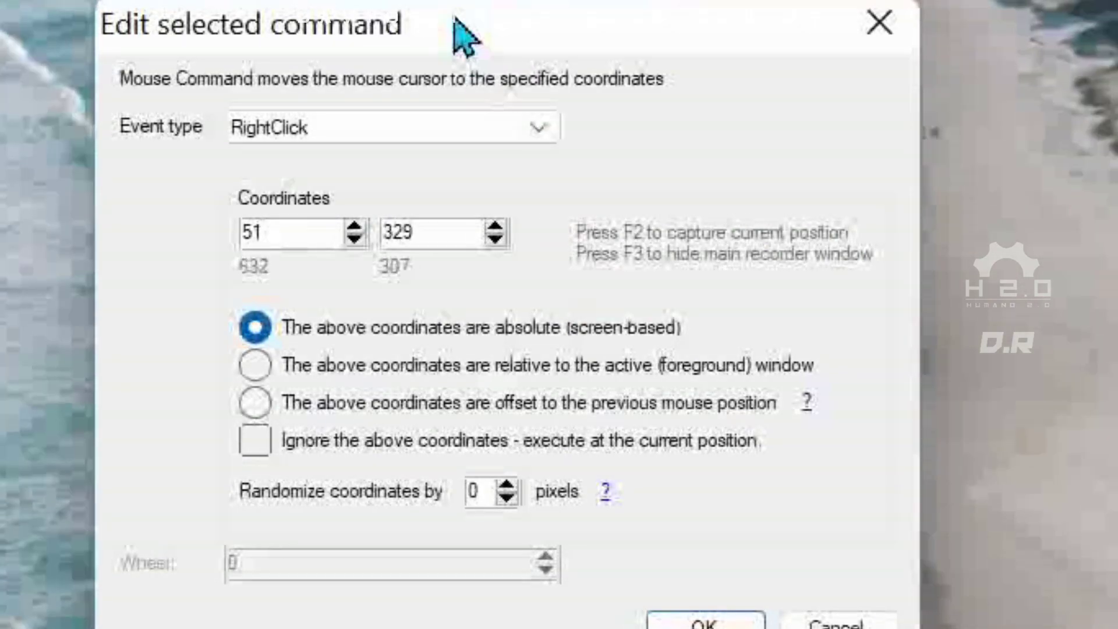
drag(455, 19, 444, 29)
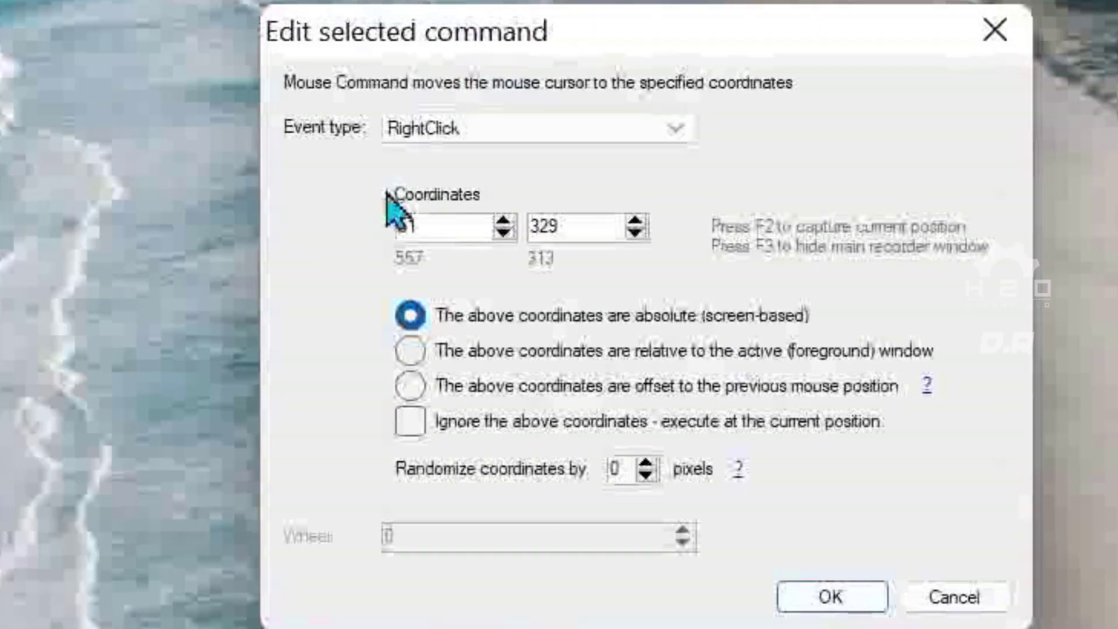
key(F2)
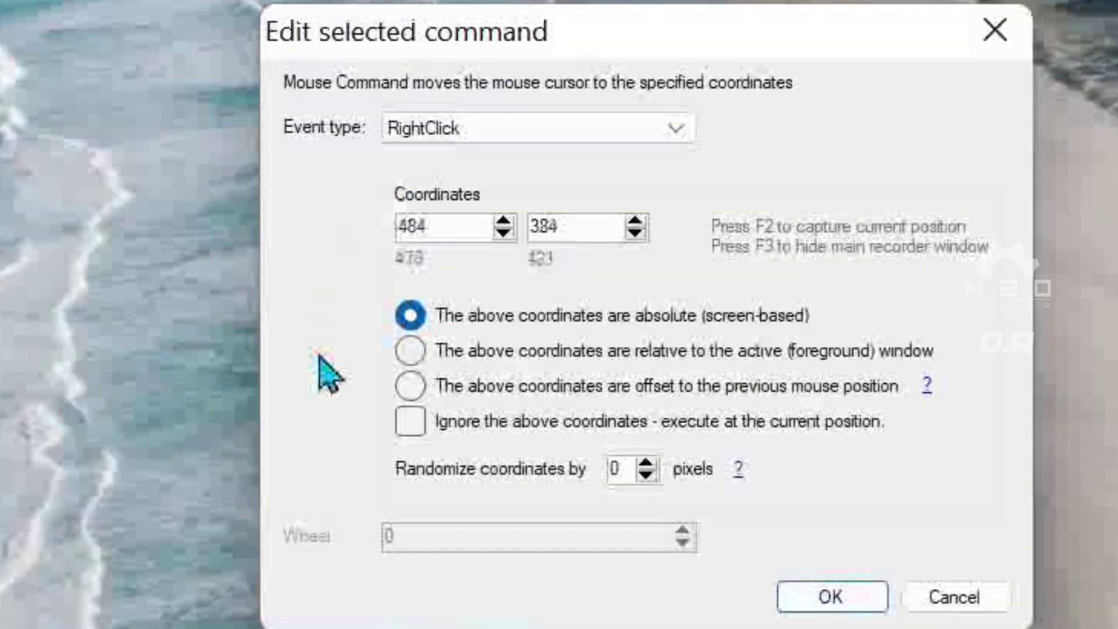
key(F2)
key(F2)
key(F2)
key(F2)
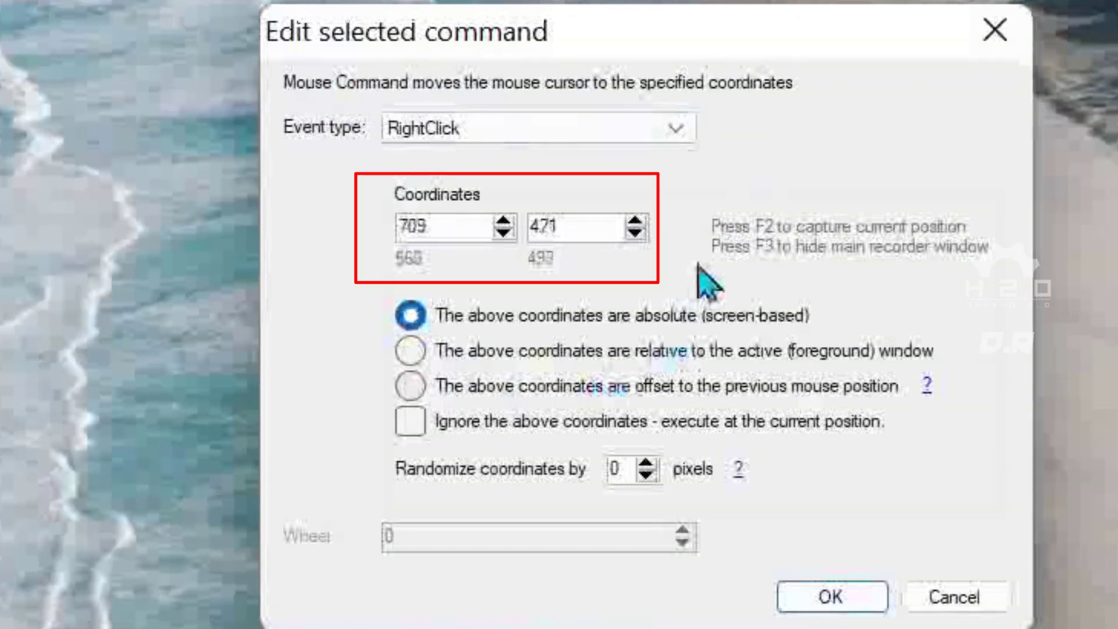
key(F2)
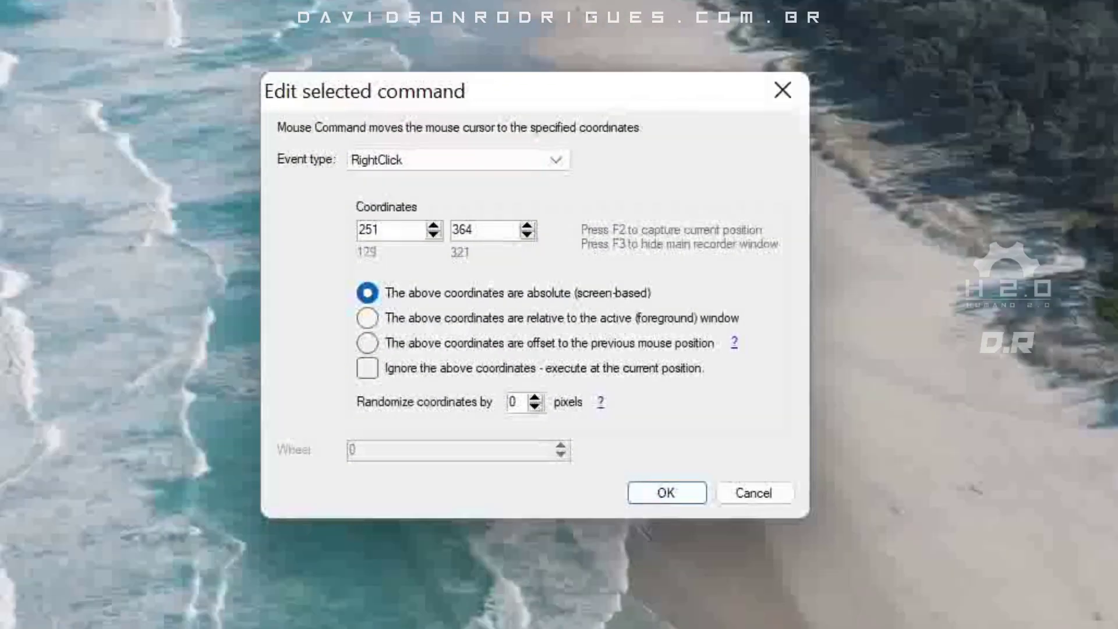
key(F2)
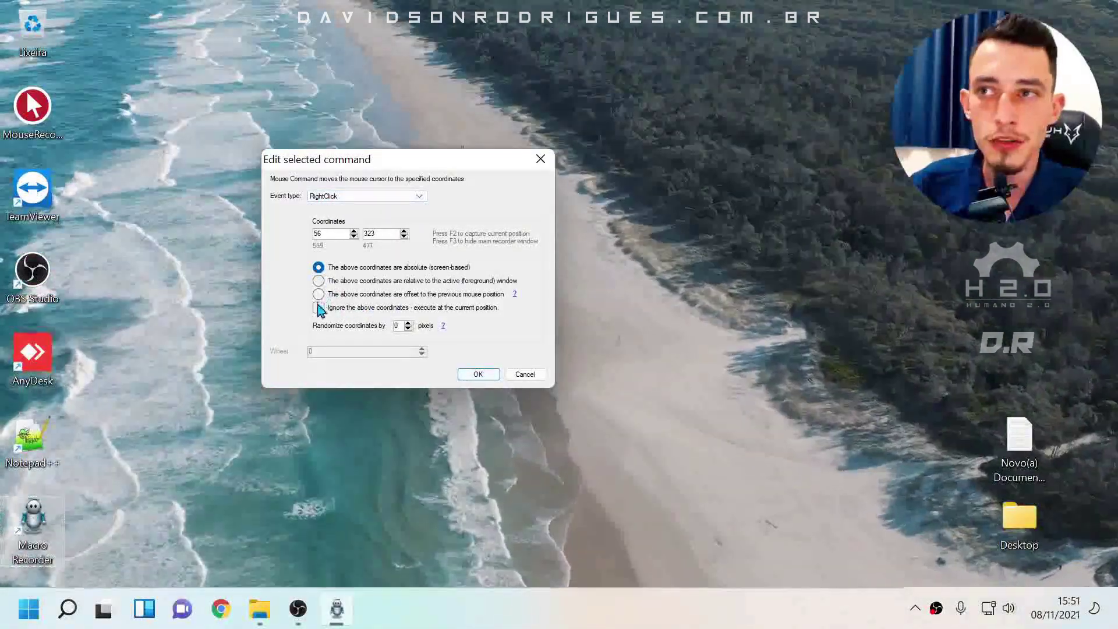
click(478, 374)
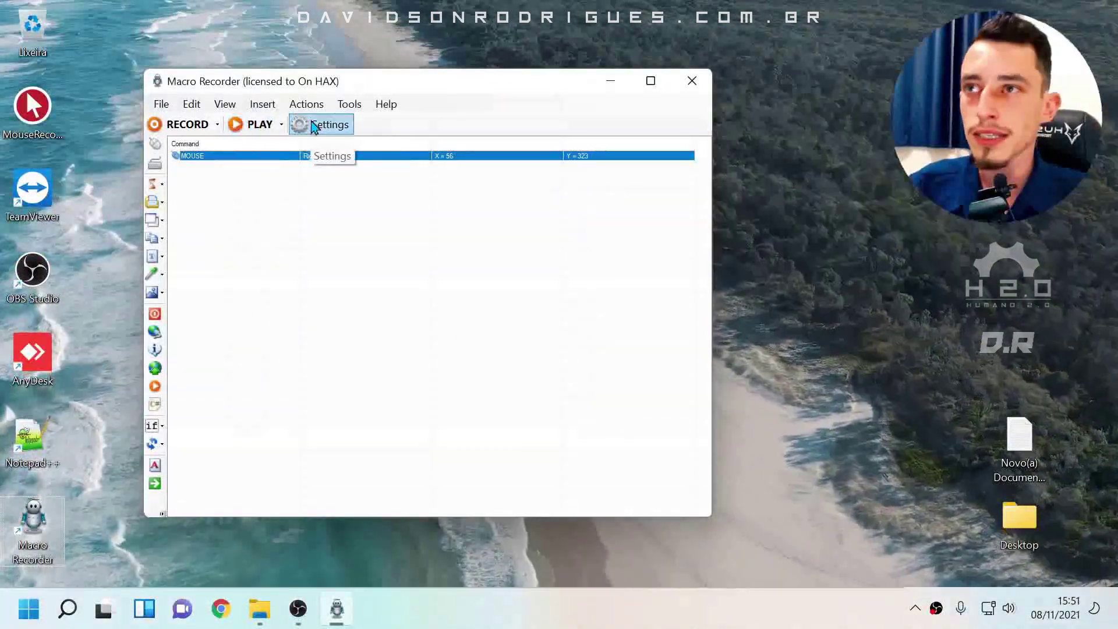
Set continuous replay to 1 time in the playback settings and play the right-click macro
click(314, 124)
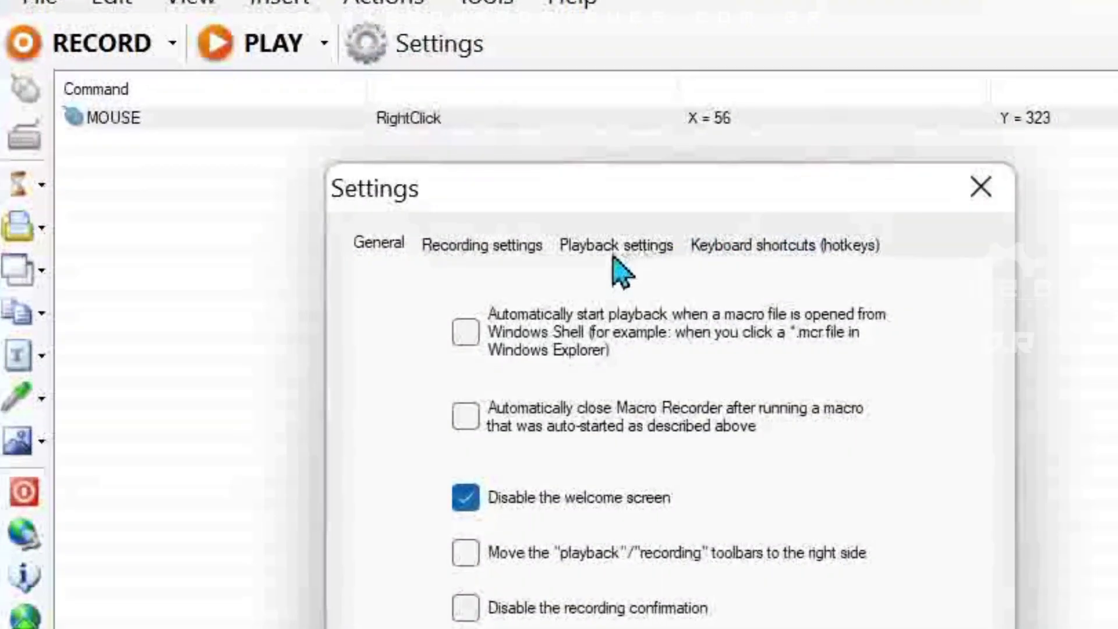
click(588, 252)
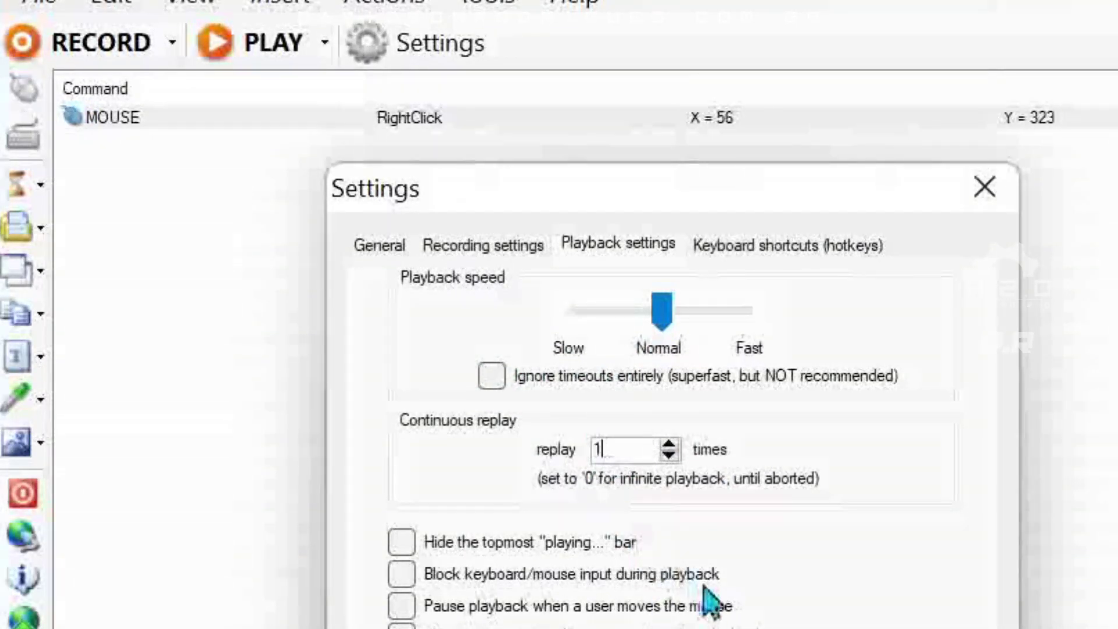
key(Return)
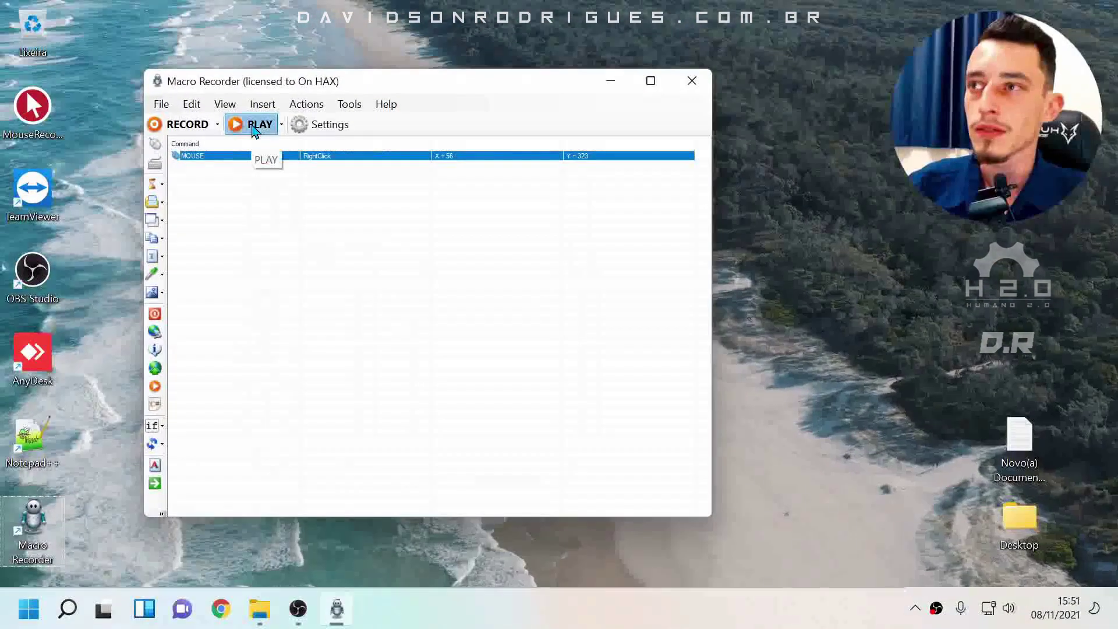
click(245, 42)
key(shift+F10)
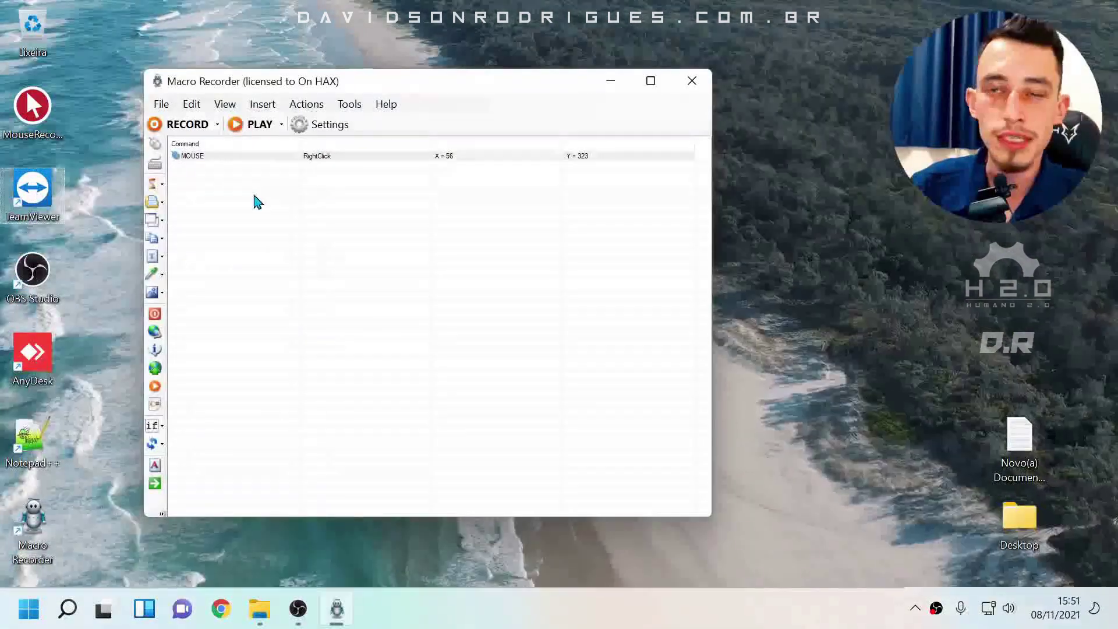
Change the mouse command's coordinates to the MouseRecorder desktop icon's captured position, X 50, Y 185
double_click(198, 157)
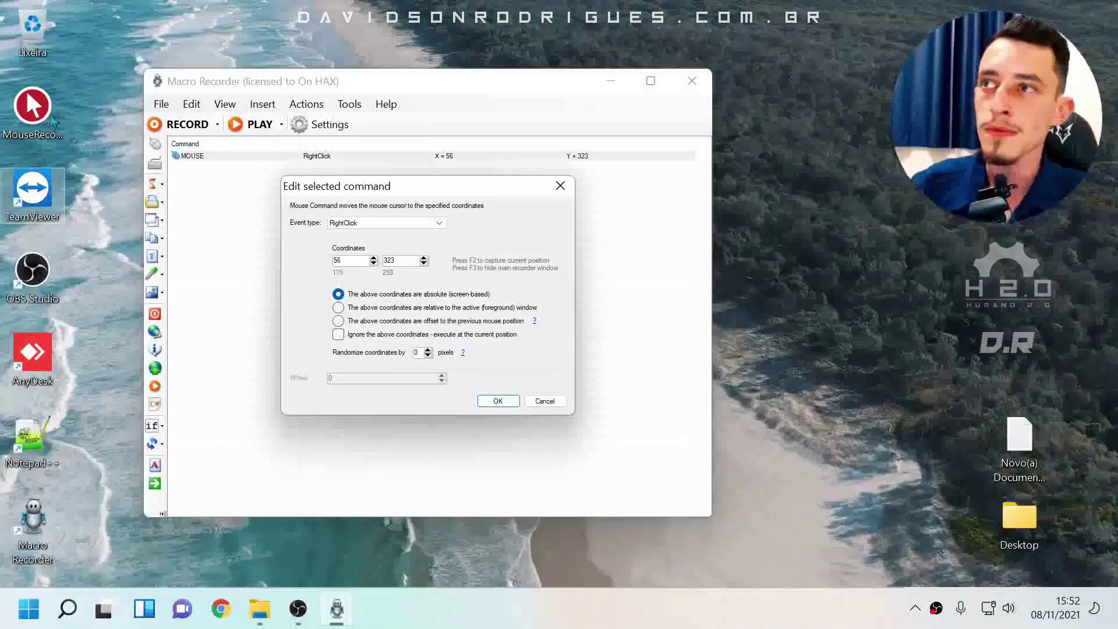
key(F2)
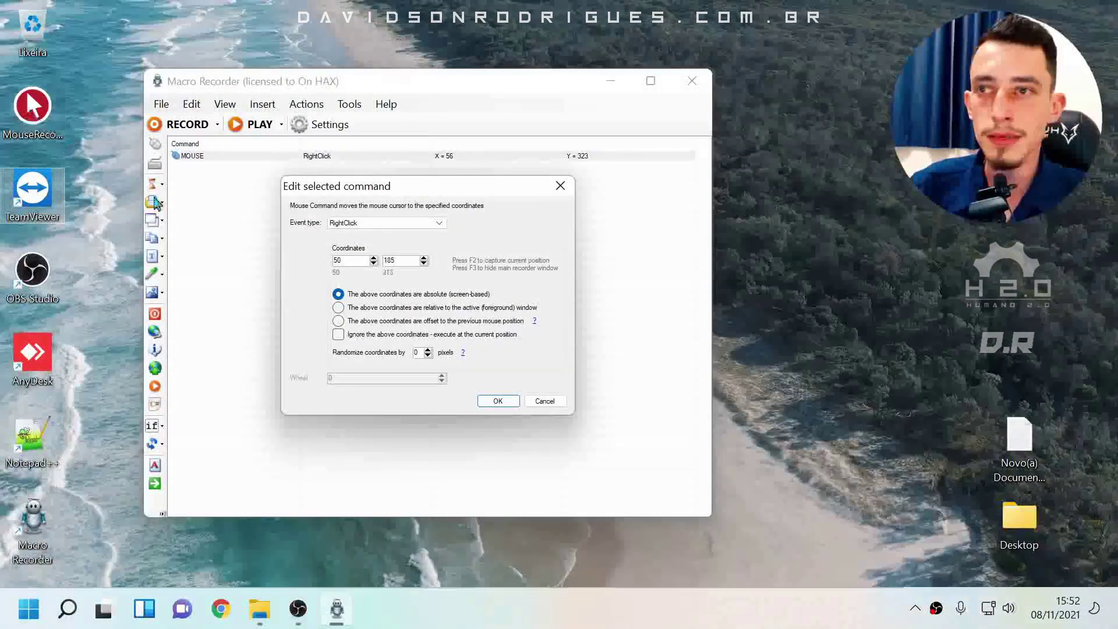
click(499, 401)
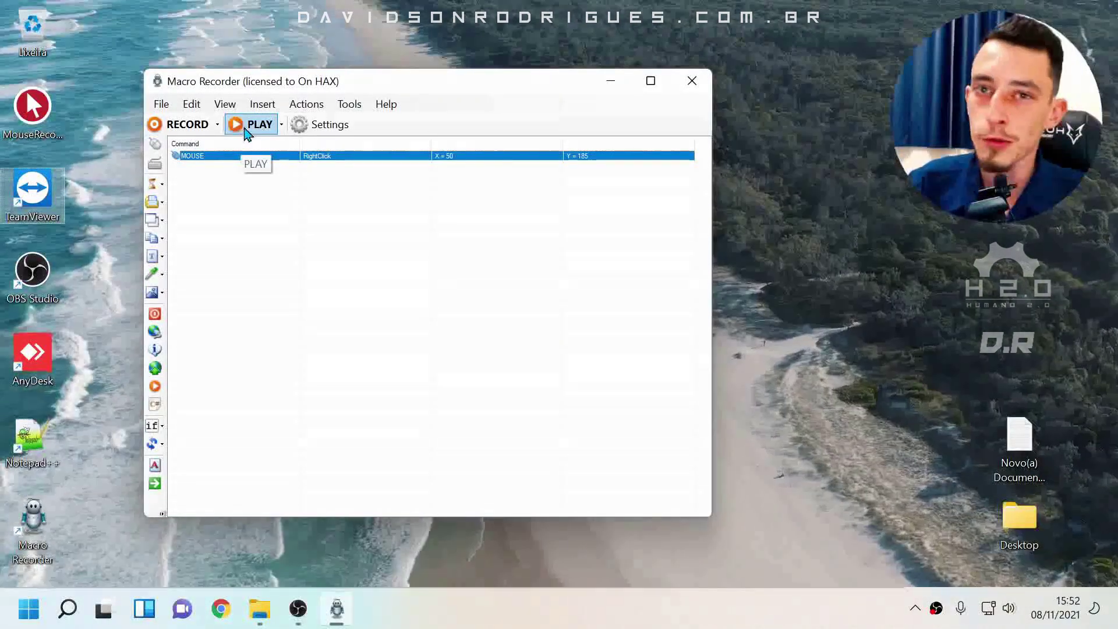
Play the macro on the MouseRecorder icon and delete its mouse command from the list
click(247, 129)
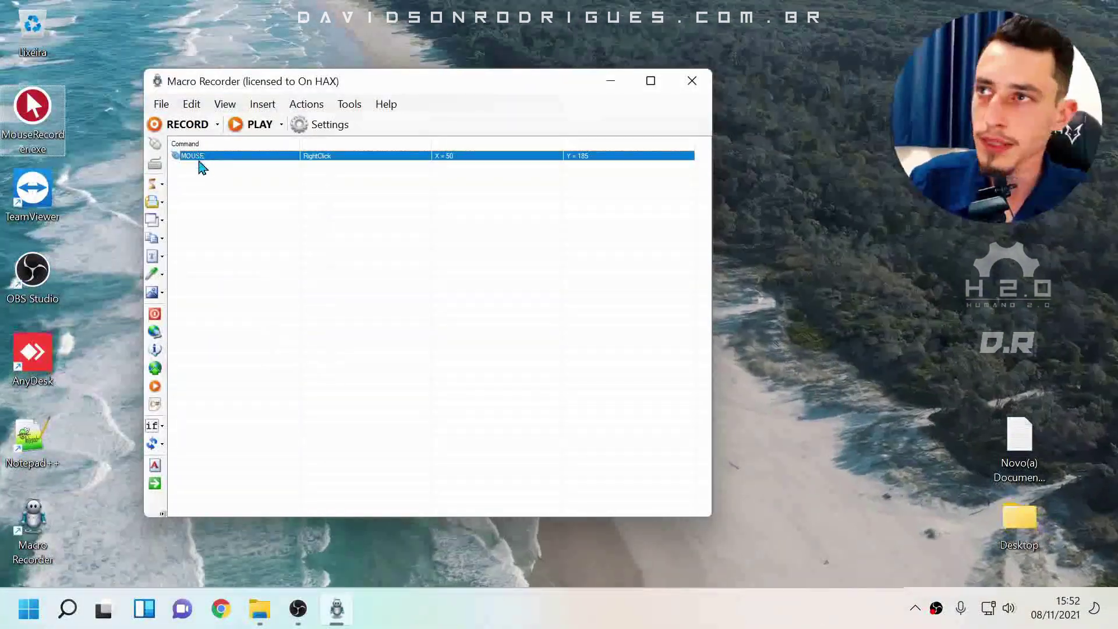
key(Delete)
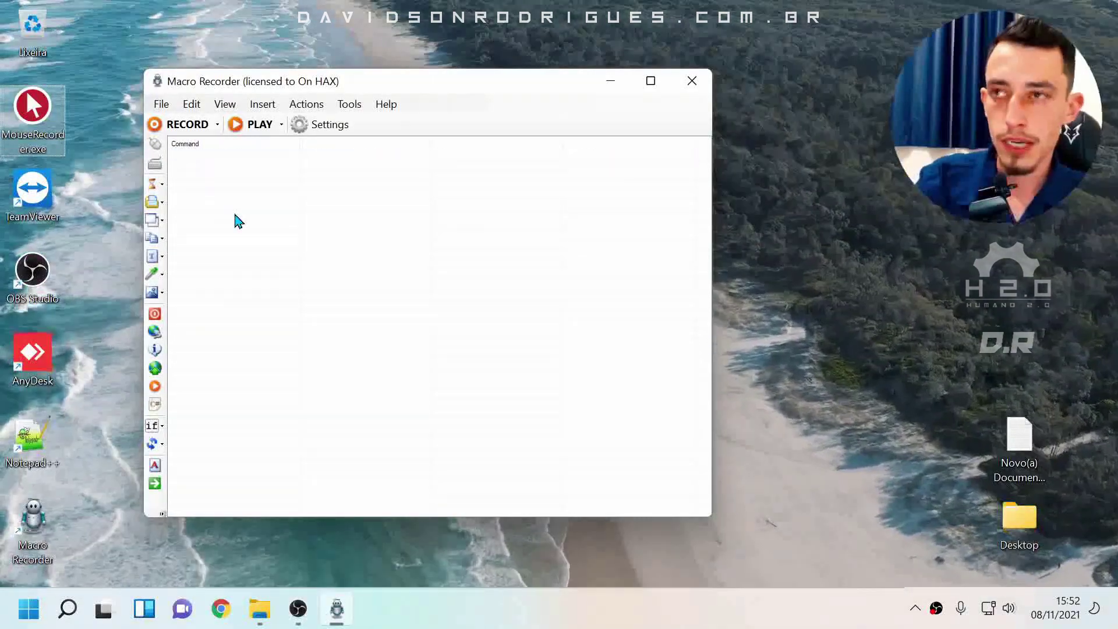
Start a new keyboard command to examine its available keys and the KeyUp, KeyDown and KeyPress event types, and cancel it
click(157, 166)
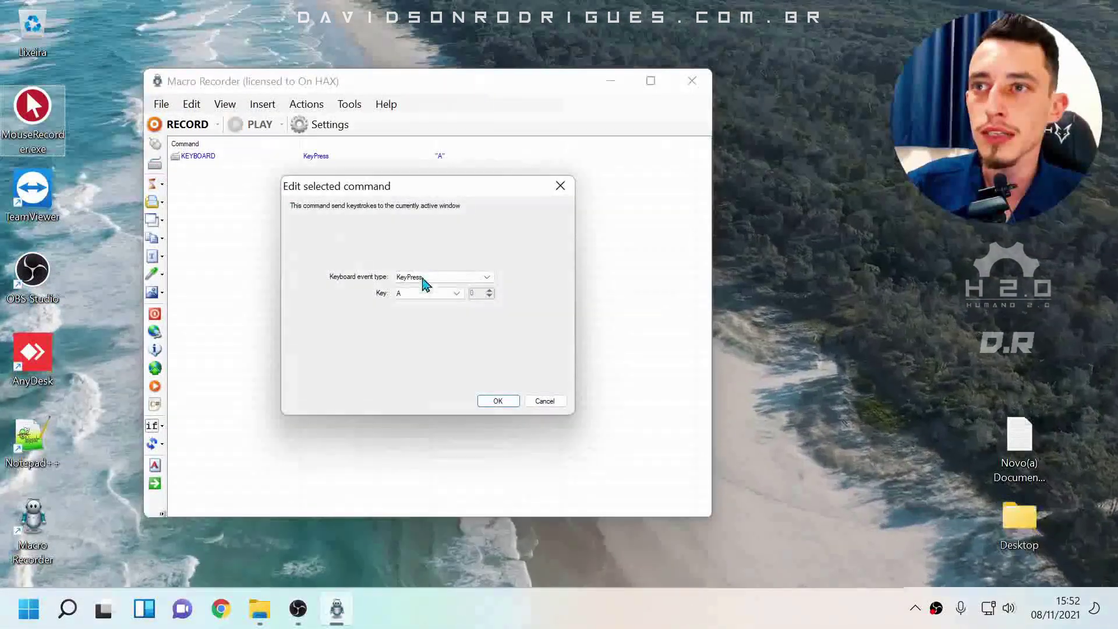
click(425, 296)
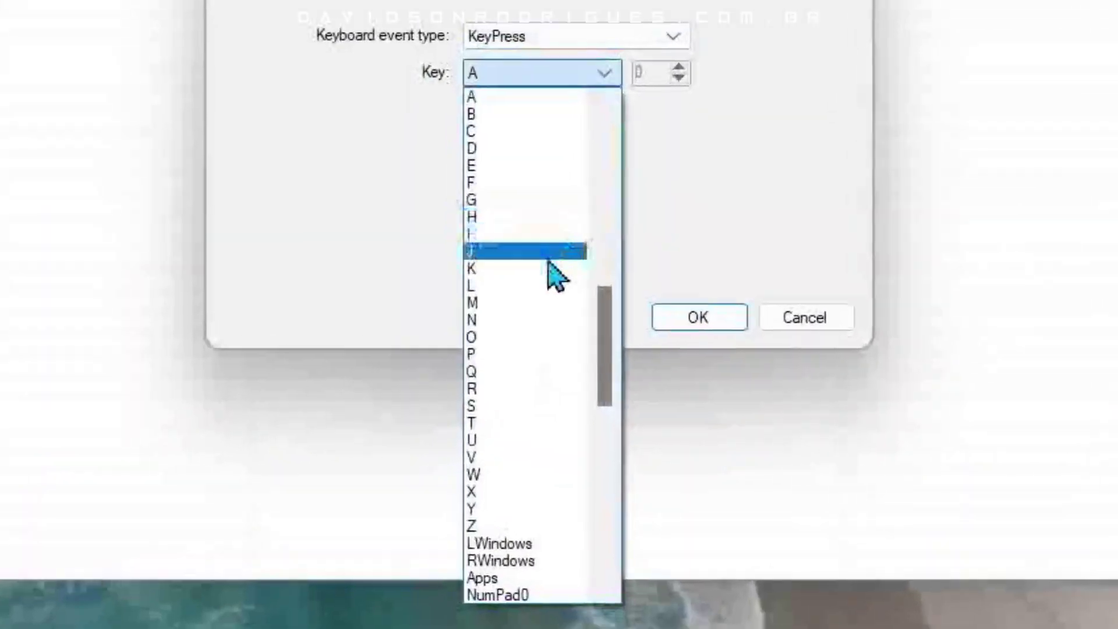
scroll(408, 322, up, 10)
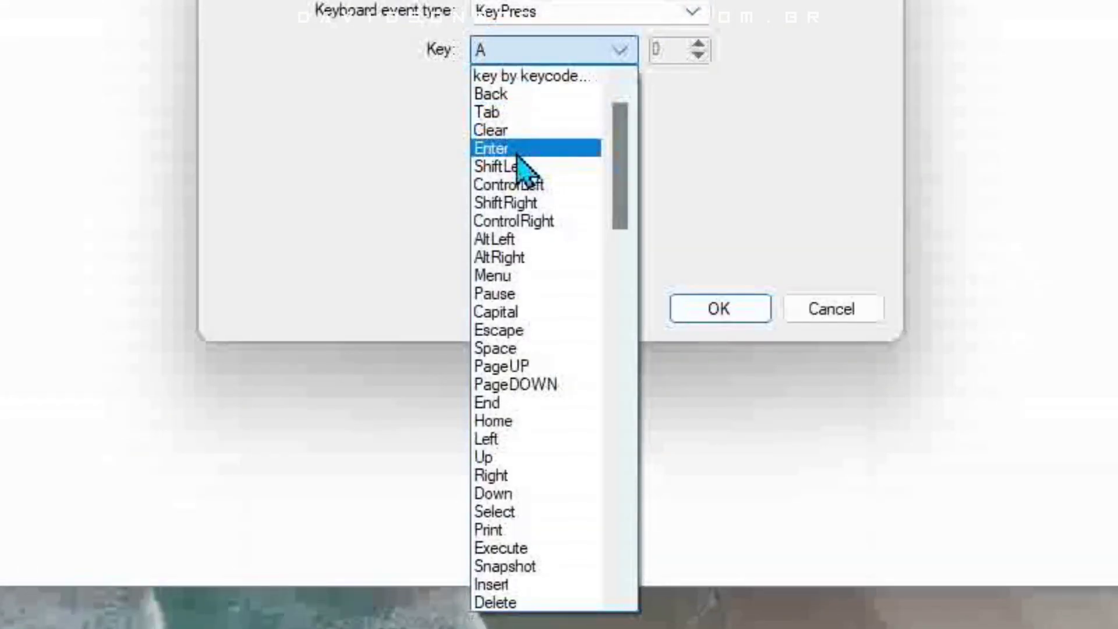
scroll(528, 359, down, 2)
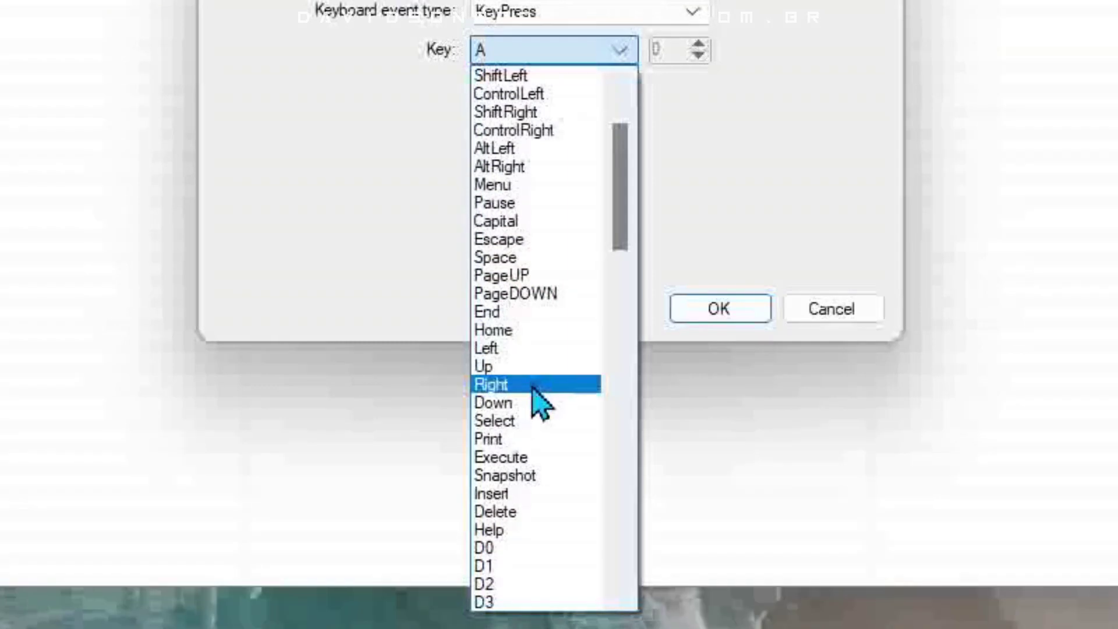
scroll(530, 412, down, 1)
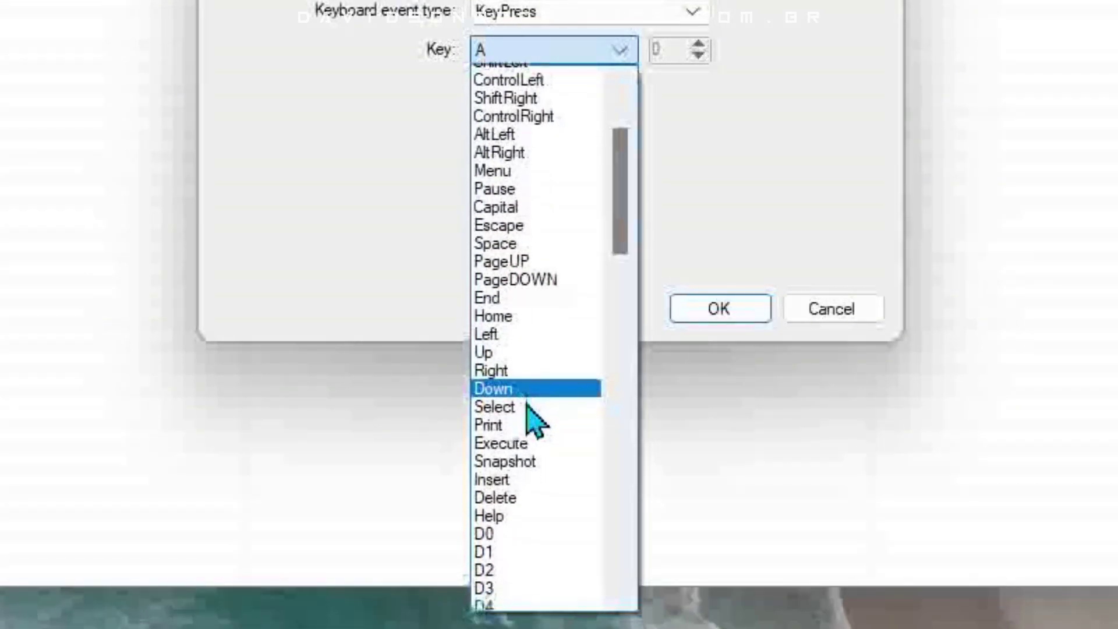
drag(628, 202, 622, 561)
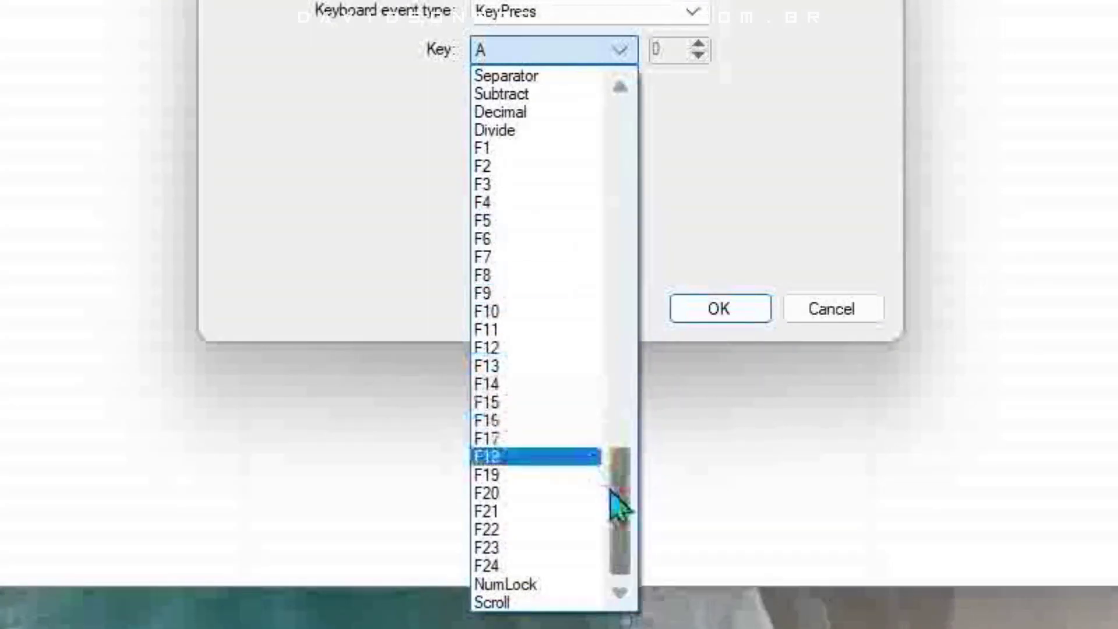
drag(619, 499, 626, 366)
click(489, 406)
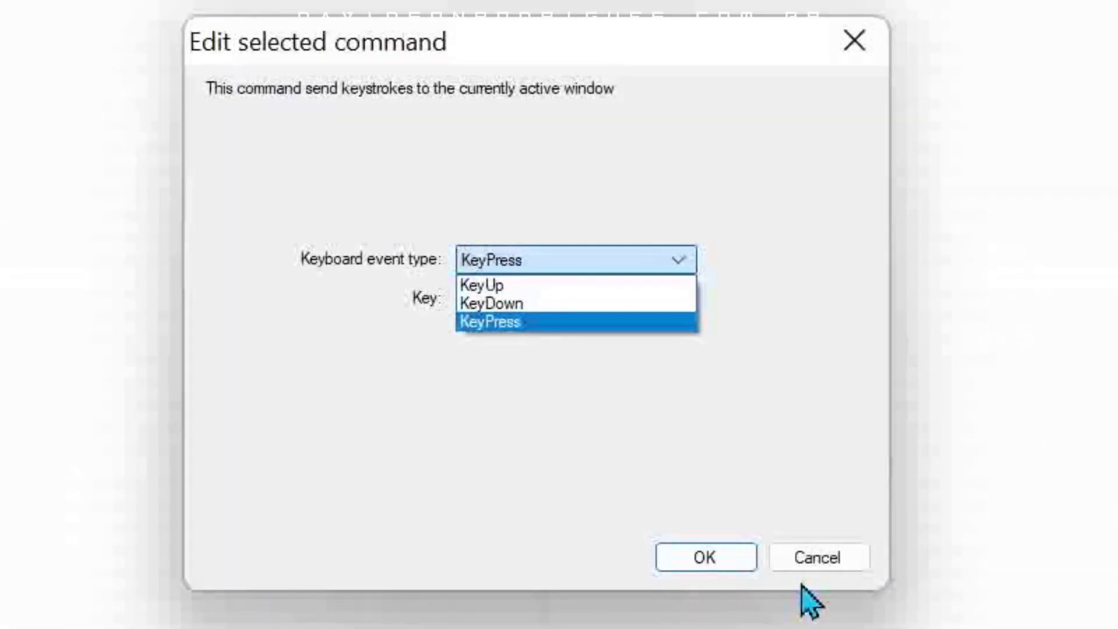
click(815, 562)
click(816, 562)
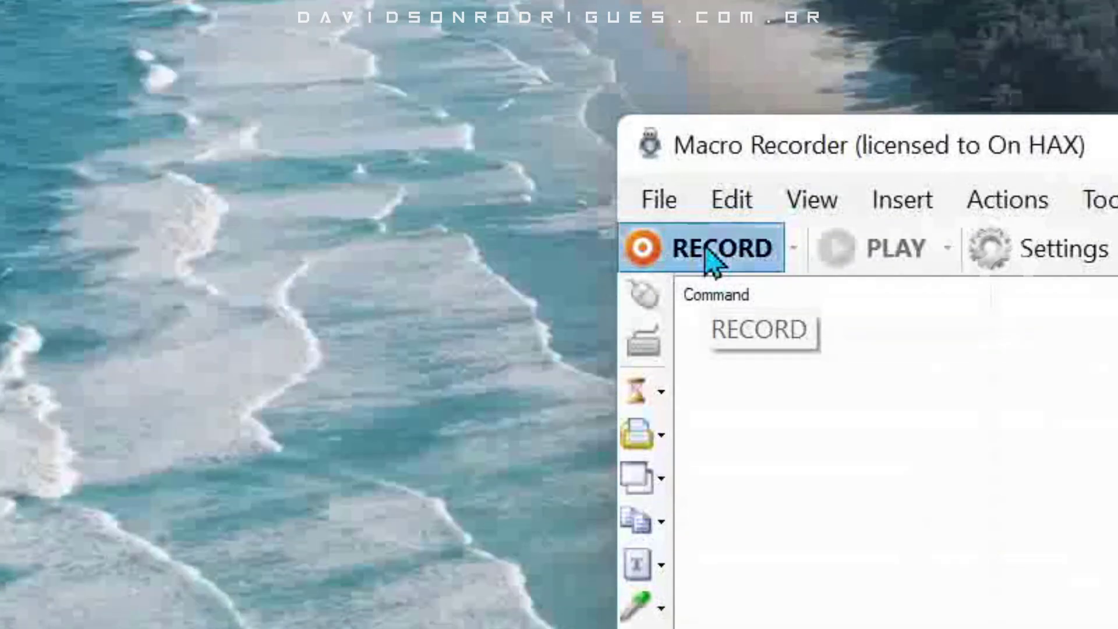
Record a short macro containing the ControlLeft + A keystrokes and some mouse movement
click(707, 252)
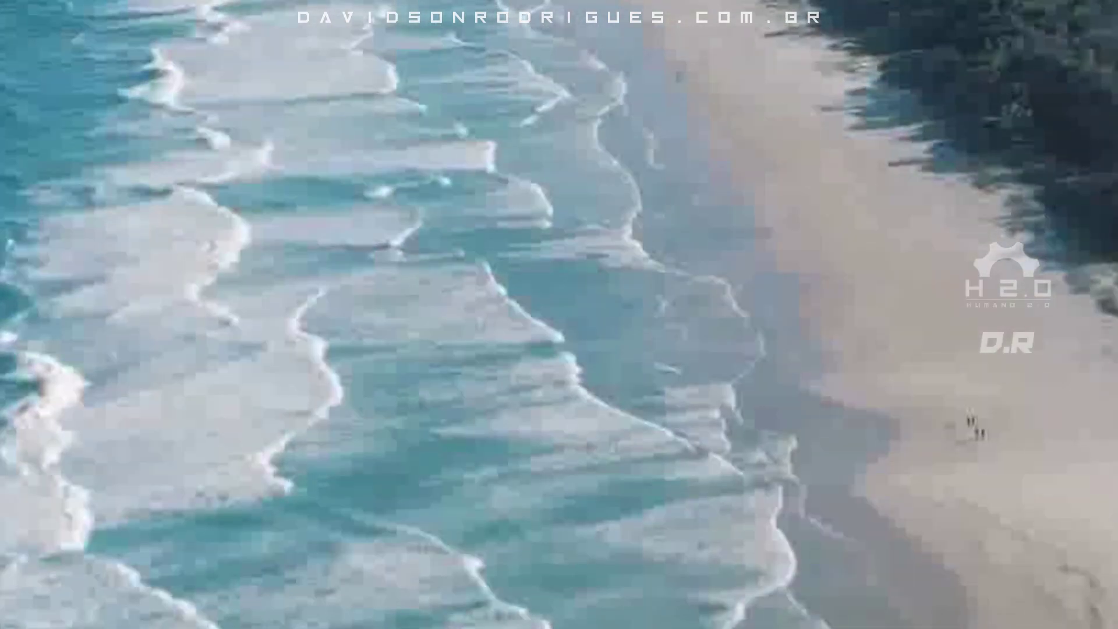
key(ctrl+shift+s)
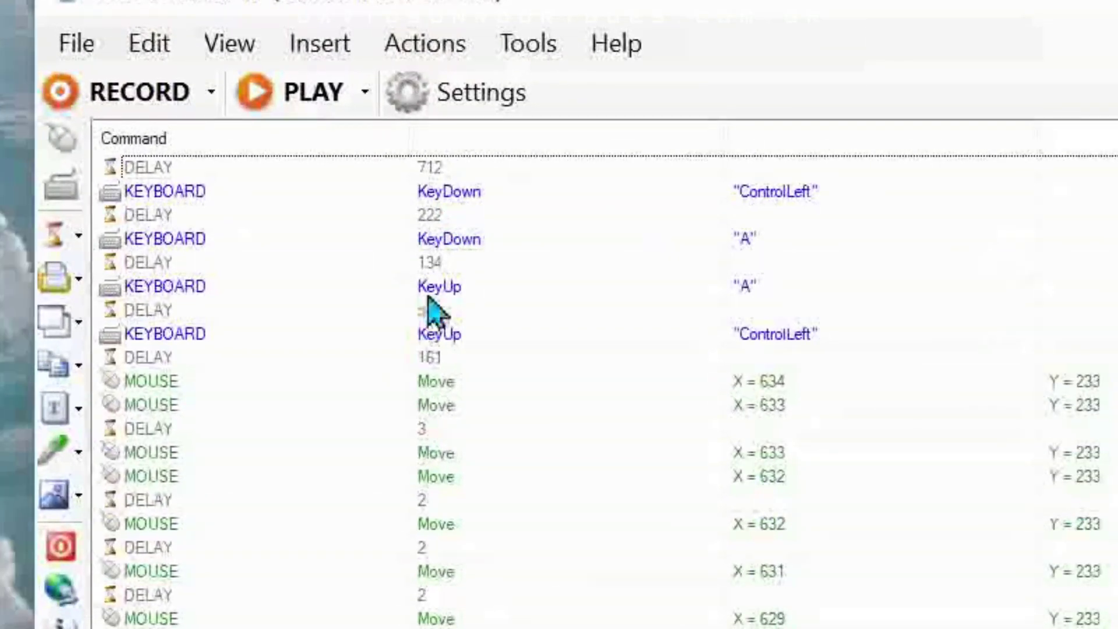
Examine the recorded keyboard commands, opening the ControlLeft and A KeyDown entries to view their event type and key
click(376, 191)
shift+click(451, 333)
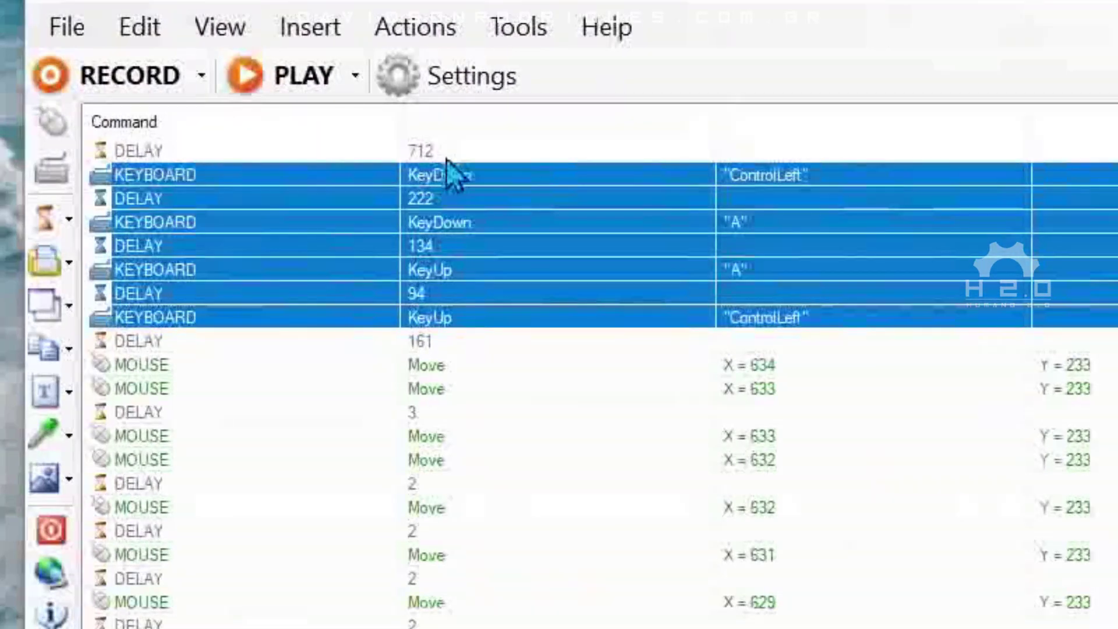
double_click(434, 184)
click(733, 481)
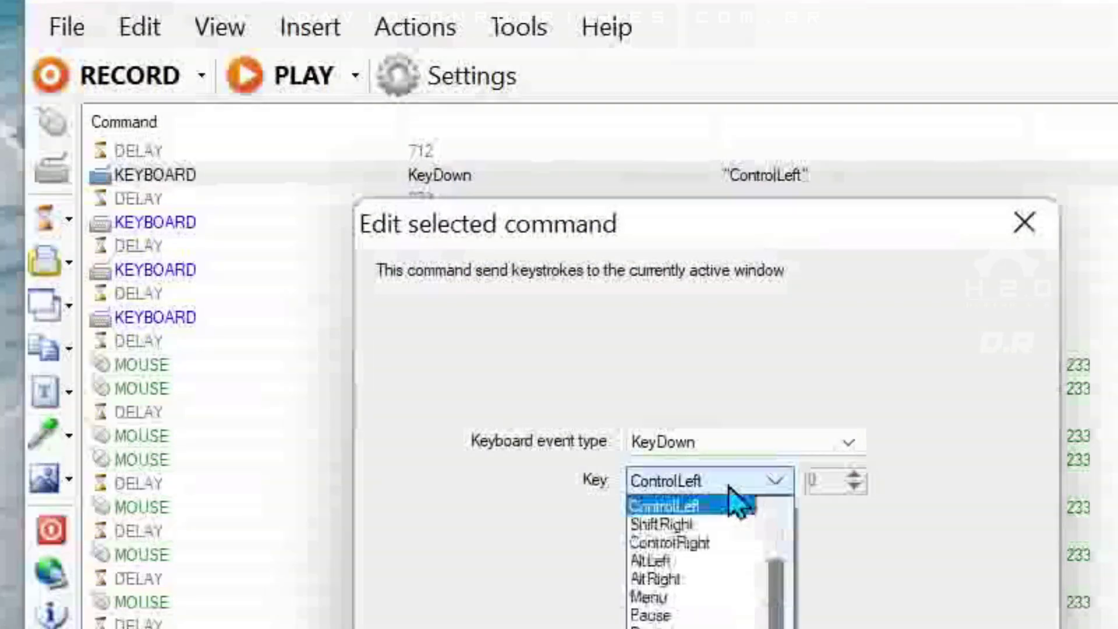
key(Escape)
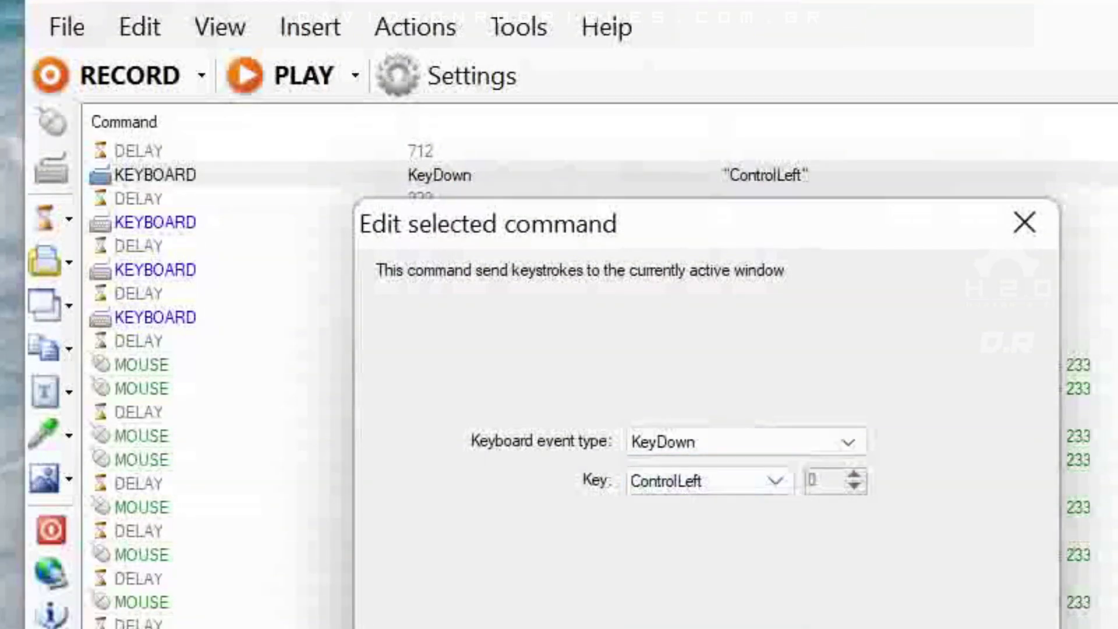
key(Escape)
double_click(448, 224)
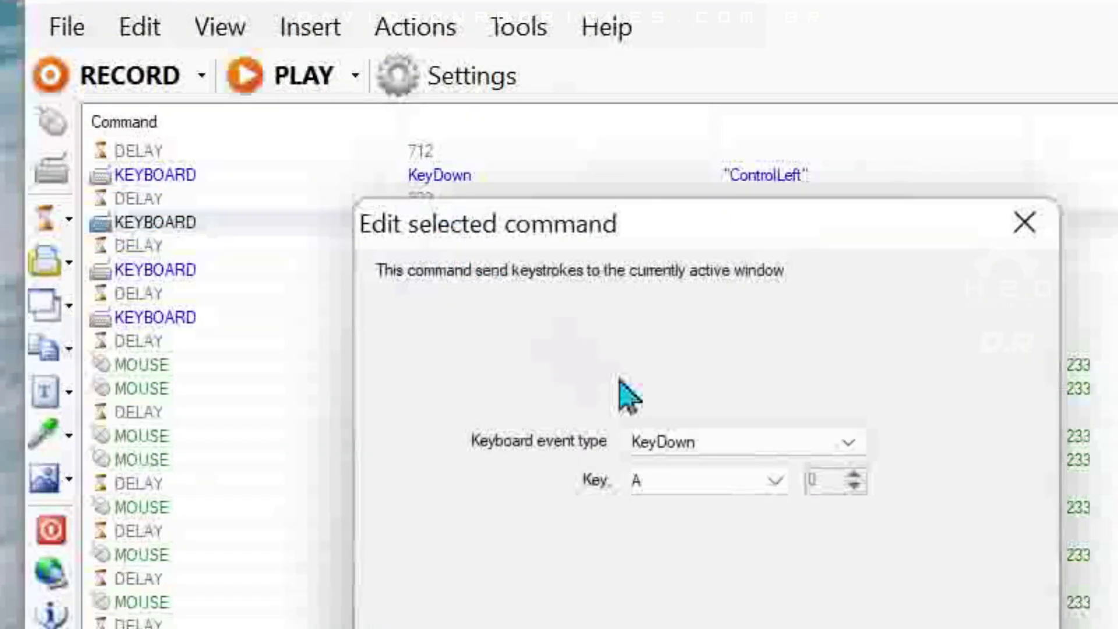
key(Escape)
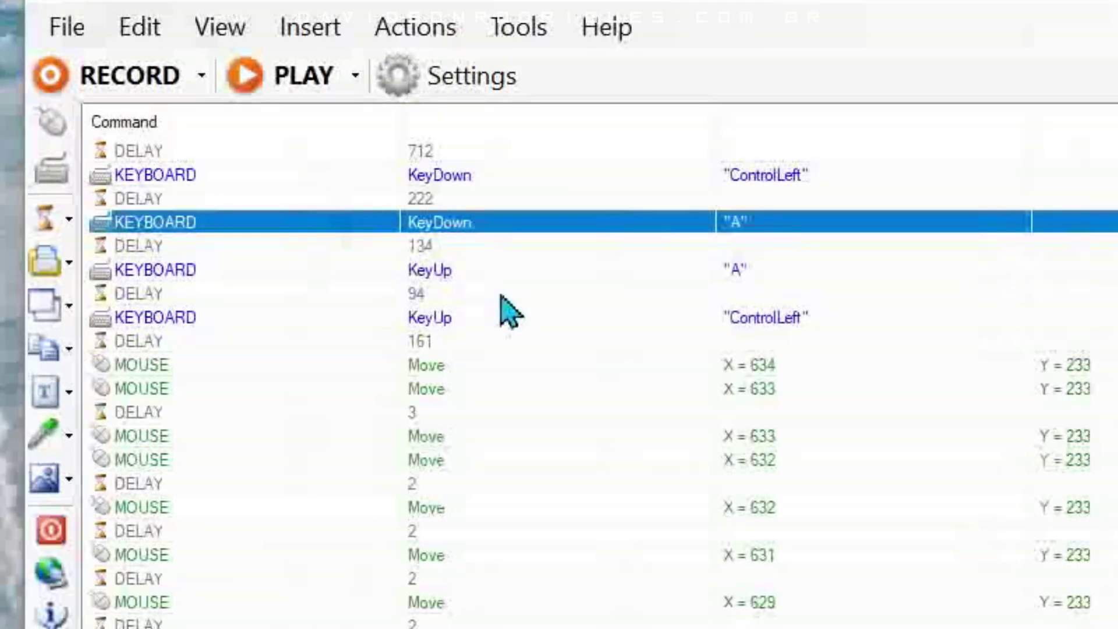
Examine the KeyDown and KeyUp order of the recorded ControlLeft and A commands and the mouse Move entries that follow them
click(443, 320)
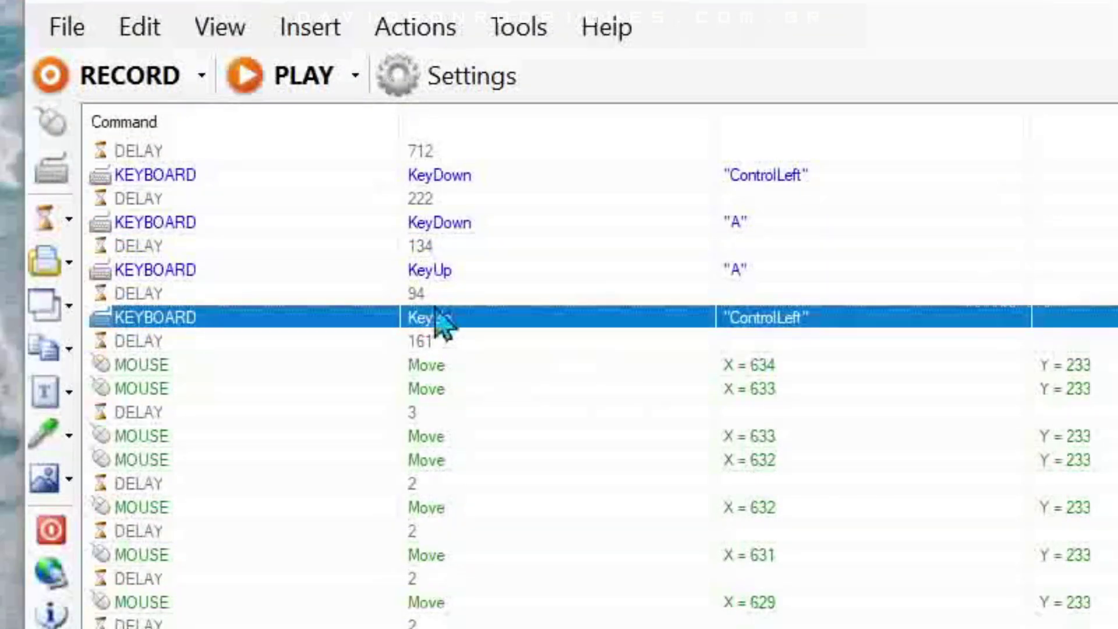
click(405, 177)
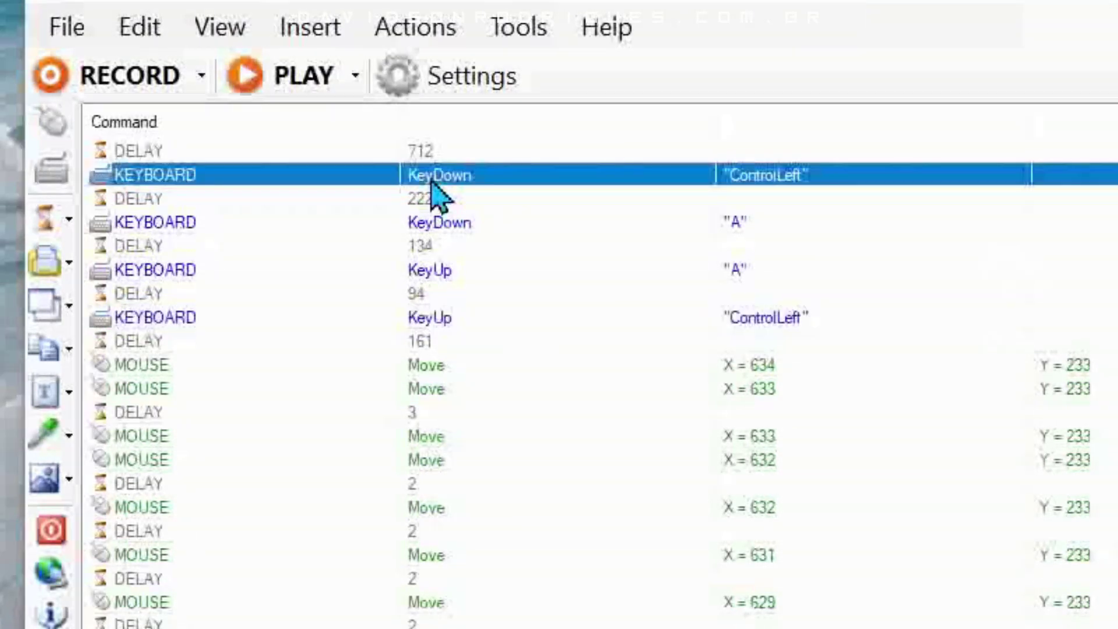
click(443, 320)
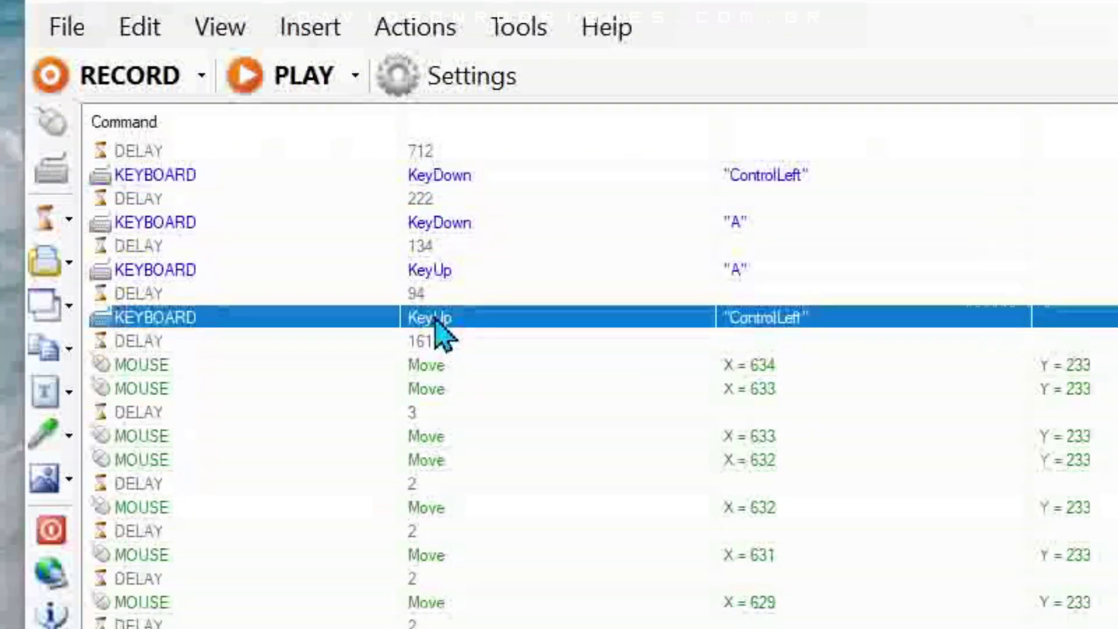
click(429, 181)
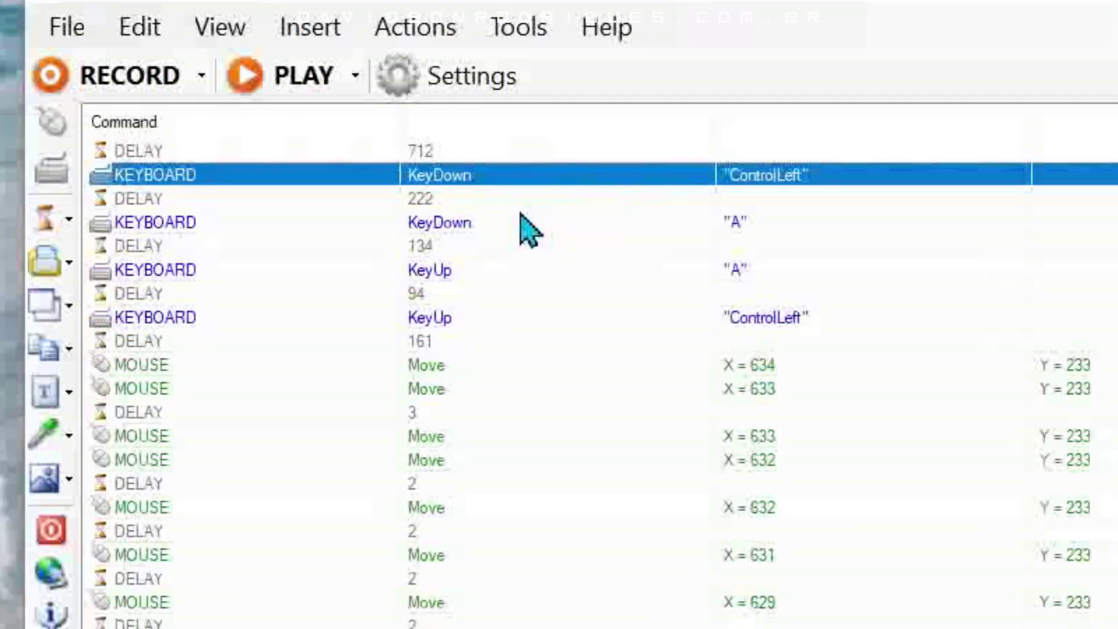
click(493, 226)
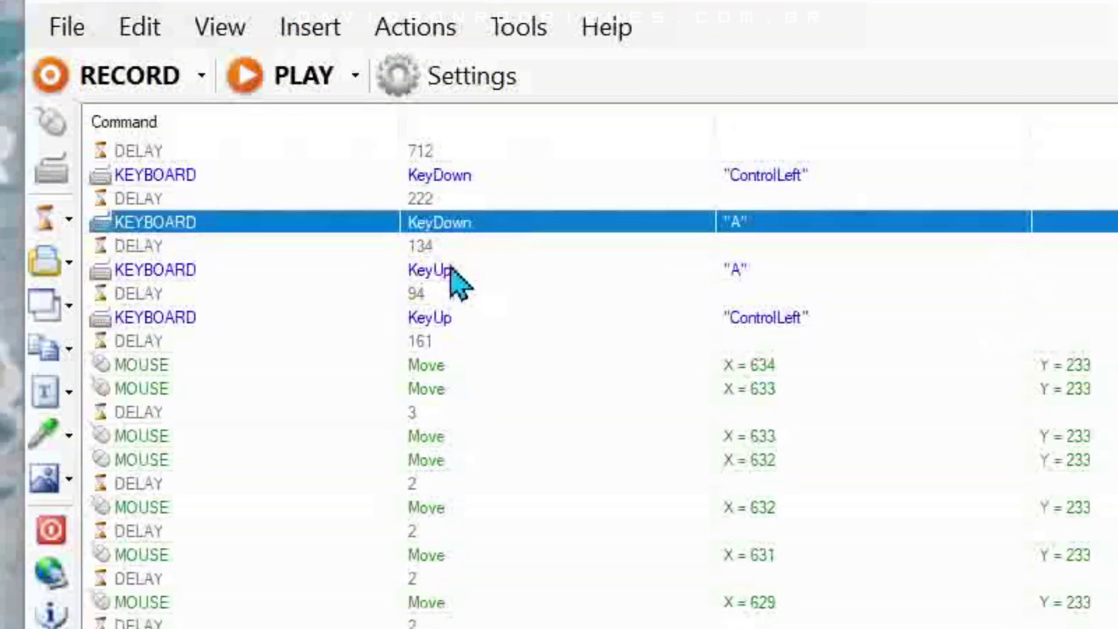
click(453, 271)
click(425, 319)
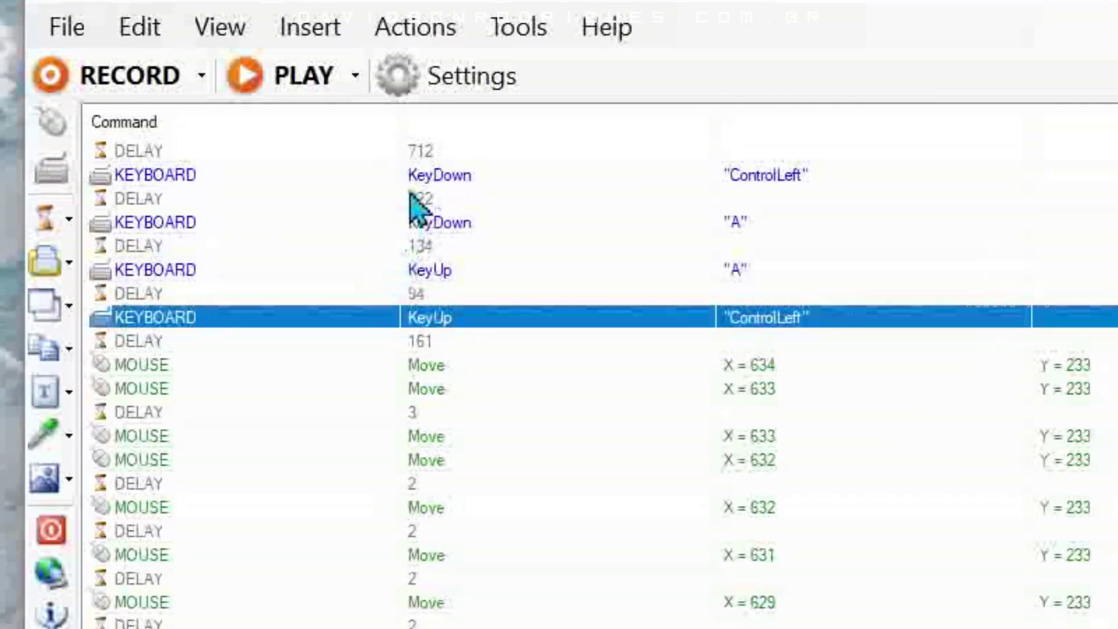
shift+click(257, 177)
click(257, 178)
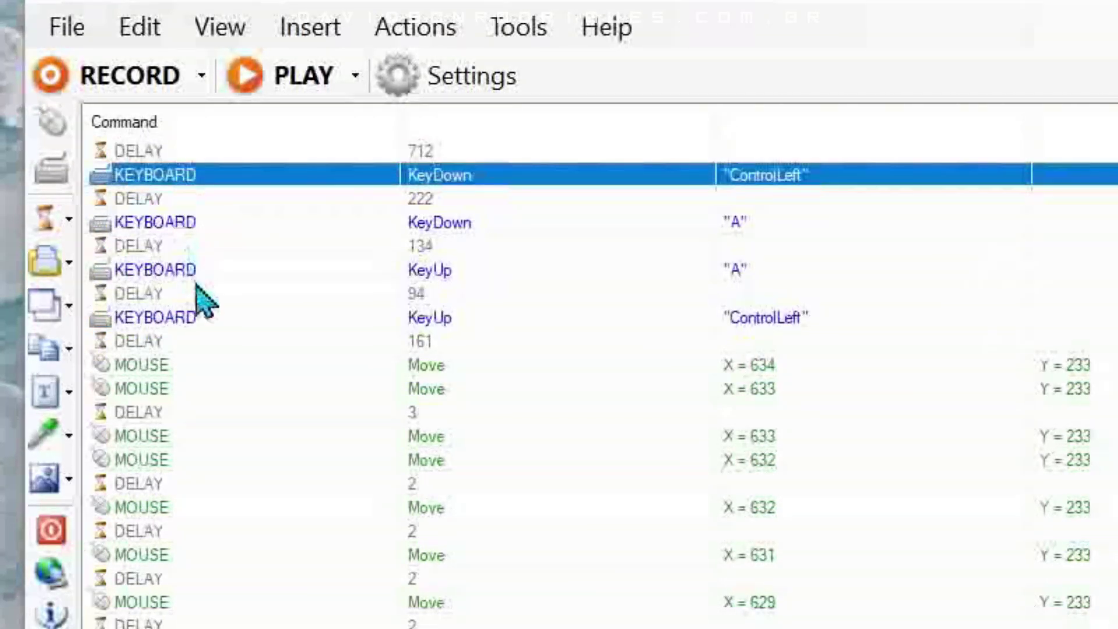
click(169, 341)
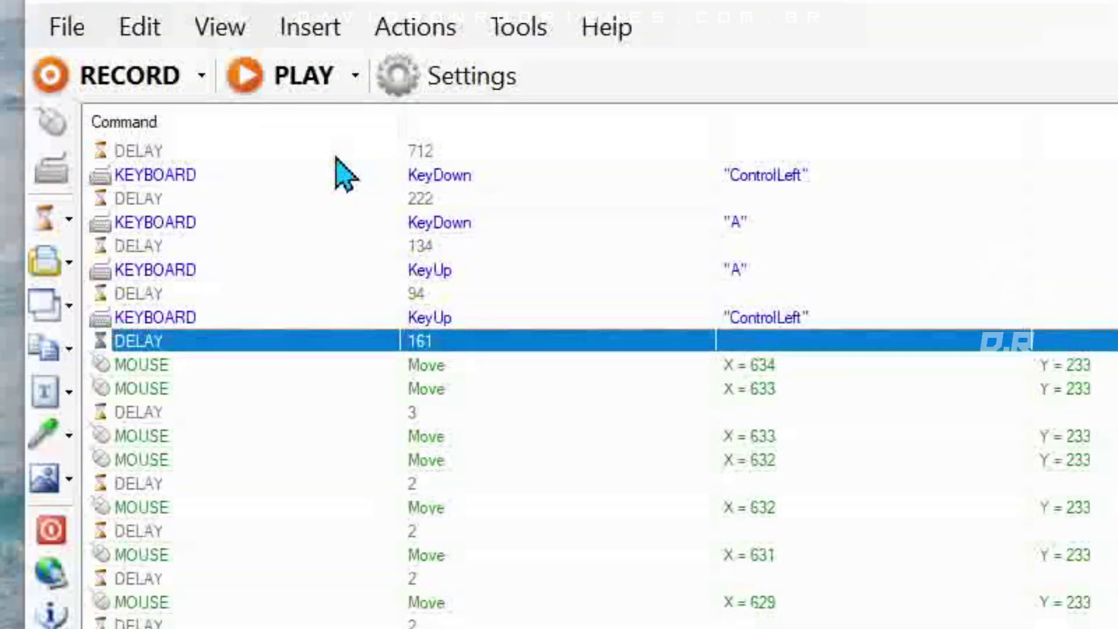
click(285, 361)
scroll(600, 373, down, 15)
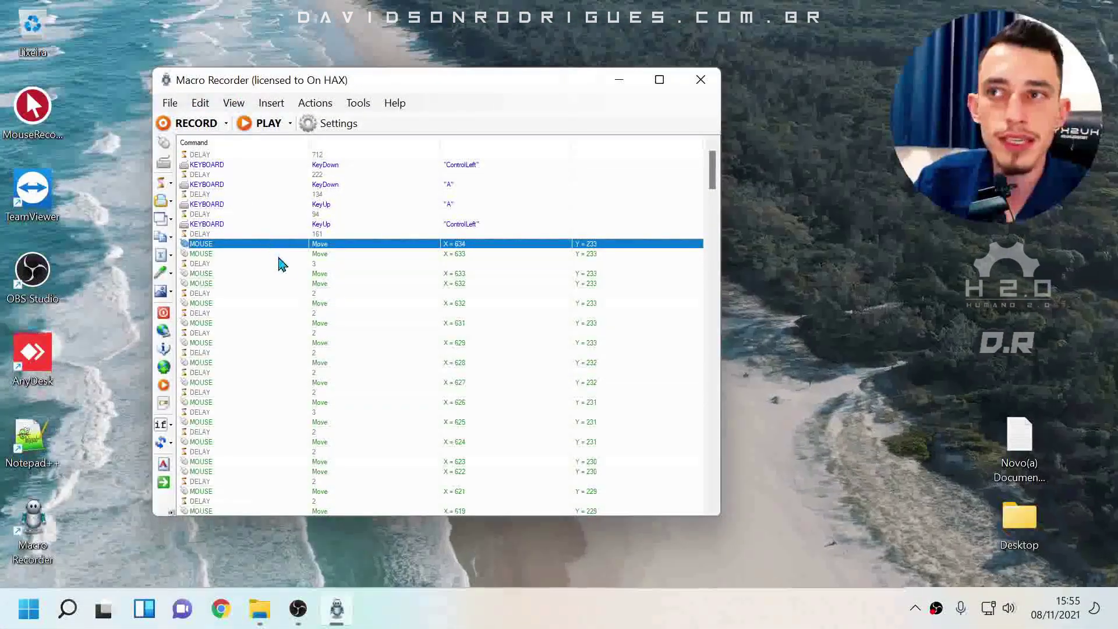
Delete the 161 delay and every mouse Move and delay command after the ControlLeft KeyUp command
click(238, 235)
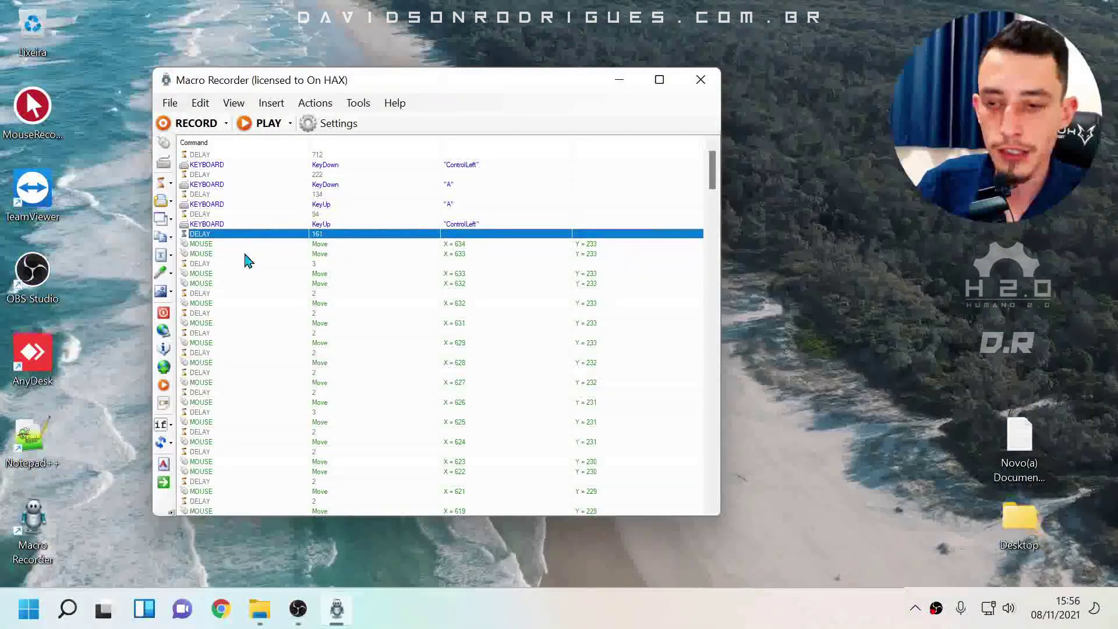
key(ctrl+shift+End)
key(Delete)
Set the recording settings to record mouse clicks only, without mouse movement
key(ctrl+a)
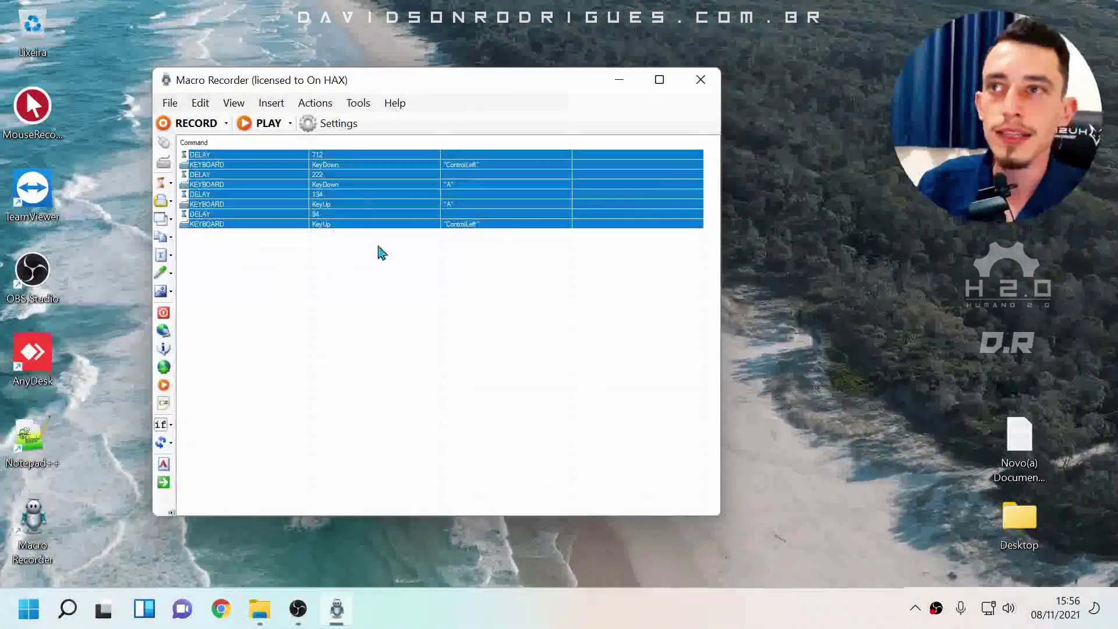
click(382, 252)
key(ctrl+a)
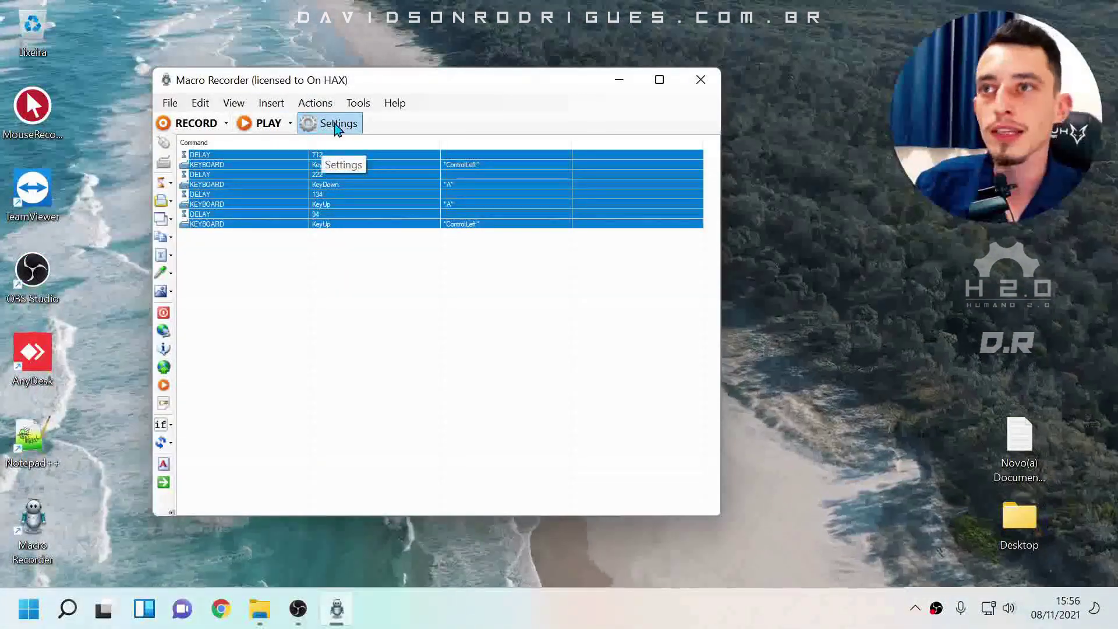
click(337, 128)
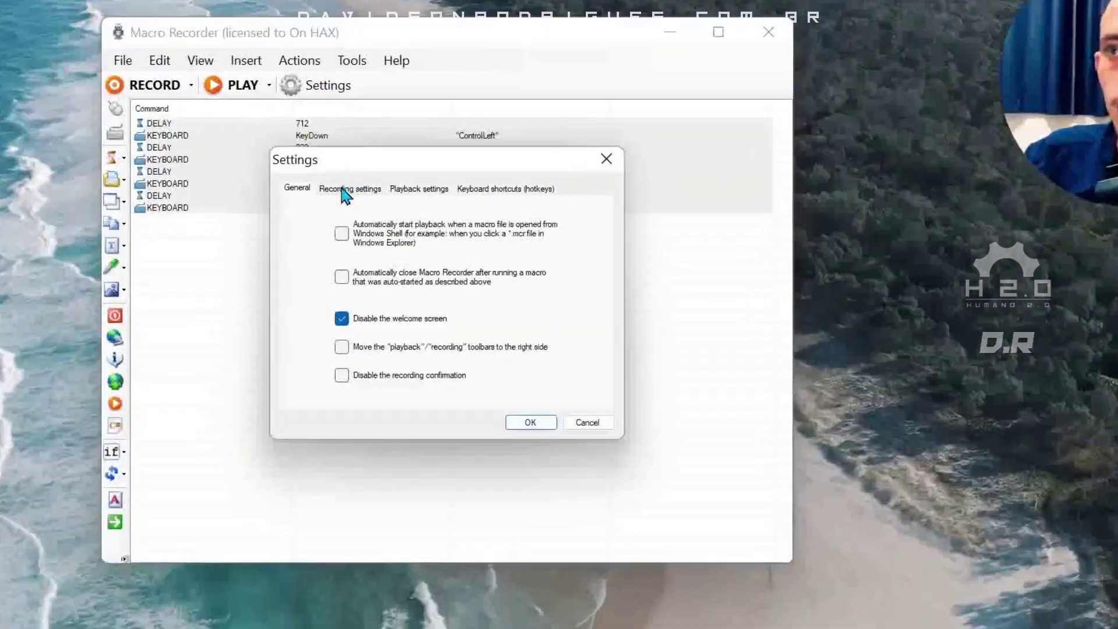
click(353, 210)
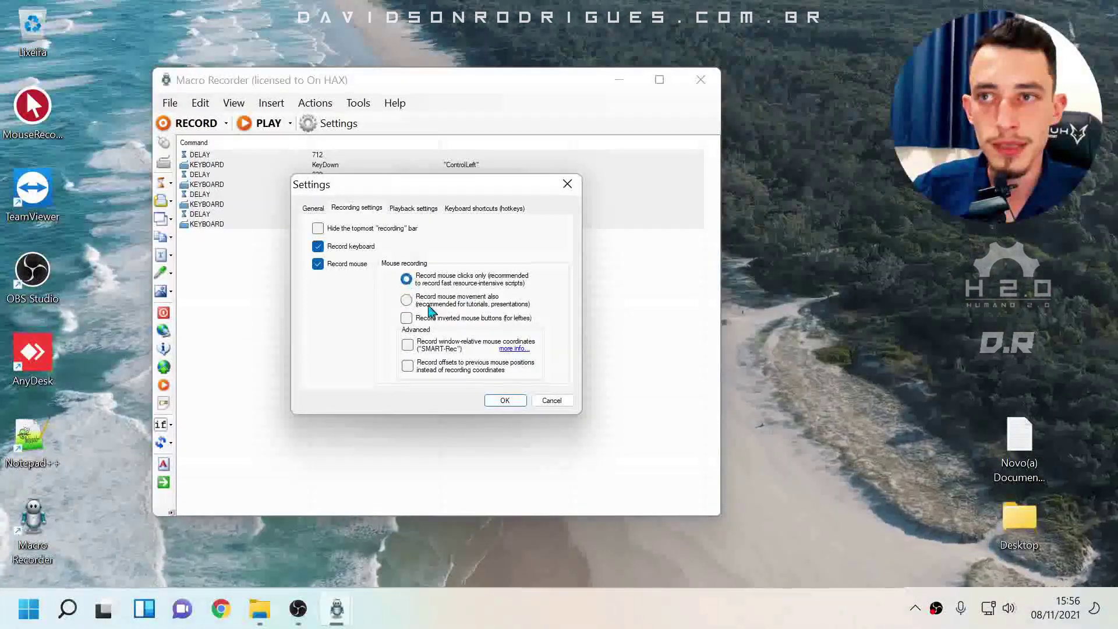
click(505, 400)
Clear the command list and record a macro of a desktop left-click, ControlLeft + A, and a choice from the context menu
drag(422, 319, 369, 86)
key(Delete)
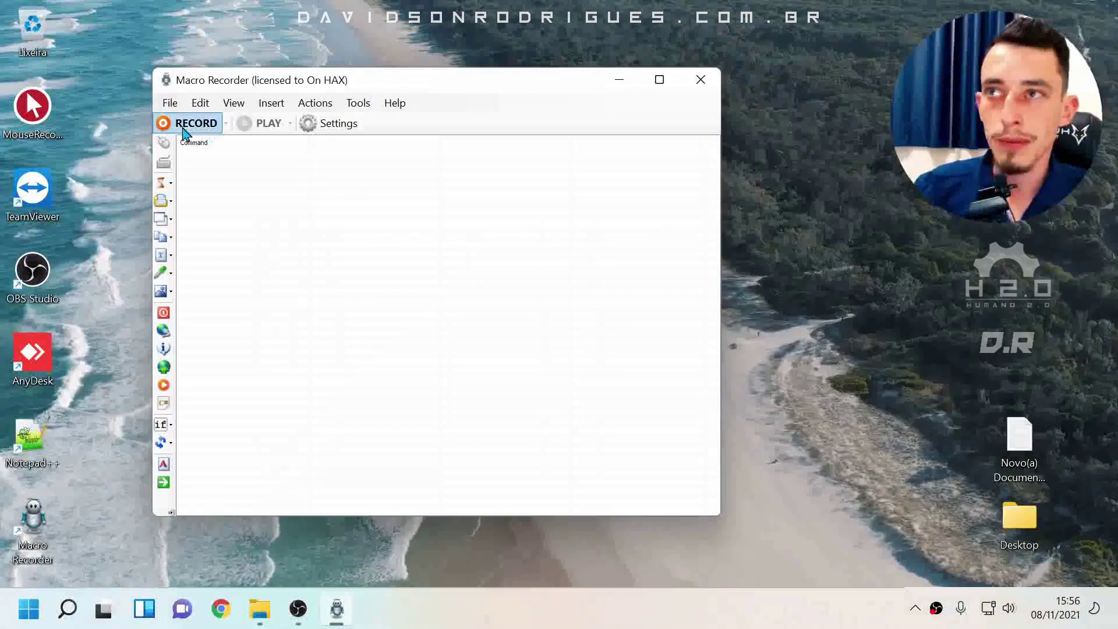
click(182, 124)
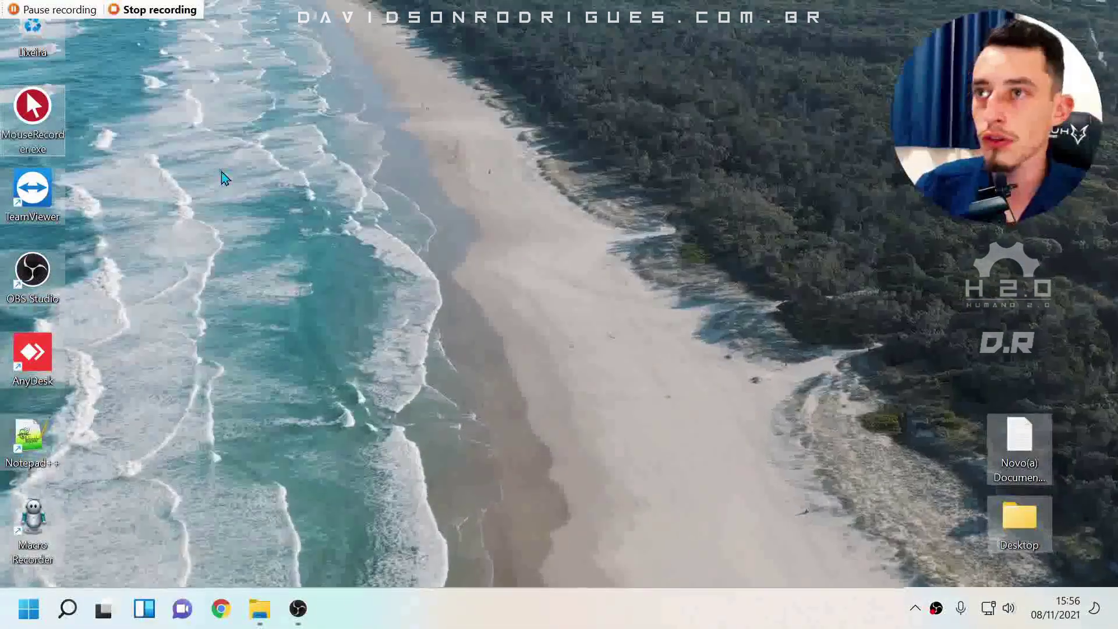
right_click(226, 145)
click(266, 211)
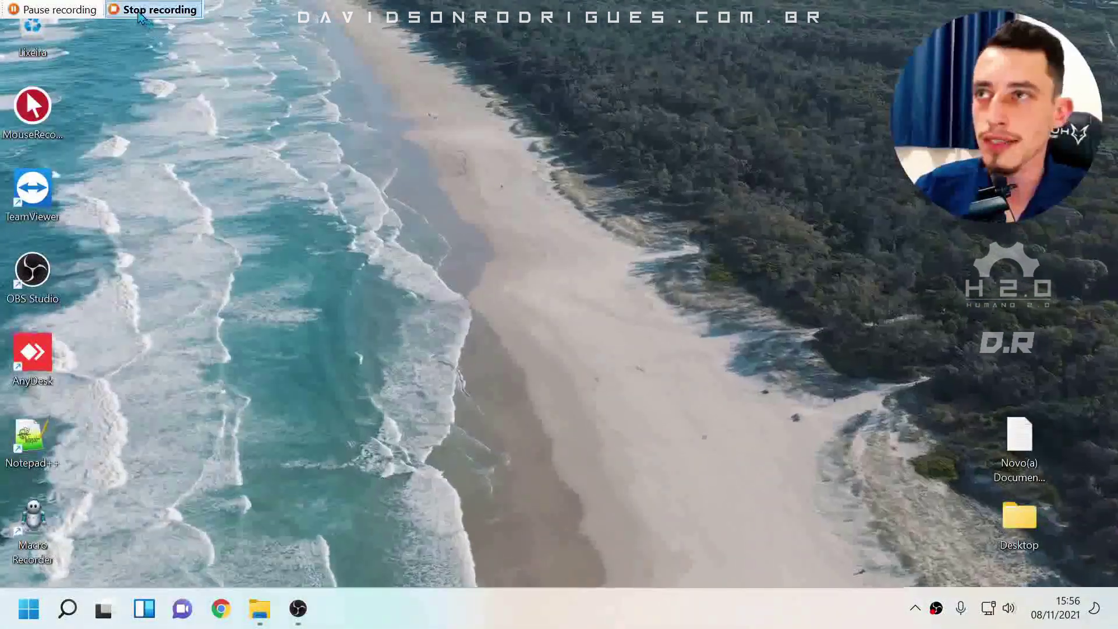
click(159, 9)
Examine the newly recorded commands, focusing on the first LeftButtonDown and LeftButtonUp pair
drag(456, 434, 395, 142)
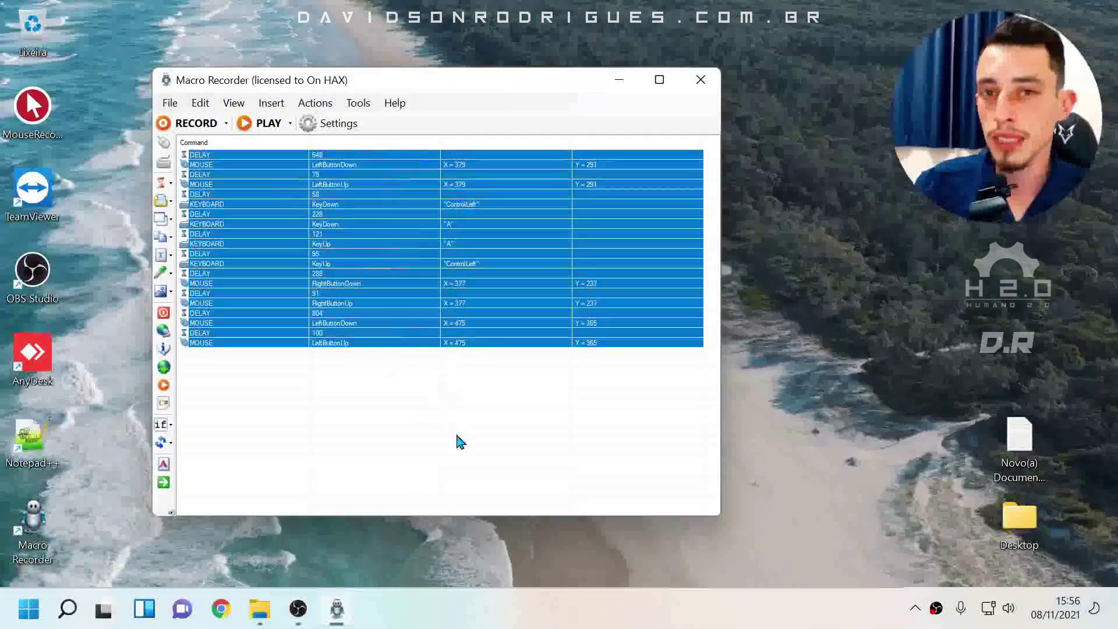
drag(444, 446, 417, 173)
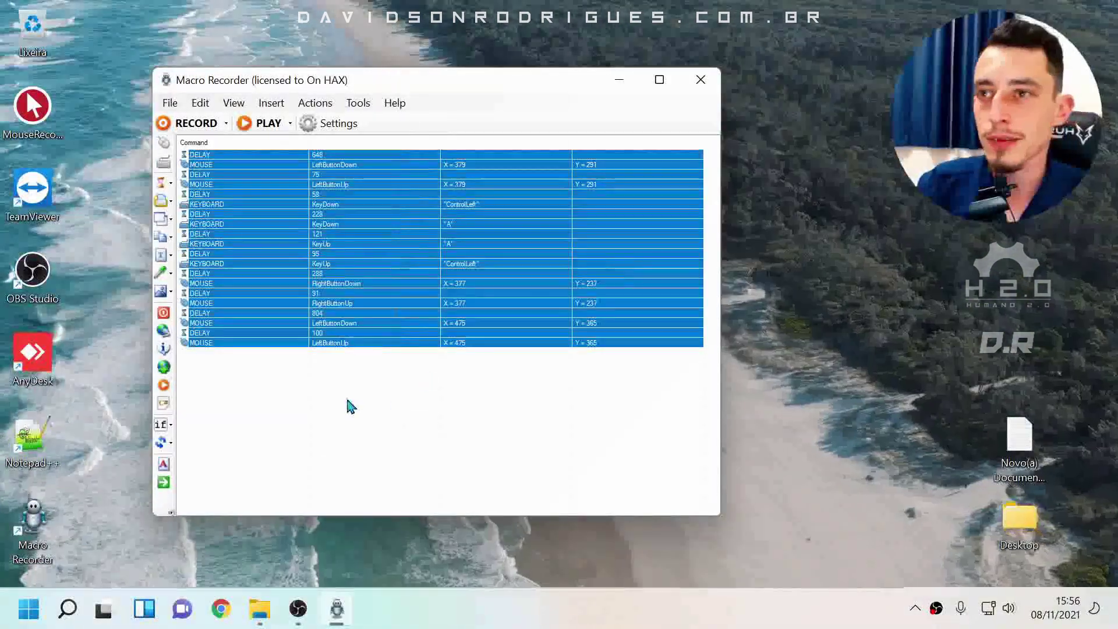
click(350, 406)
click(330, 169)
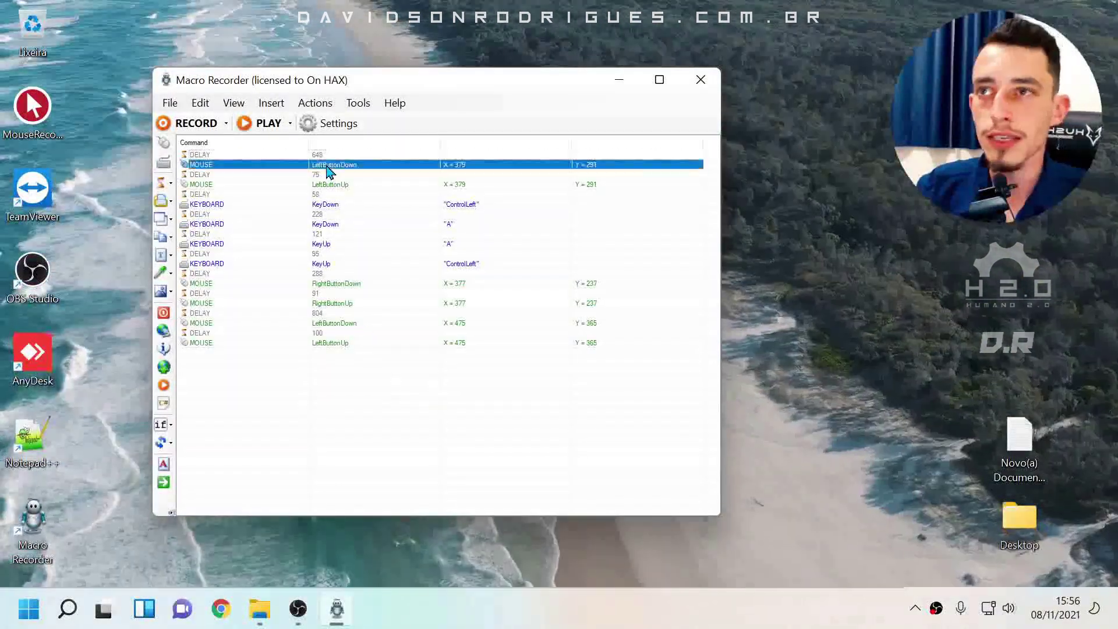
key(Down)
key(Down)
click(324, 168)
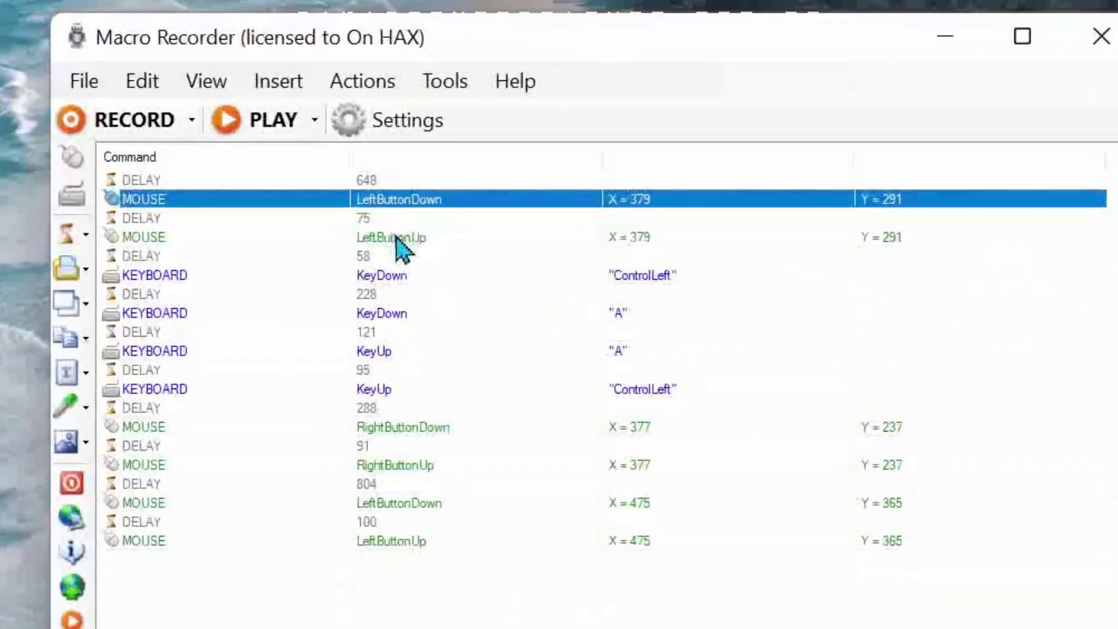
shift+click(334, 185)
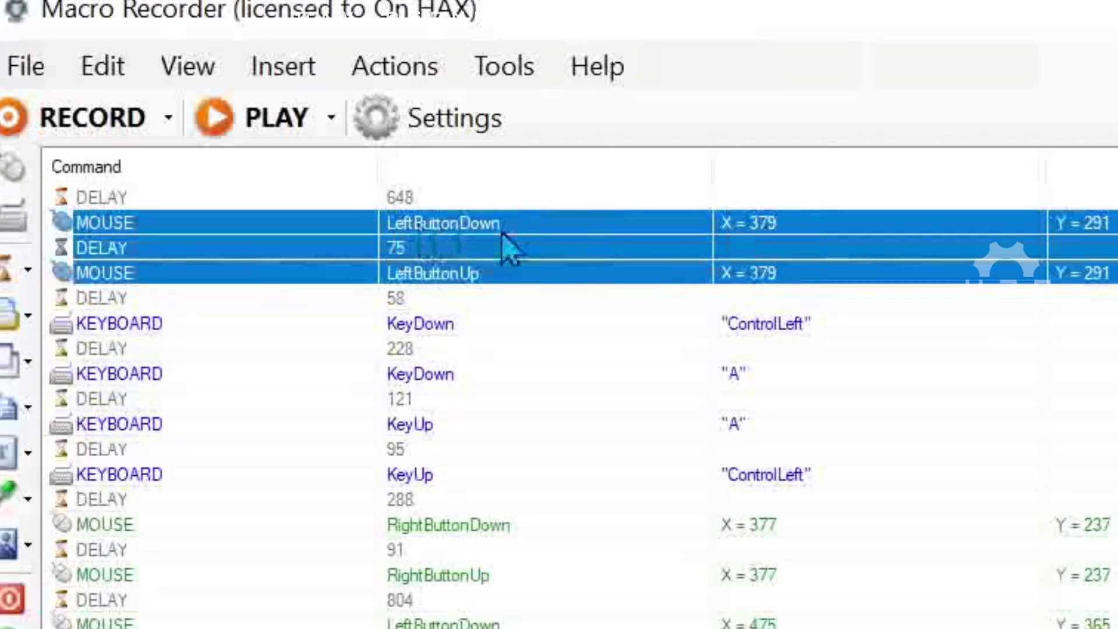
click(454, 283)
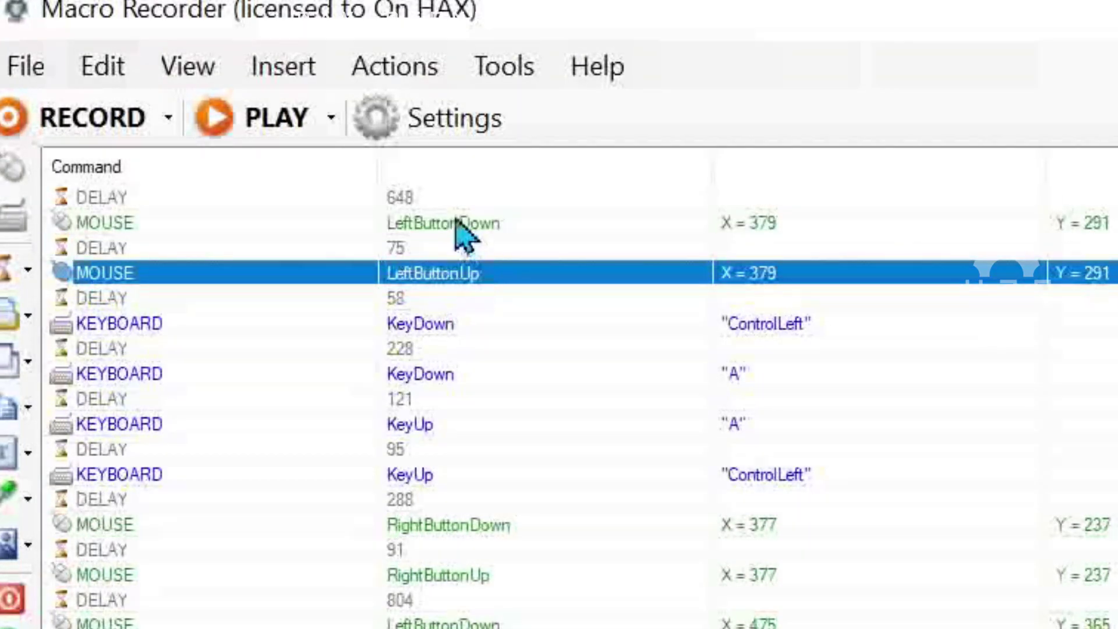
Change the event type of the first LeftButtonDown mouse command to Click
click(773, 227)
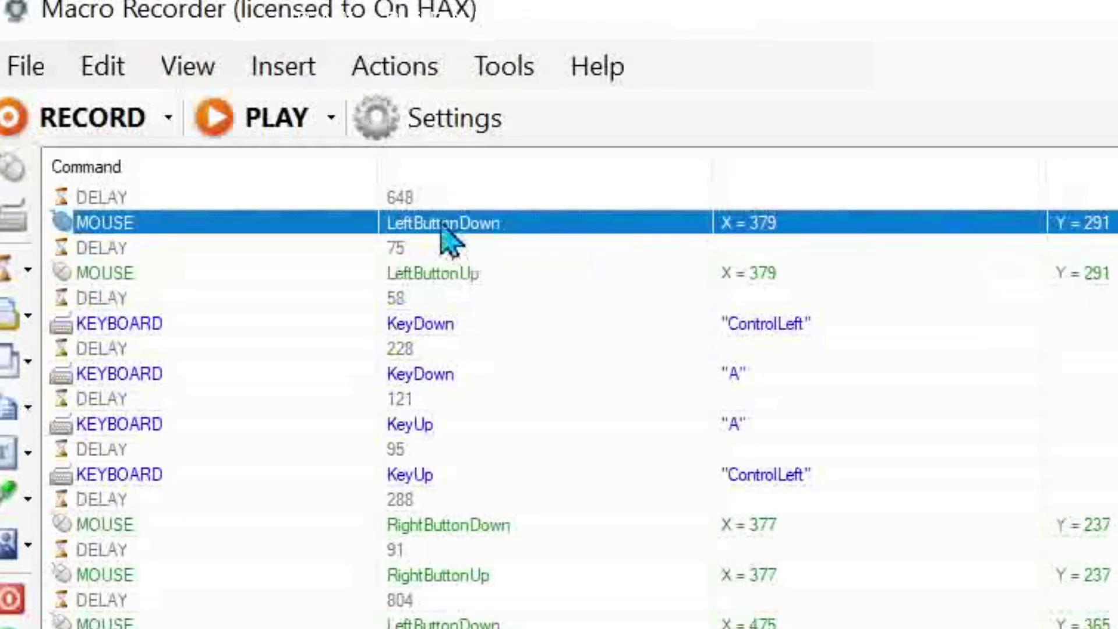
double_click(415, 226)
click(551, 368)
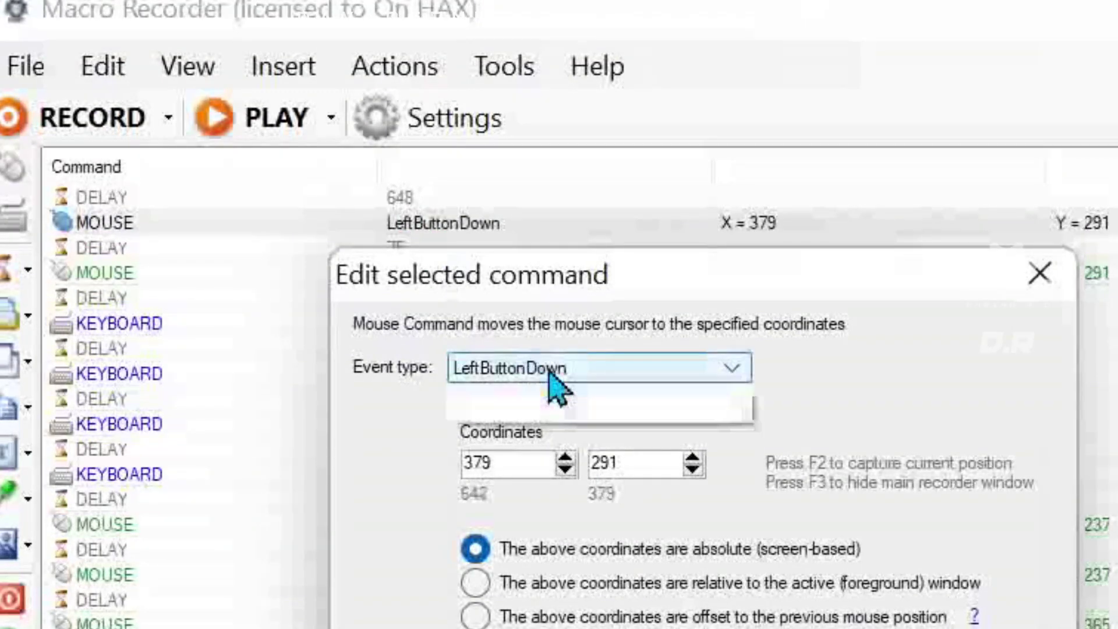
click(483, 396)
key(Return)
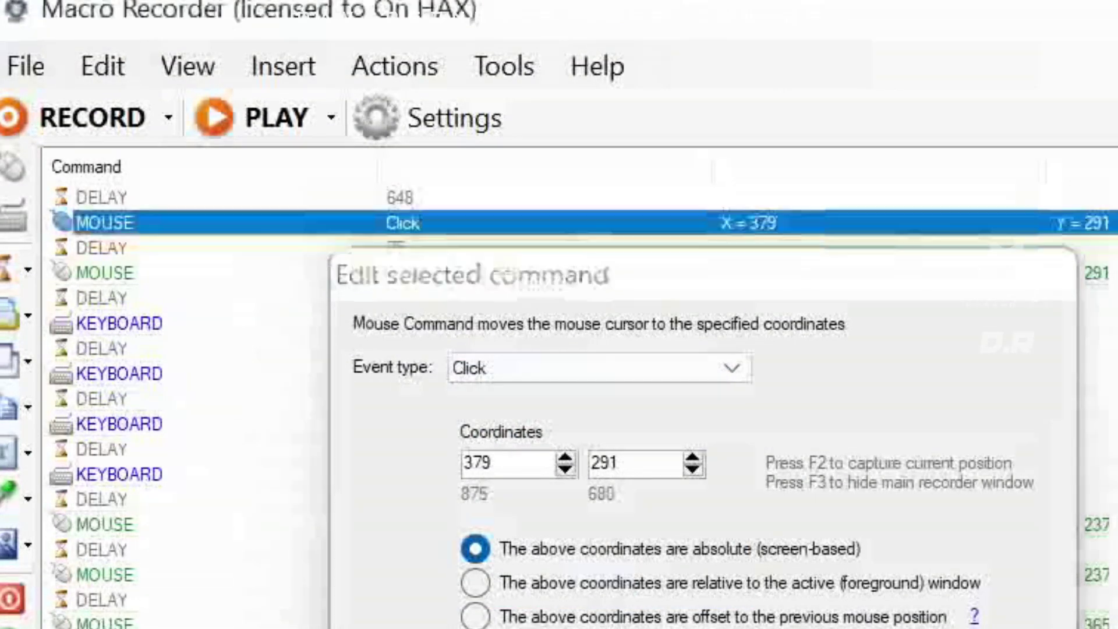
Delete the redundant LeftButtonUp command and the 75 delay following the Click command
click(430, 274)
key(Delete)
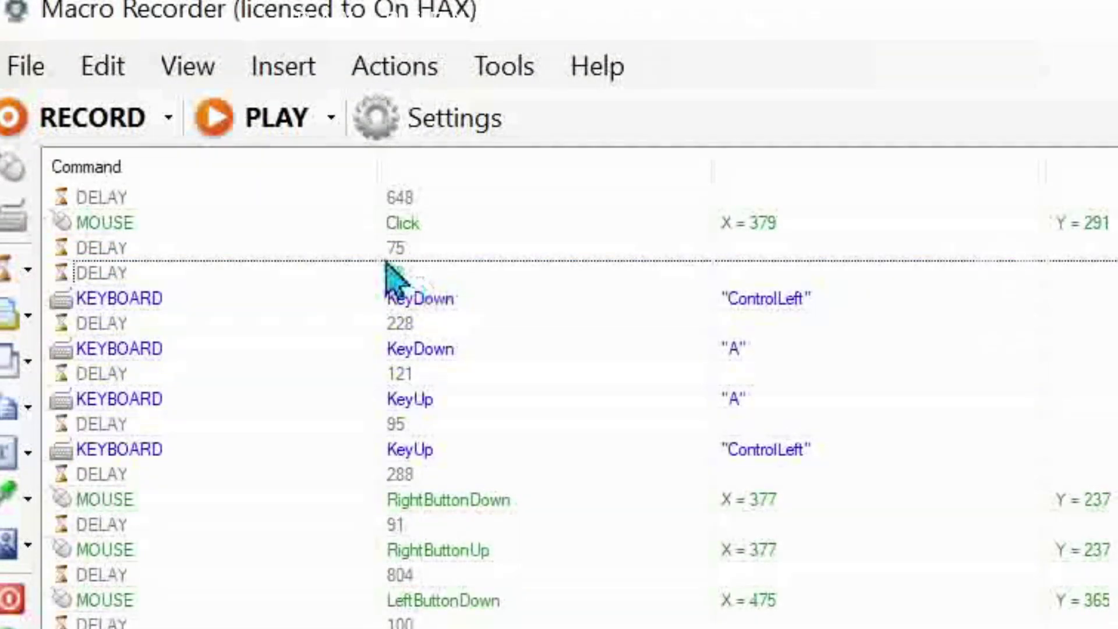
click(367, 249)
key(Delete)
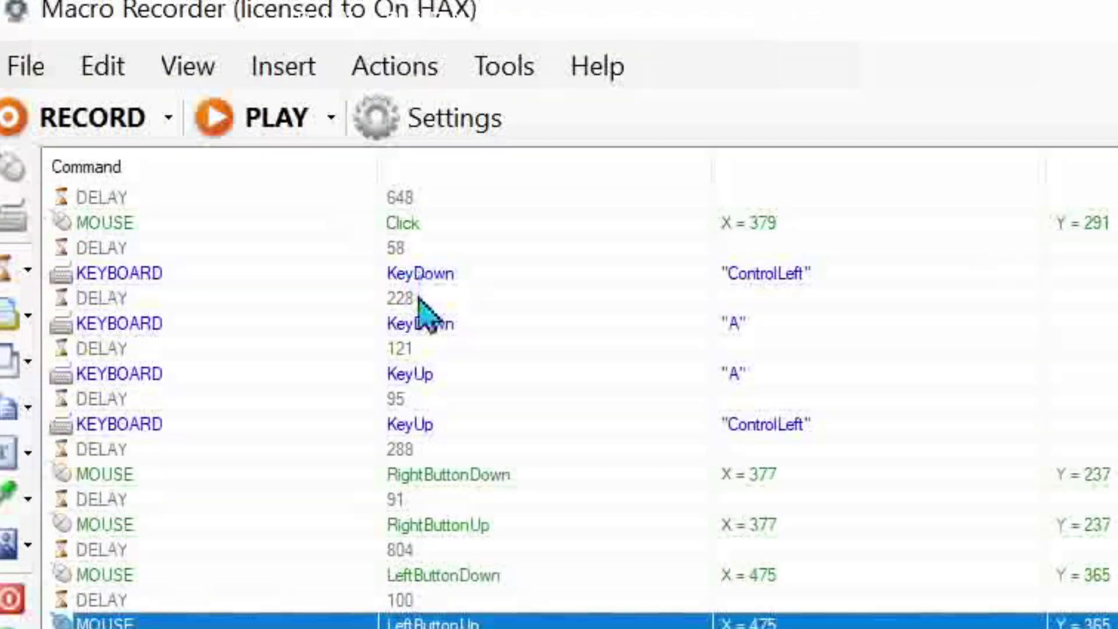
Play the edited macro starting with the Click command on the desktop
click(379, 223)
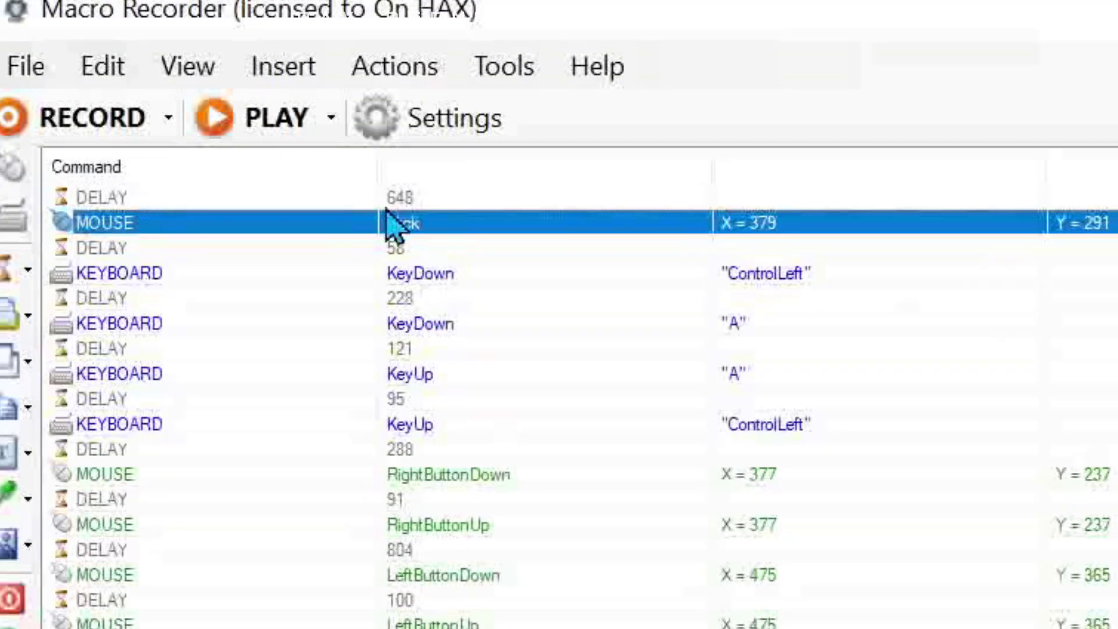
key(Up)
key(Down)
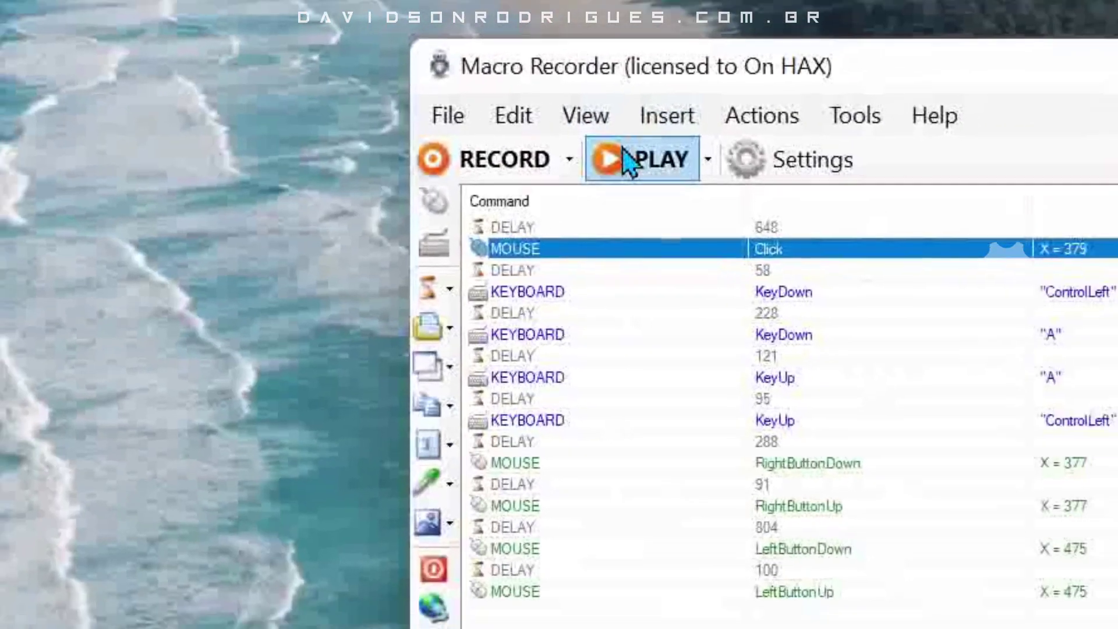
click(276, 118)
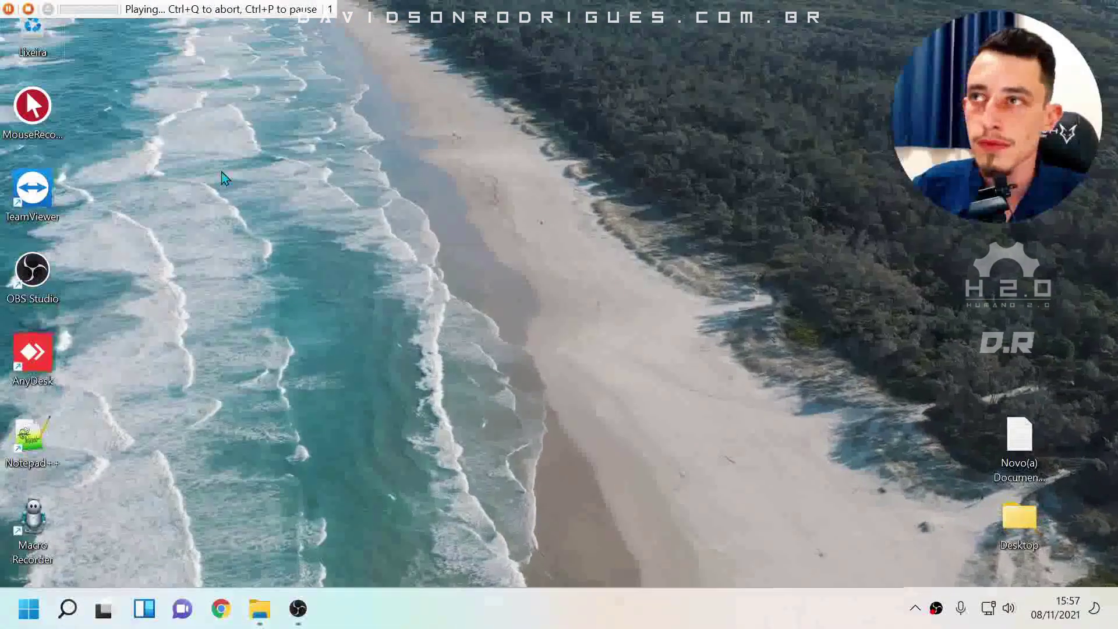
right_click(218, 147)
click(429, 142)
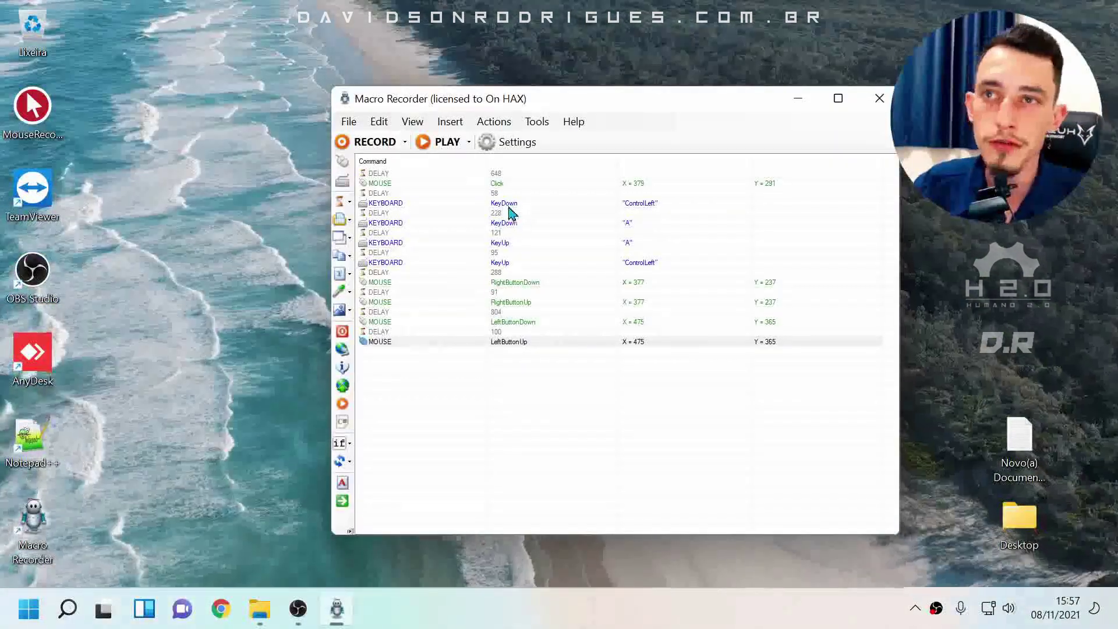
Examine the played macro's command list, from the ControlLeft KeyDown entry to the final LeftButtonDown and LeftButtonUp pair
click(508, 203)
drag(517, 342, 524, 312)
drag(587, 373, 600, 176)
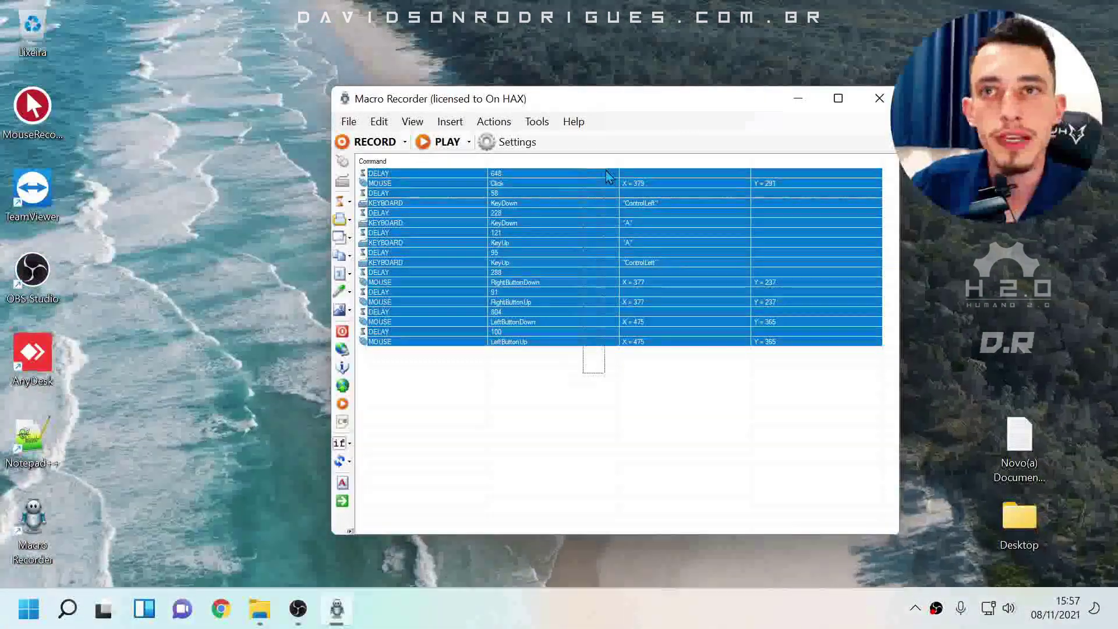
click(584, 378)
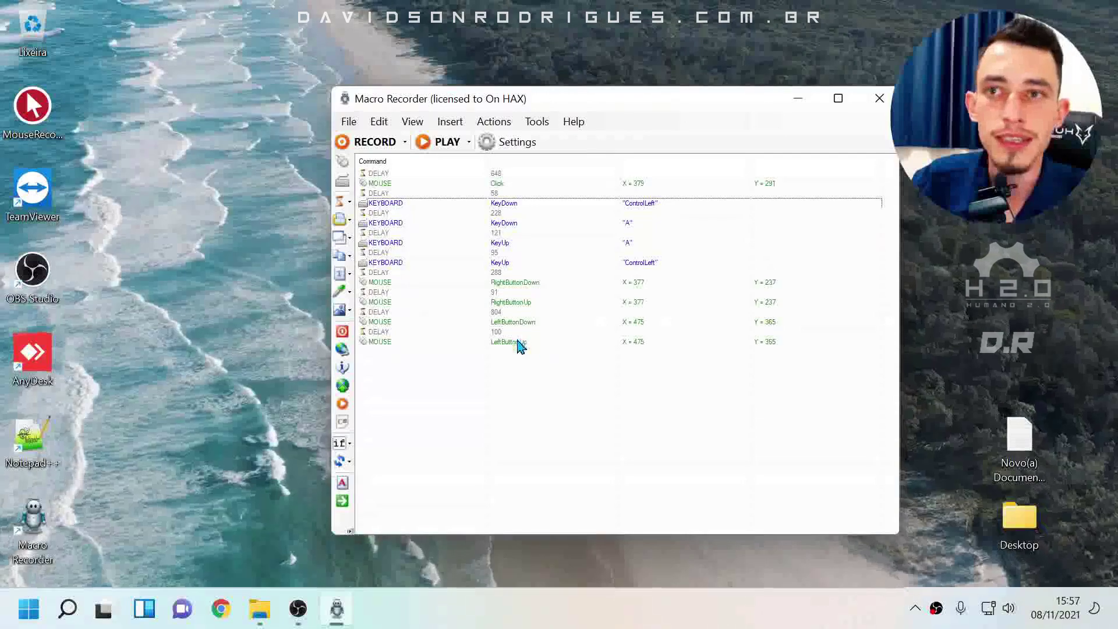
click(512, 342)
click(492, 322)
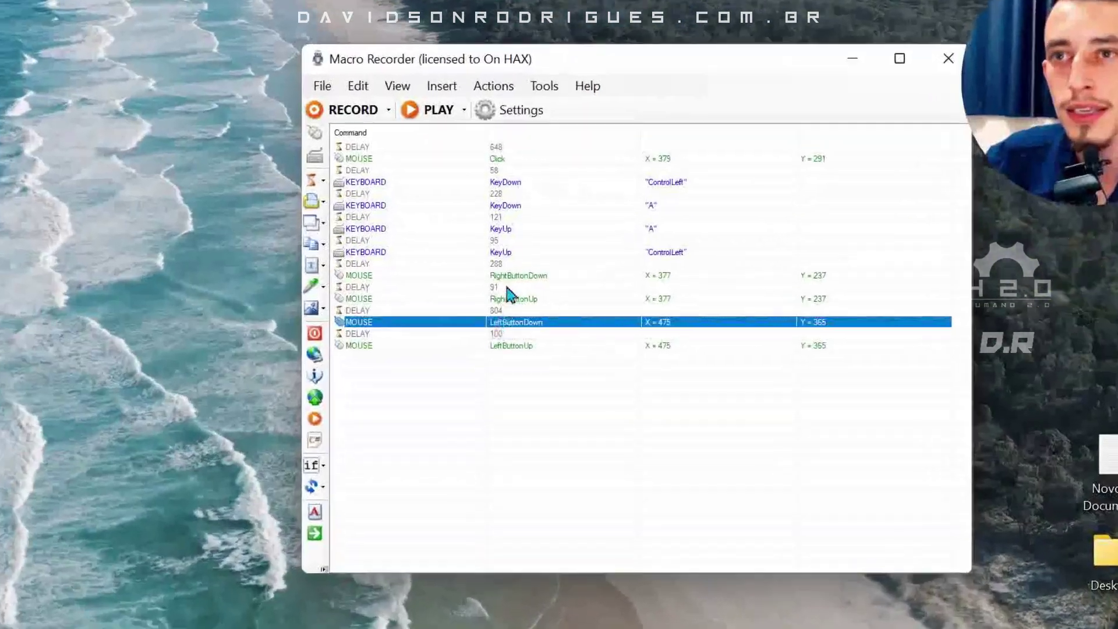
Review the remaining button-down and button-up pairs, and select every command from the final LeftButtonUp up to the first delay
click(489, 284)
shift+click(498, 302)
click(515, 332)
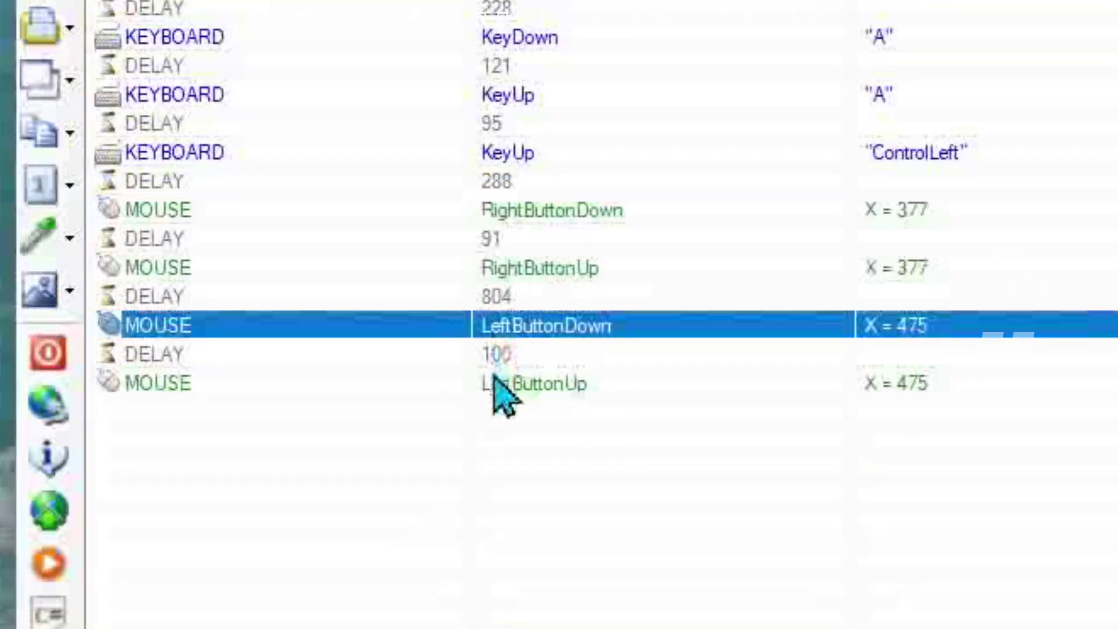
shift+click(496, 385)
key(shift+Up)
key(shift+Up)
key(shift+Up)
key(shift+Up)
key(shift+Up)
key(shift+Up)
key(shift+Up)
key(shift+Up)
key(shift+Up)
key(shift+Up)
key(shift+Up)
key(shift+Up)
key(shift+Up)
key(shift+Up)
key(shift+Up)
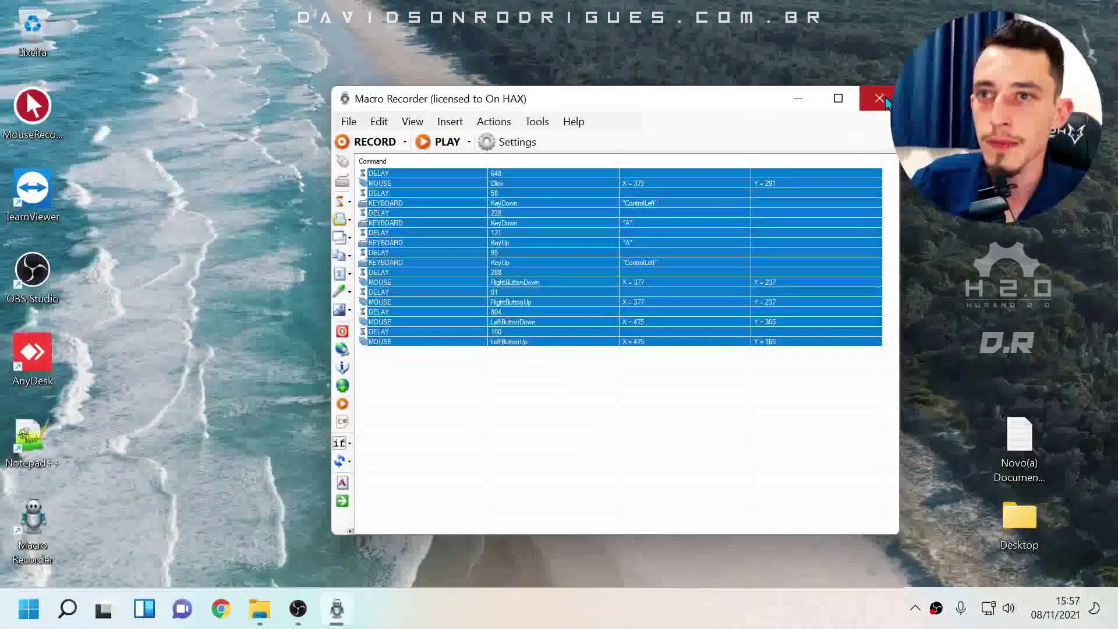
Close Macro Recorder without saving the changes and switch to Mouse Recorder Premium from its desktop shortcut
click(880, 98)
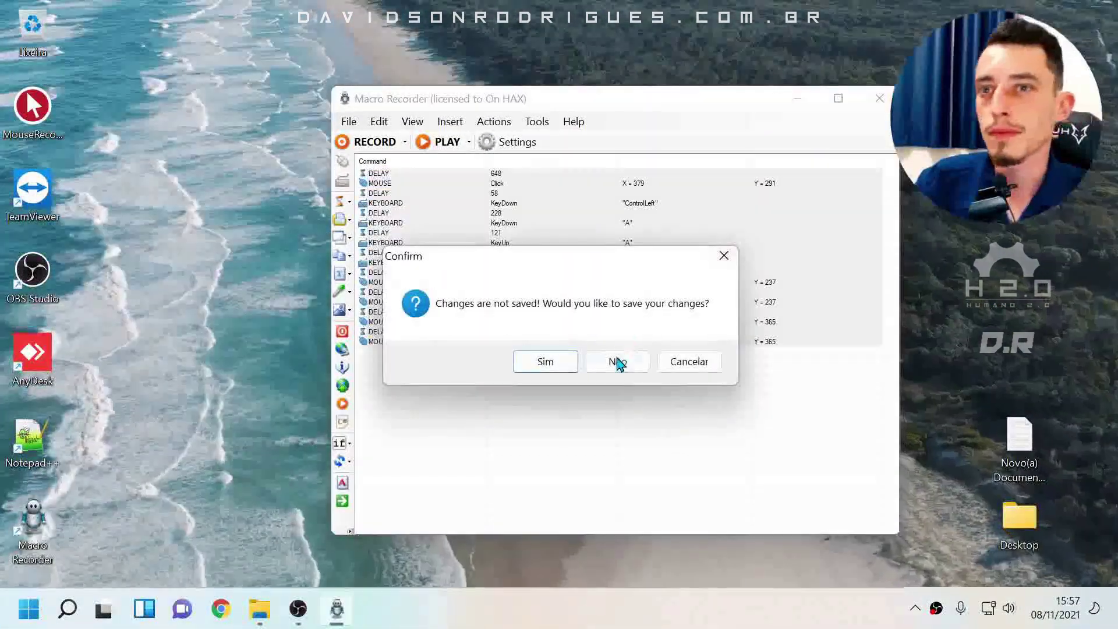
click(615, 360)
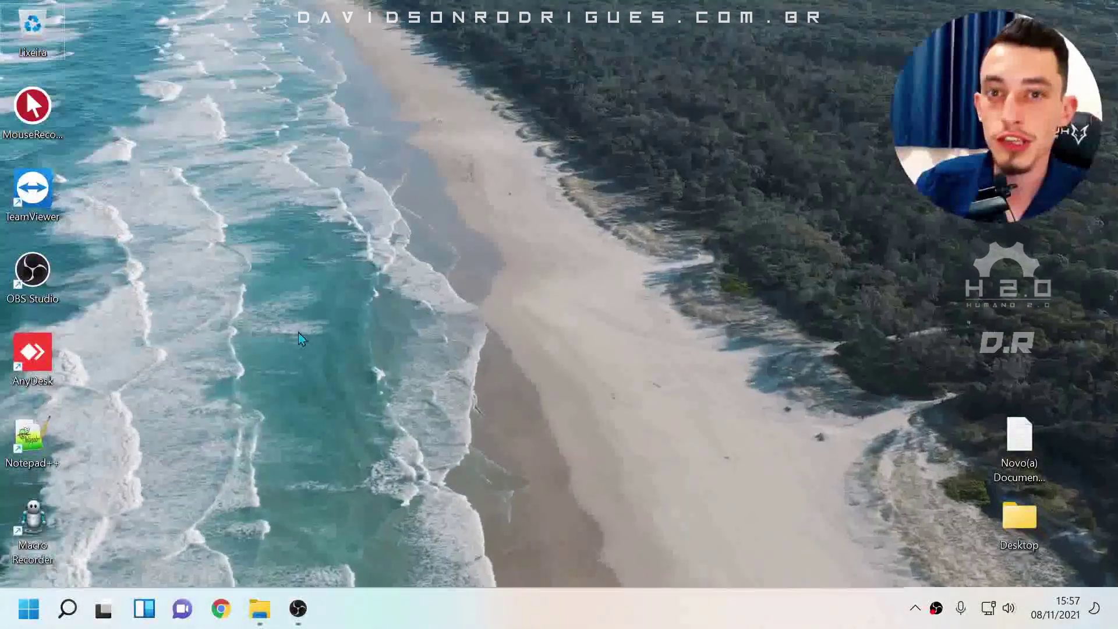
double_click(32, 105)
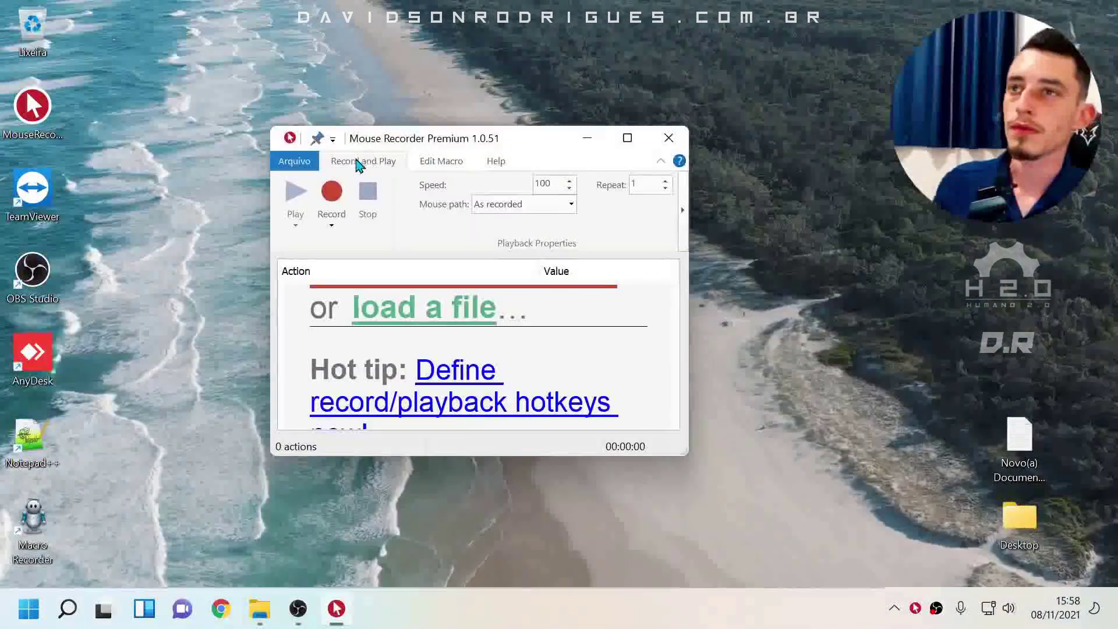
Make the Mouse Recorder Premium window taller and place it near the middle of the desktop
drag(423, 140, 309, 73)
drag(563, 440, 632, 526)
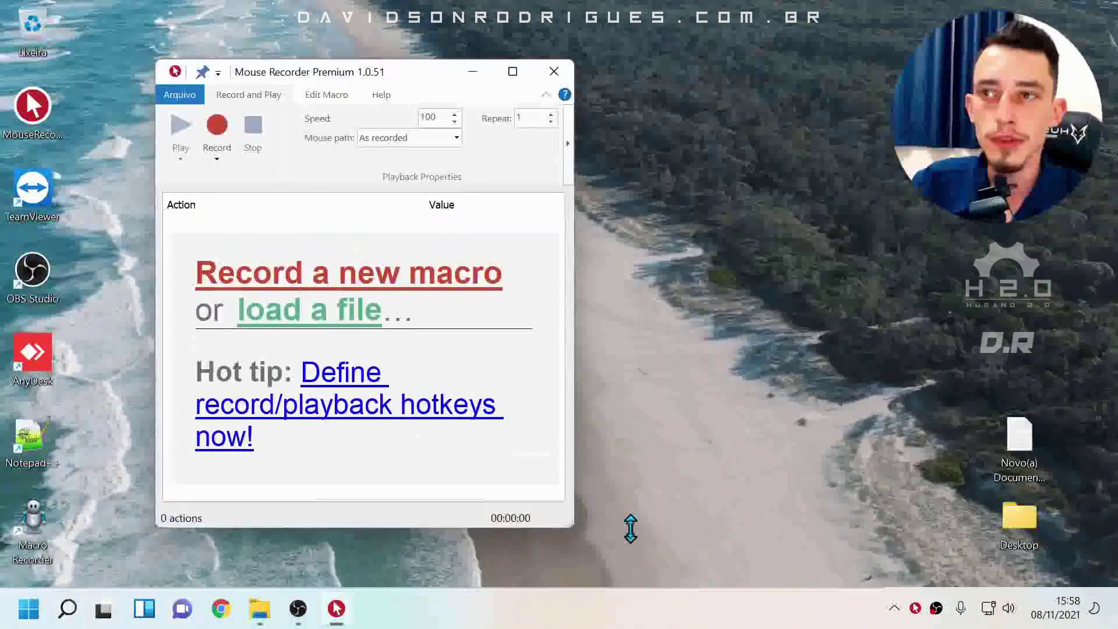
drag(362, 76, 611, 92)
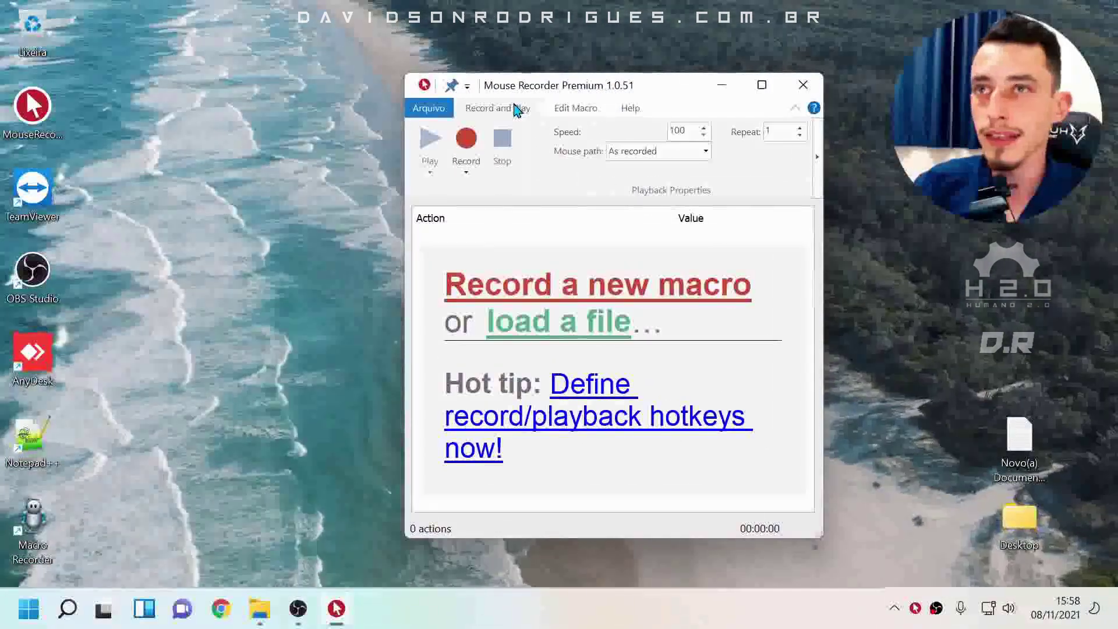
mouse_move(511, 93)
mouse_down()
mouse_move(499, 77)
mouse_move(518, 75)
mouse_up()
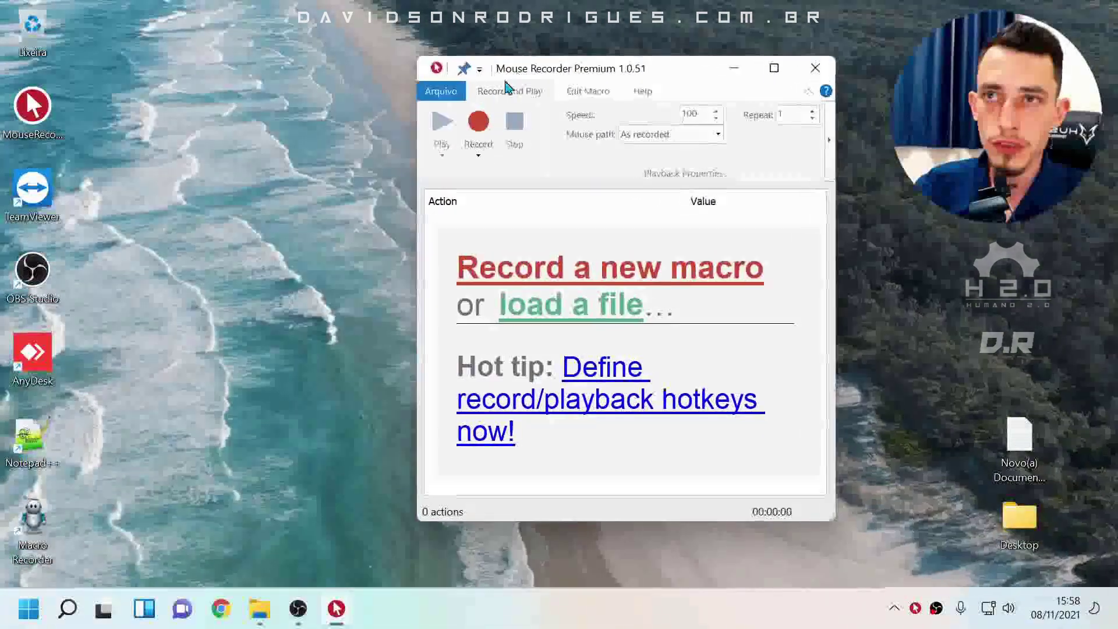
Insert a mouse button action for a left click at X 68, Y 189 on the MouseRecorder desktop icon
right_click(478, 237)
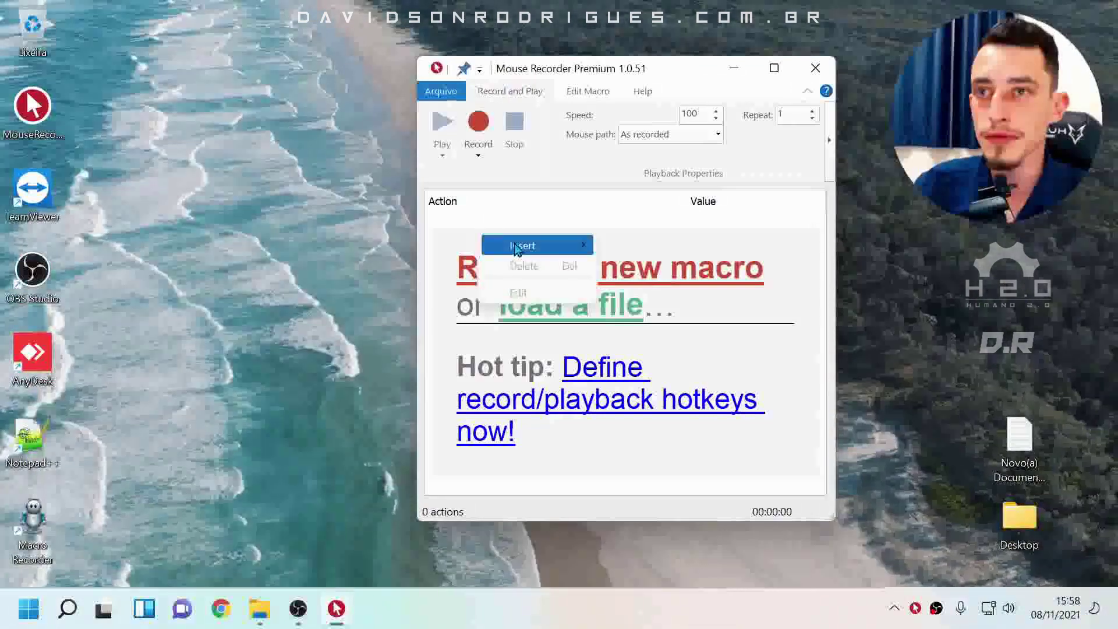
mouse_move(524, 244)
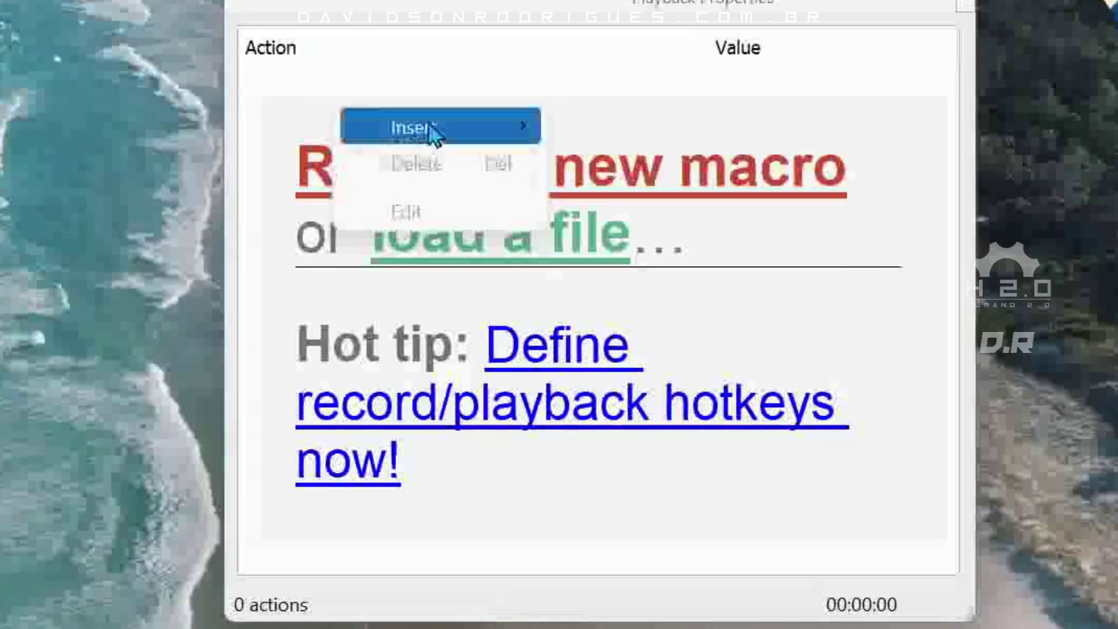
mouse_move(430, 126)
click(634, 141)
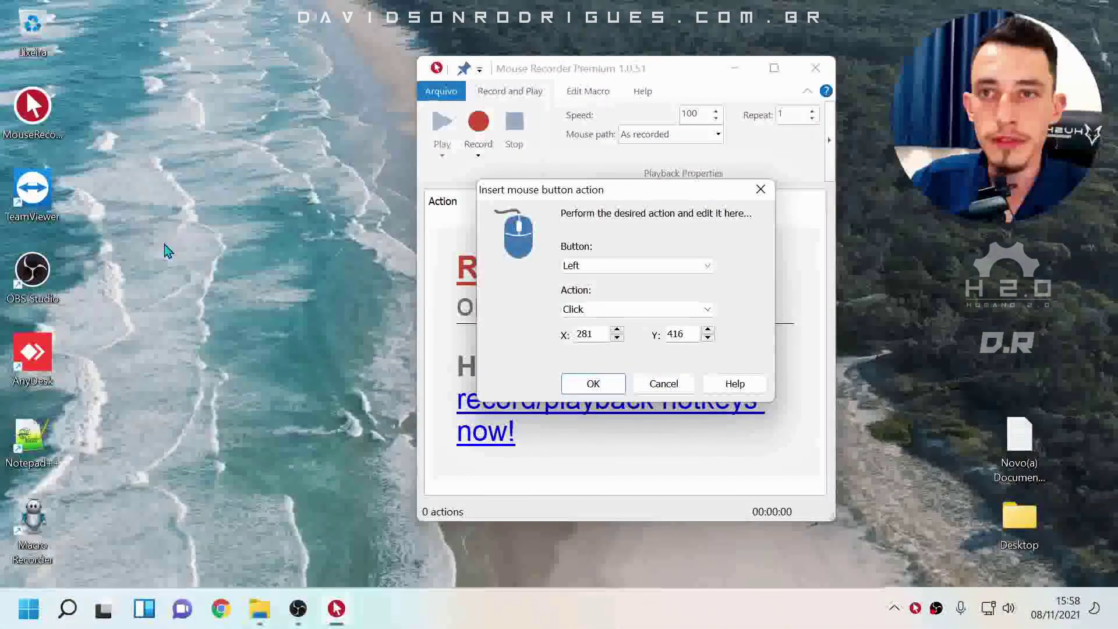
click(40, 111)
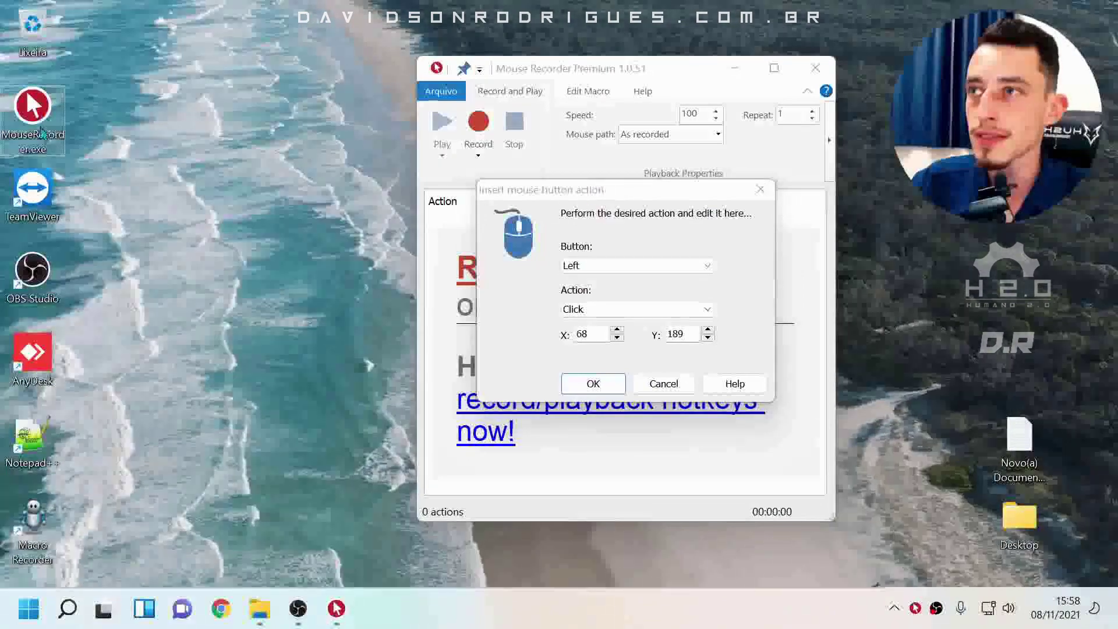
click(597, 382)
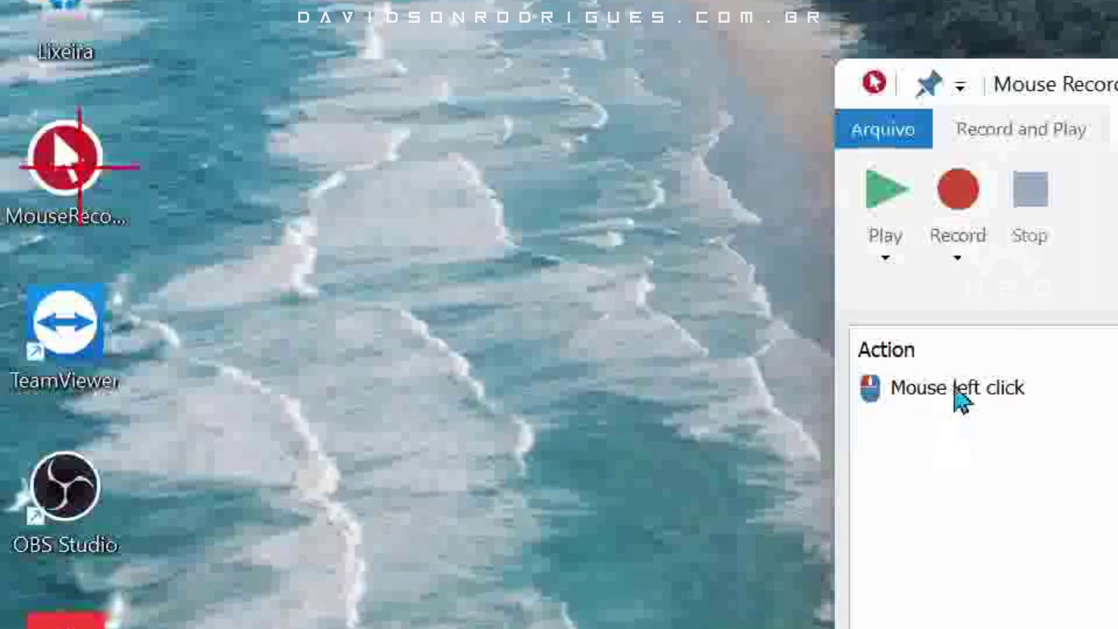
Select the Mouse left click action to check where its crosshair marks the target on the desktop
click(893, 370)
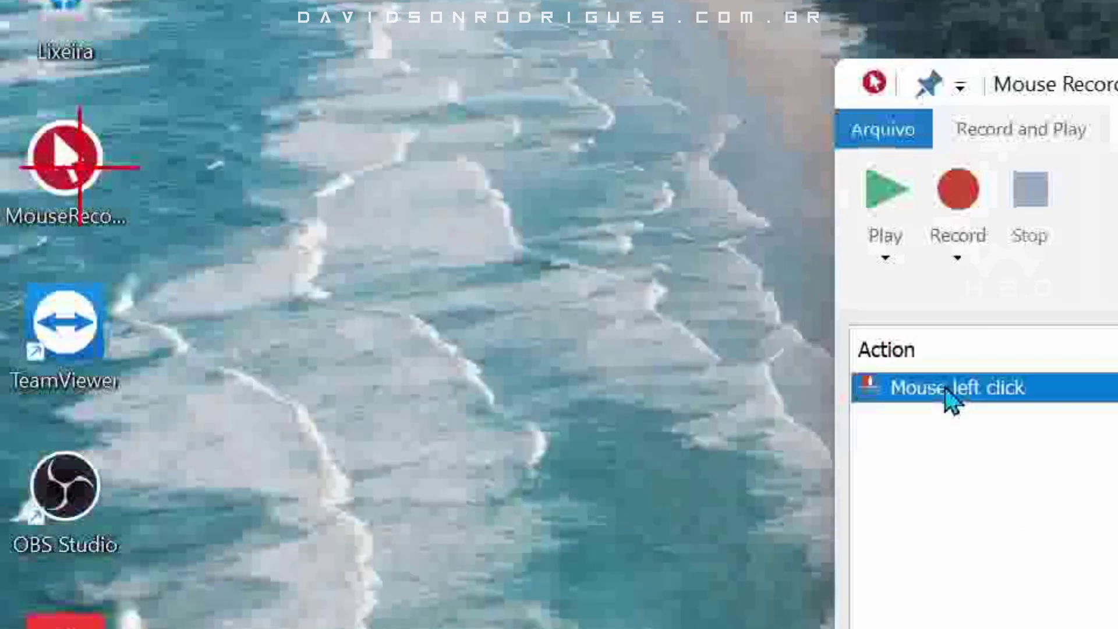
click(956, 466)
click(938, 402)
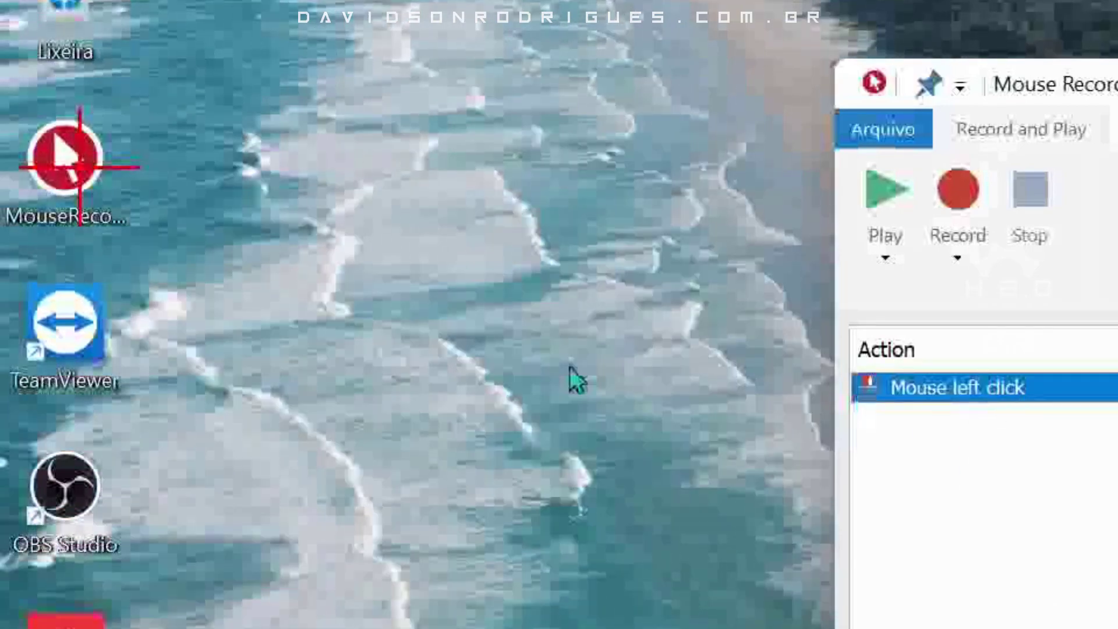
click(73, 159)
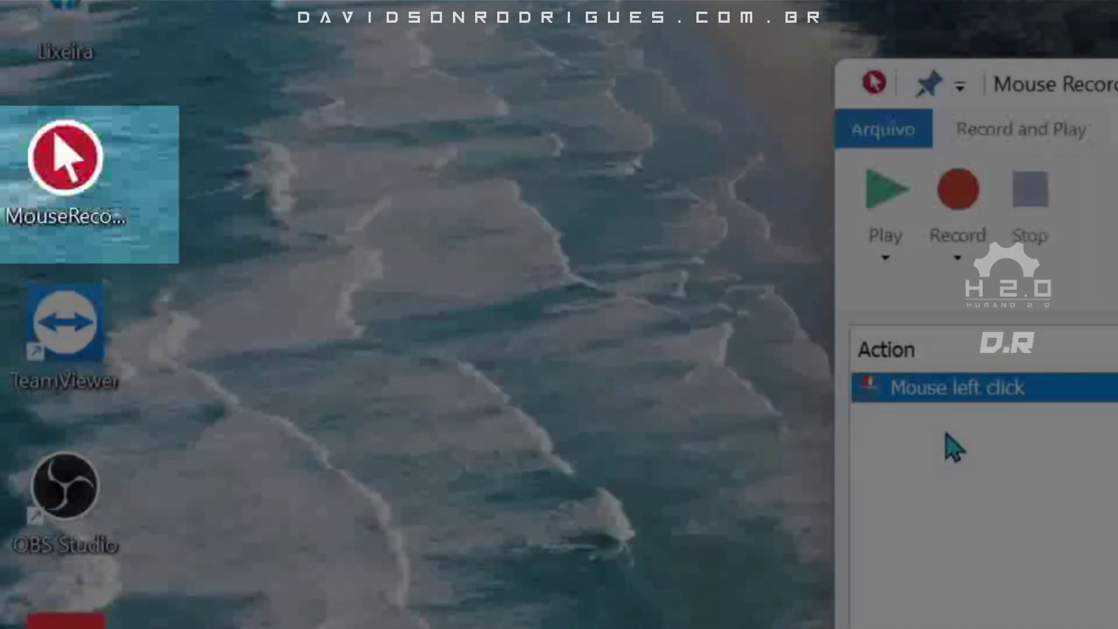
click(939, 384)
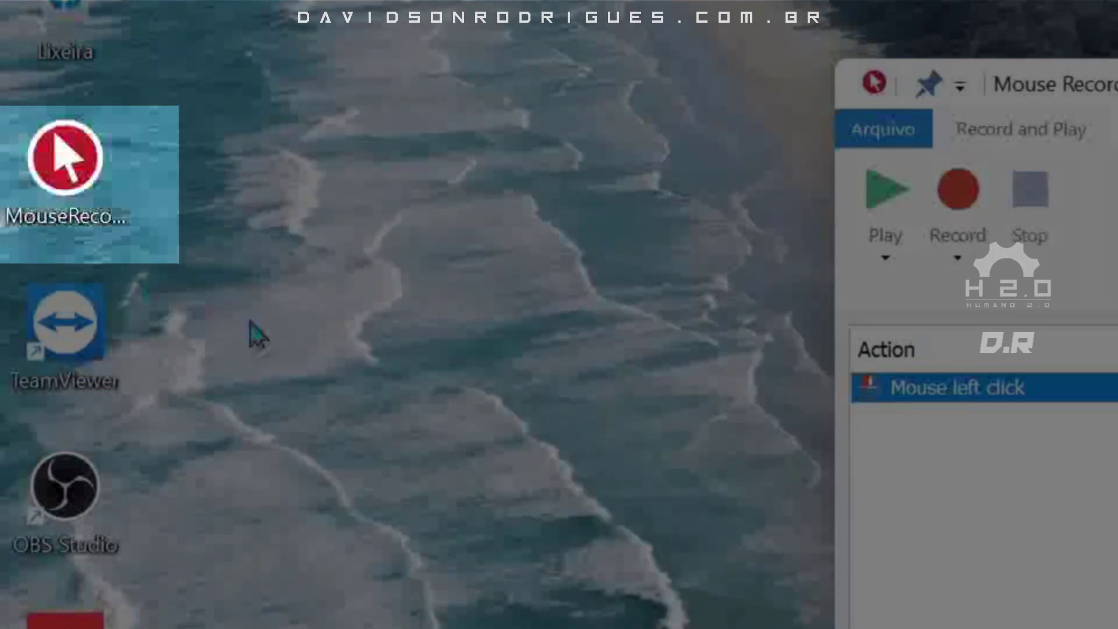
click(1003, 391)
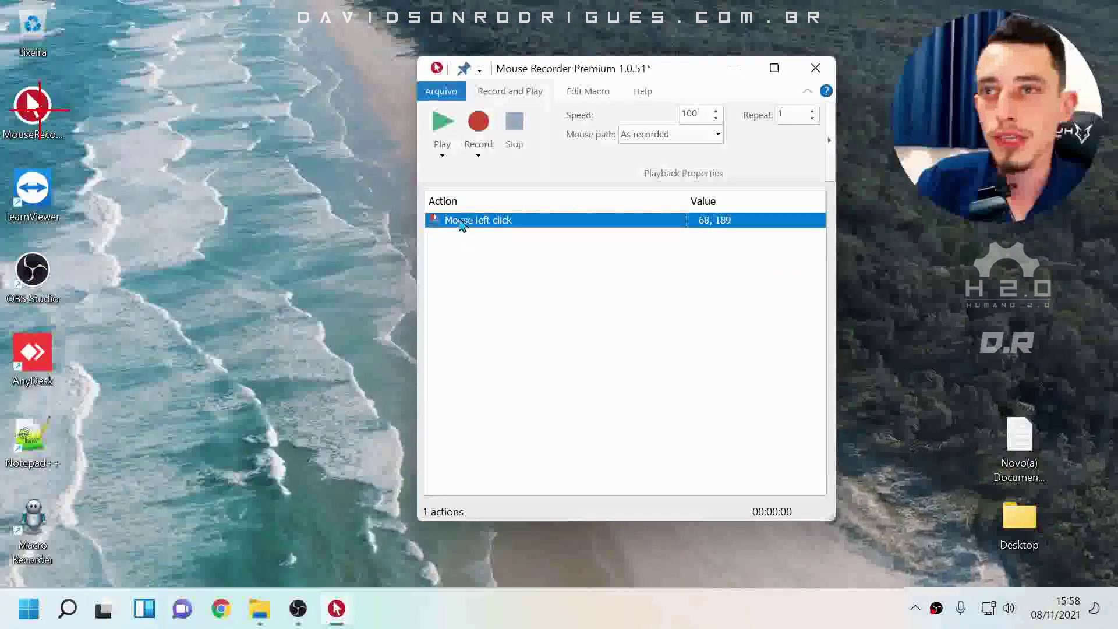
Open the Mouse left click action for editing, review the available action types, and choose Click
right_click(460, 220)
click(501, 277)
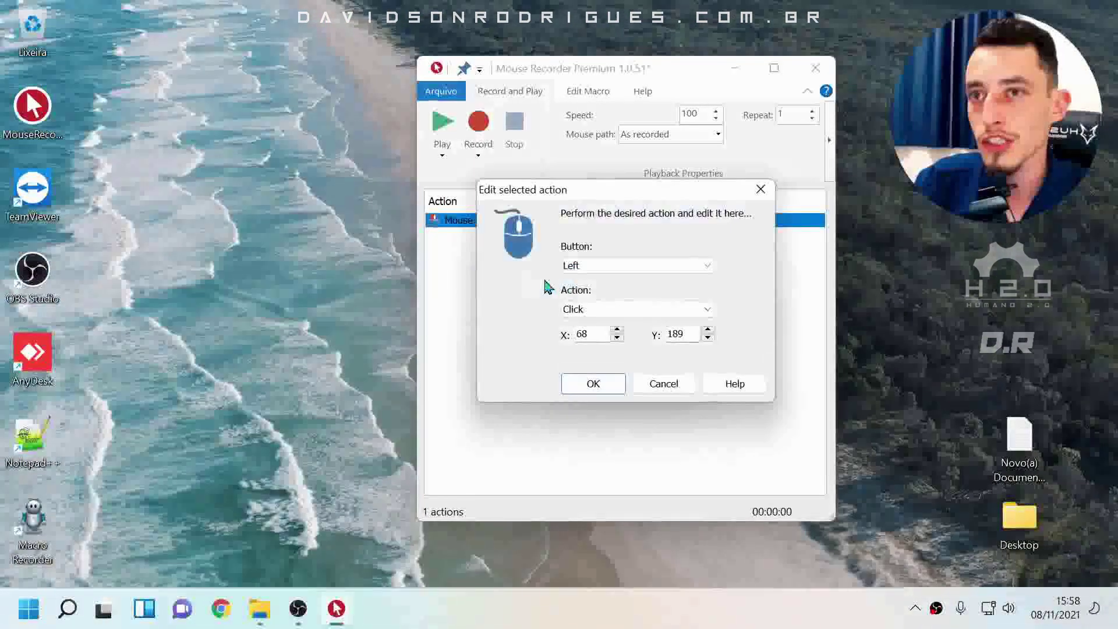
click(607, 310)
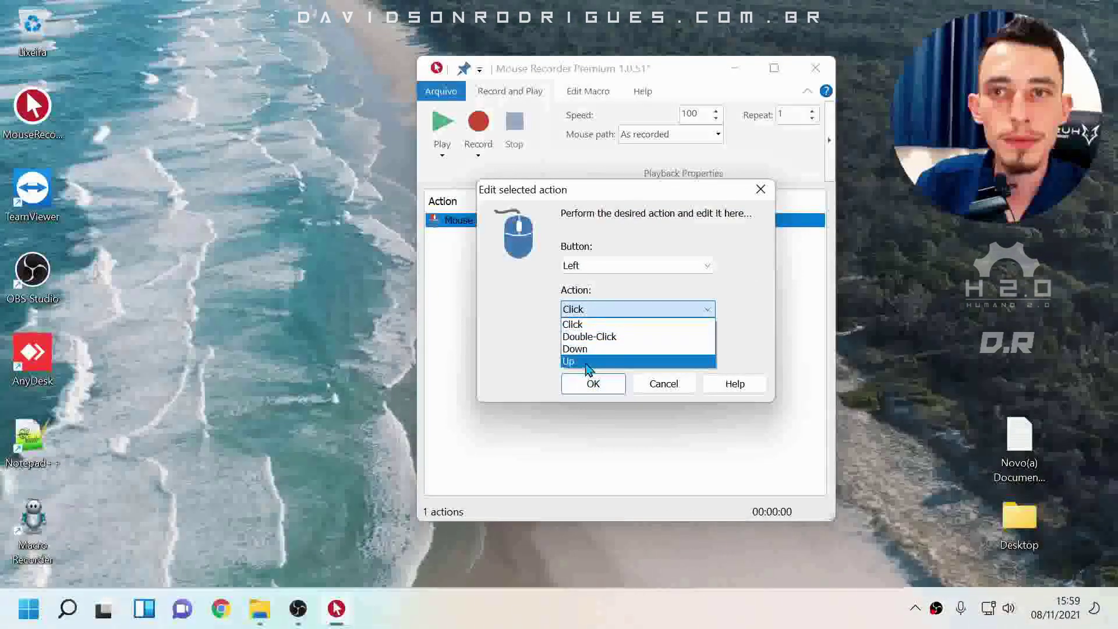
click(577, 325)
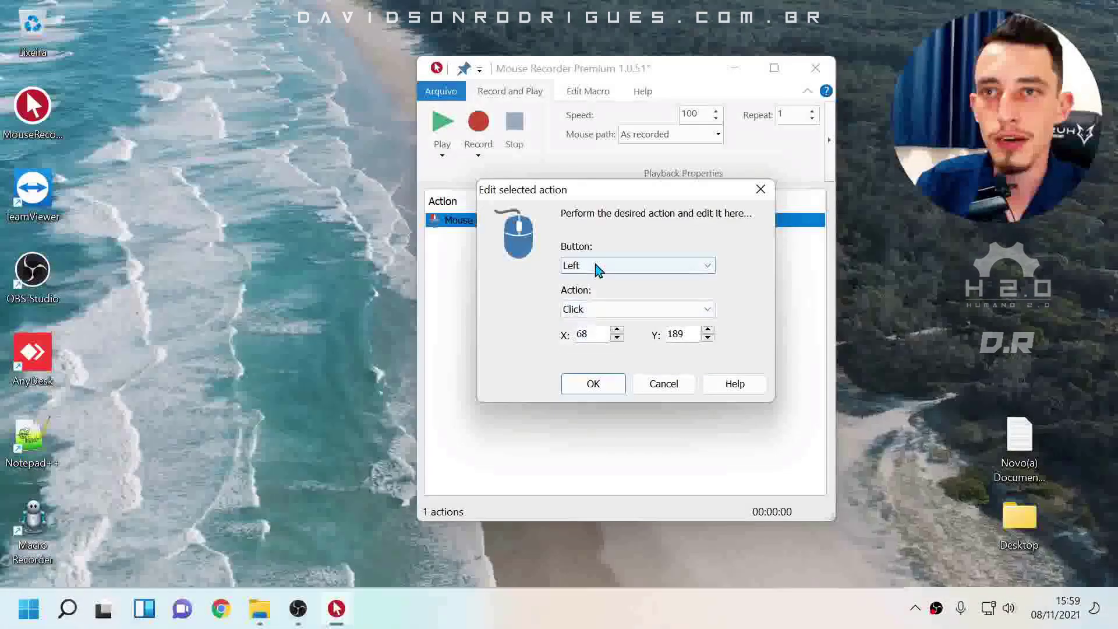
Review the available mouse buttons for the edited action and try setting the button to Right
click(597, 268)
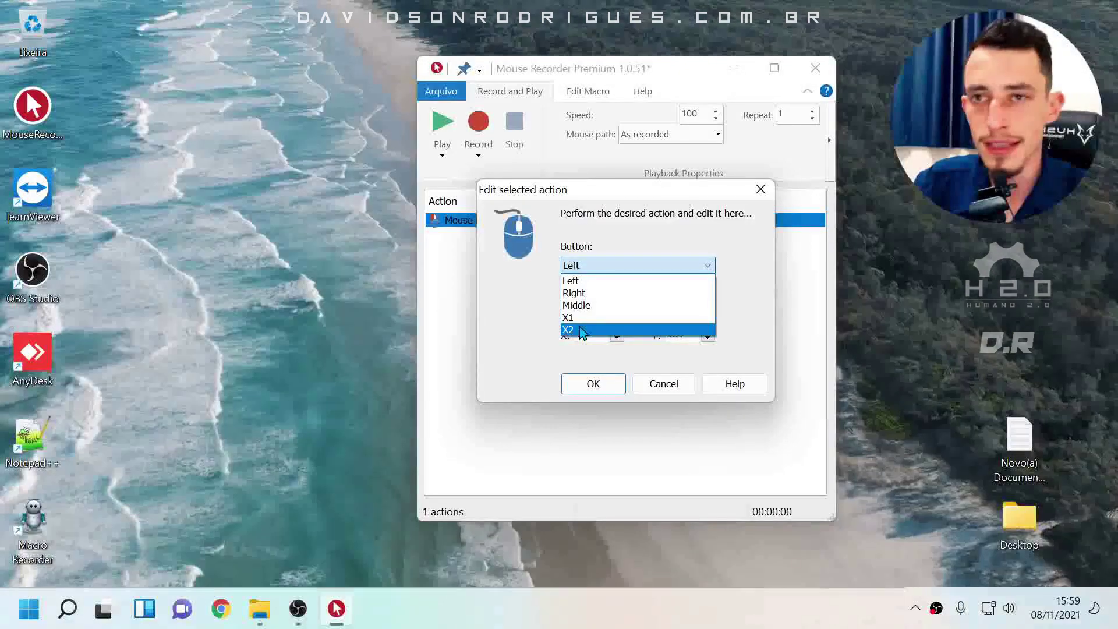
click(578, 293)
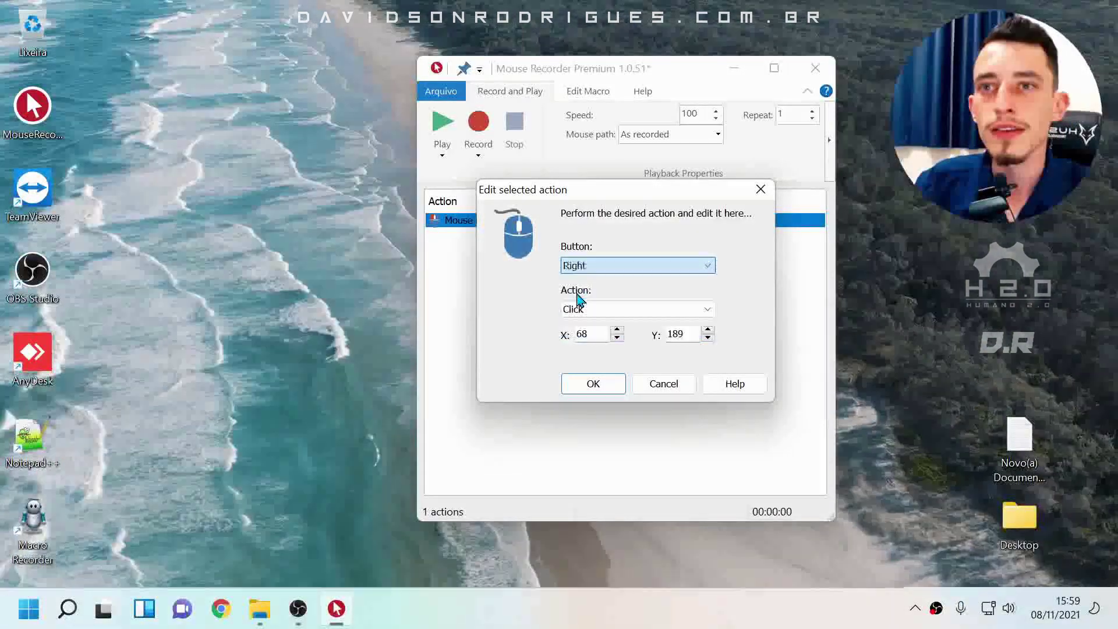
click(583, 266)
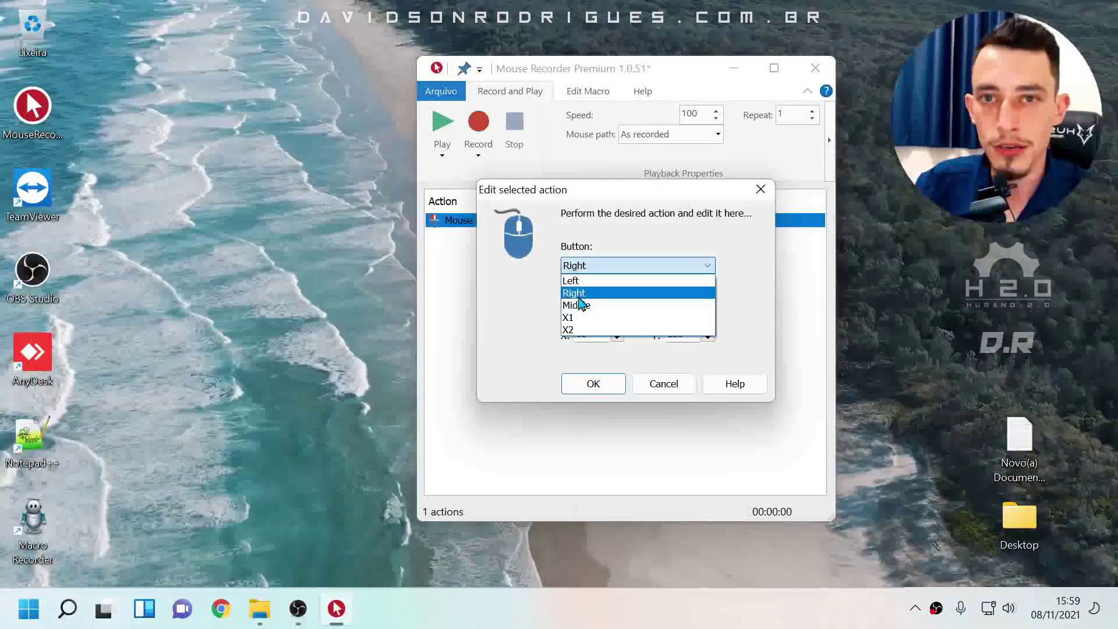
click(576, 293)
click(593, 267)
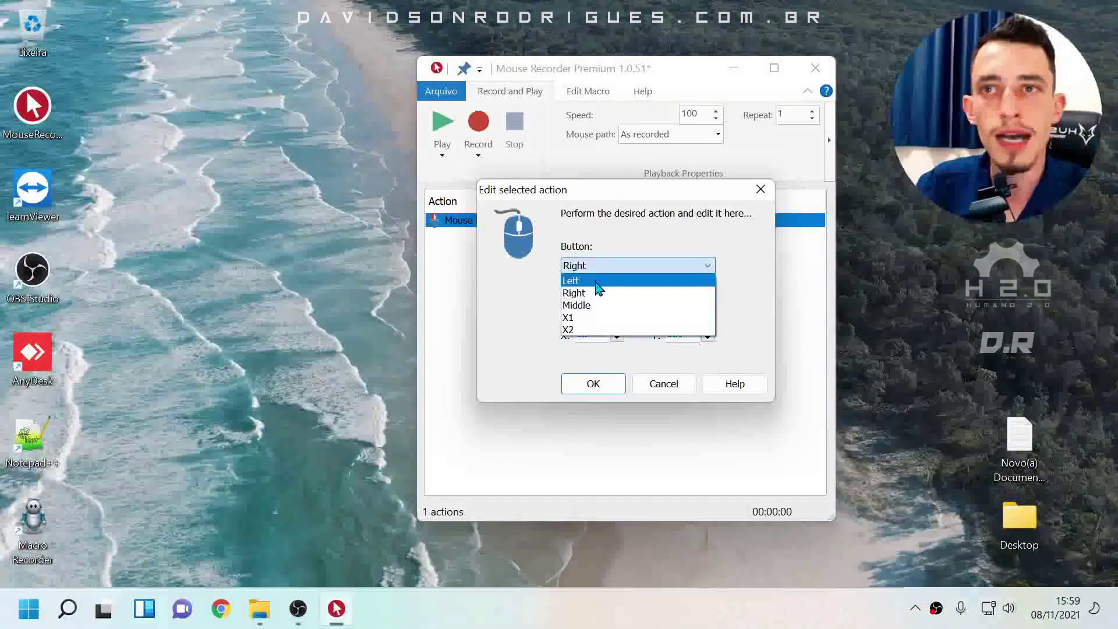
click(606, 297)
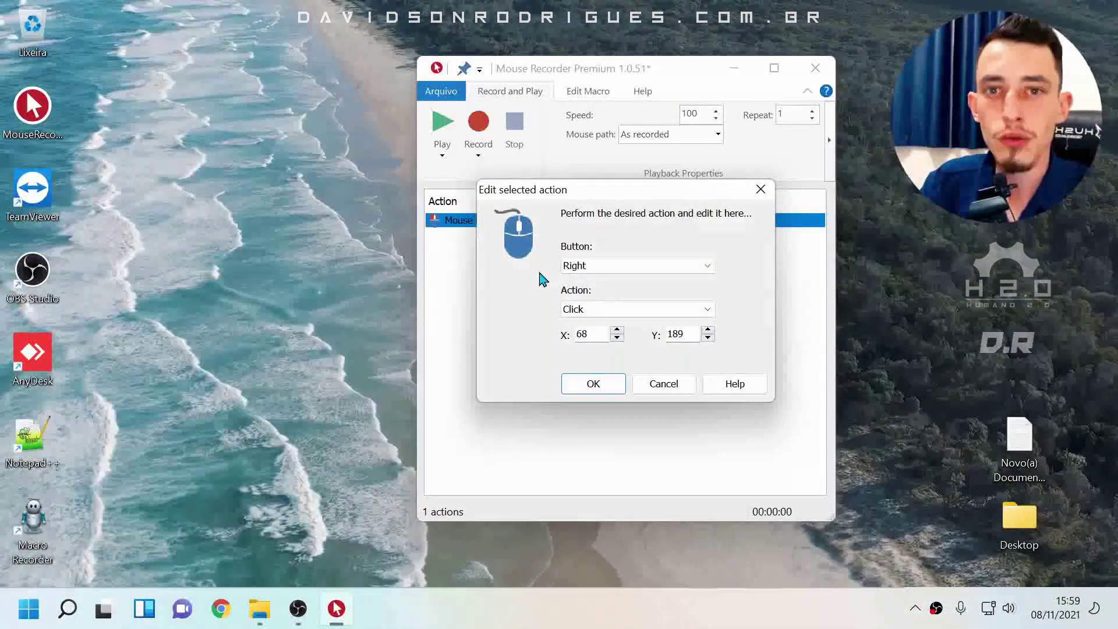
click(525, 270)
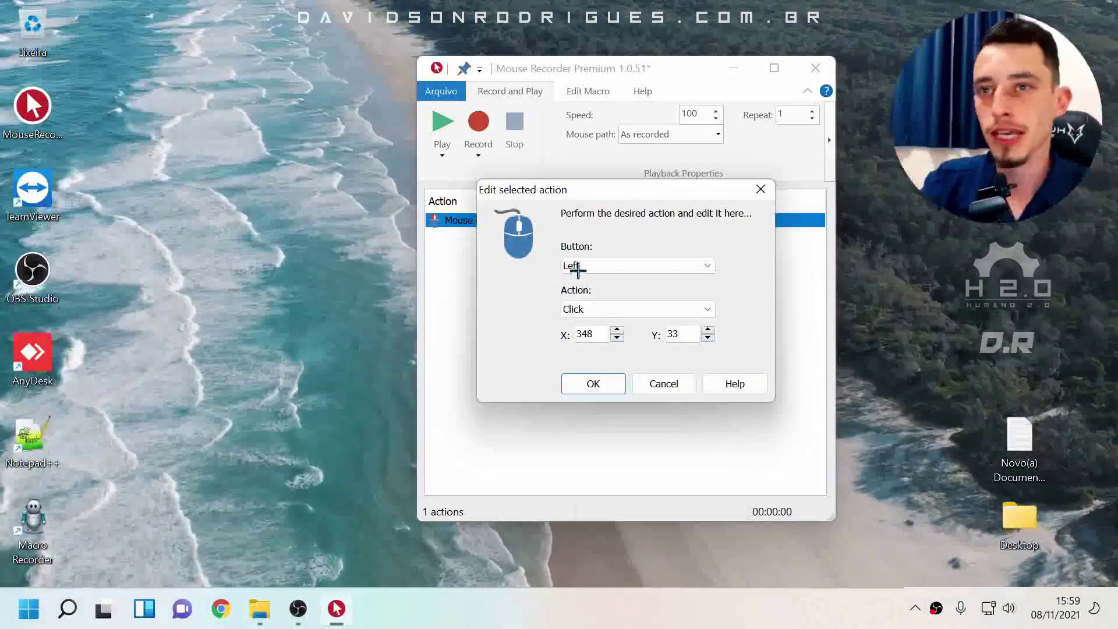
Set the edited click action's mouse button to Right and apply the change
click(600, 265)
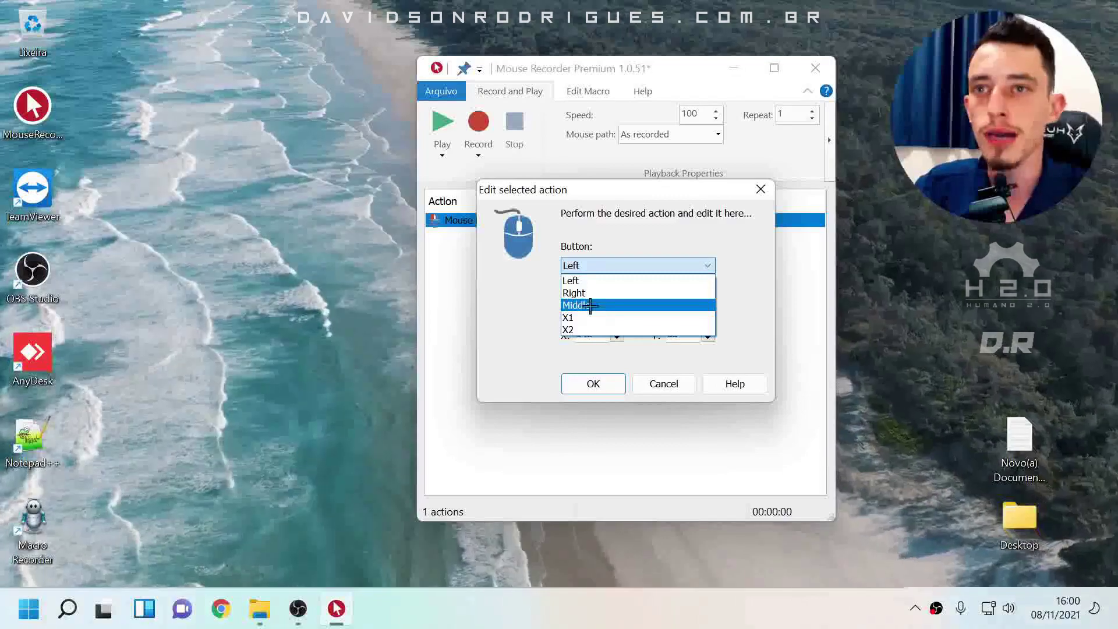
click(574, 293)
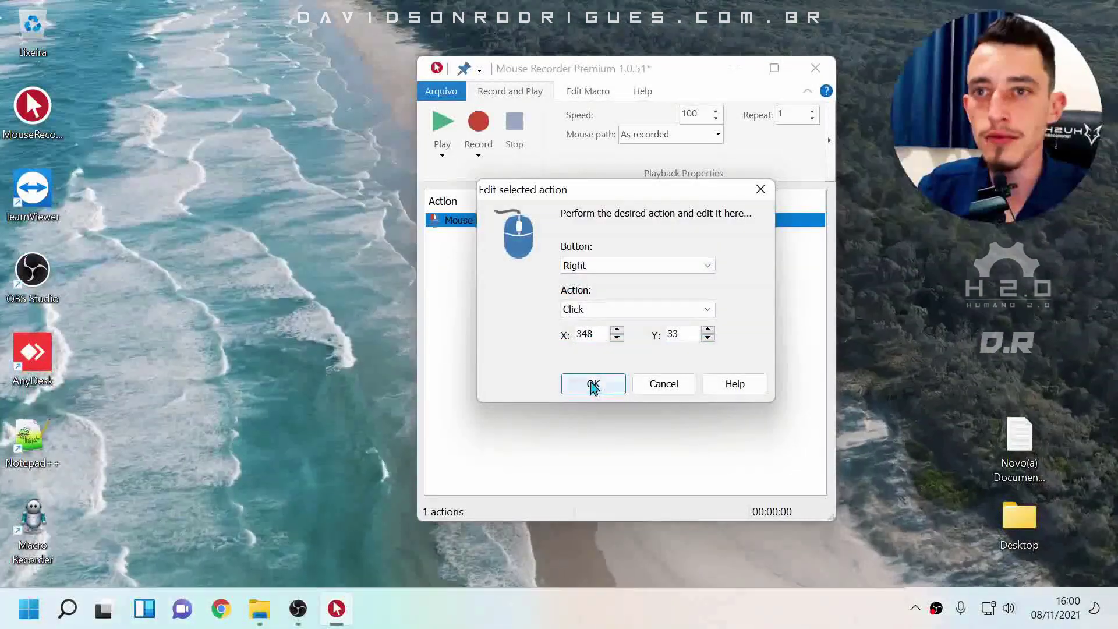
click(593, 384)
Check the Mouse right click action's target marker on the desktop, and play the macro
click(441, 228)
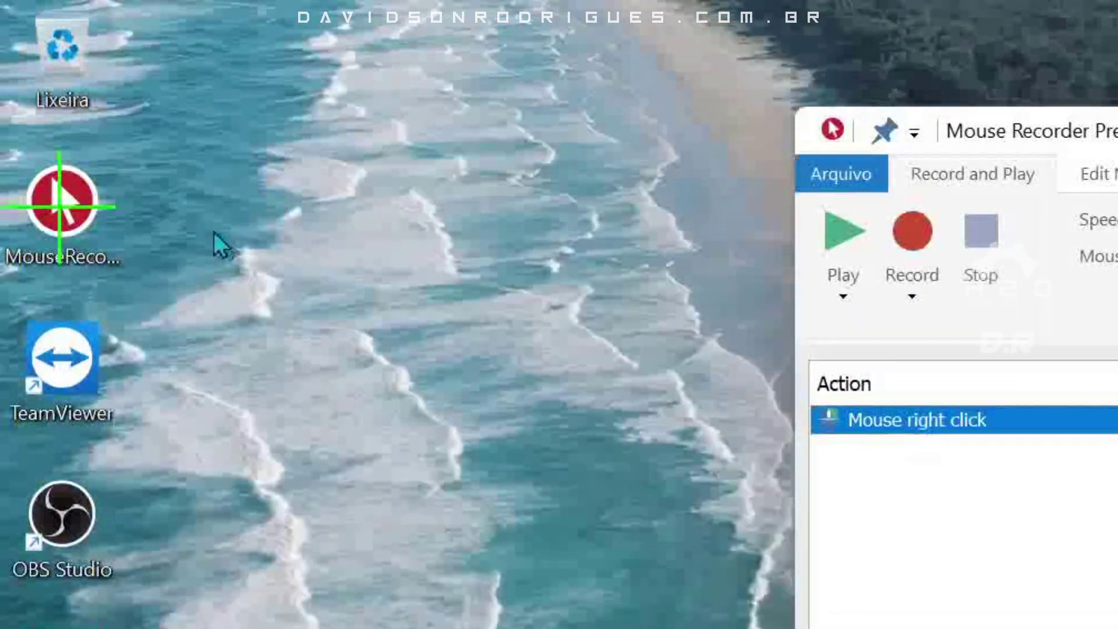
ctrl+click(909, 424)
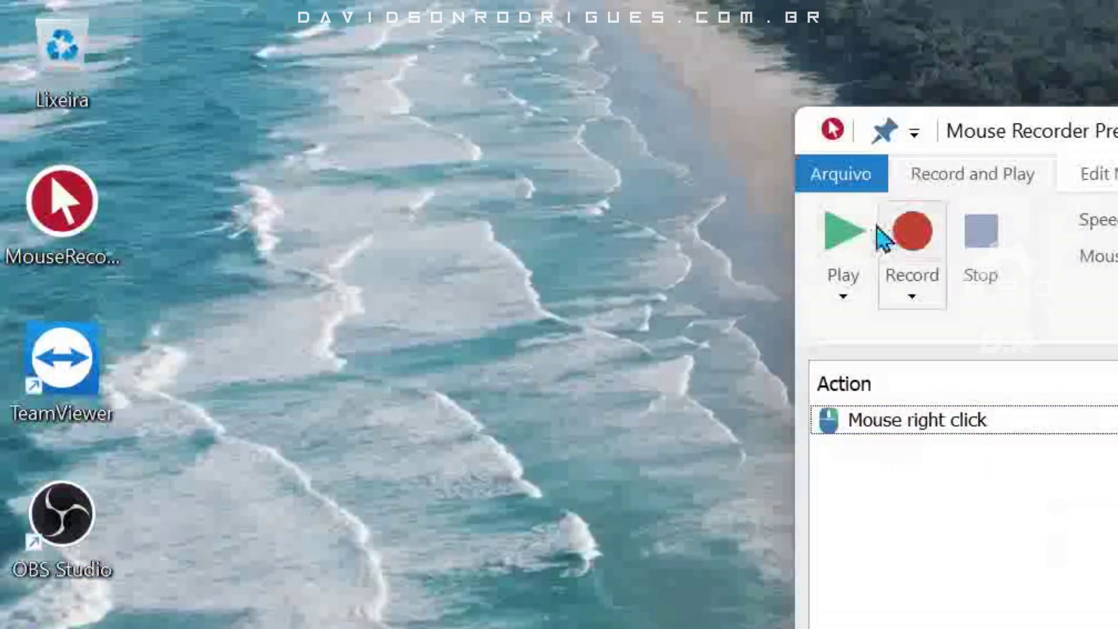
click(864, 233)
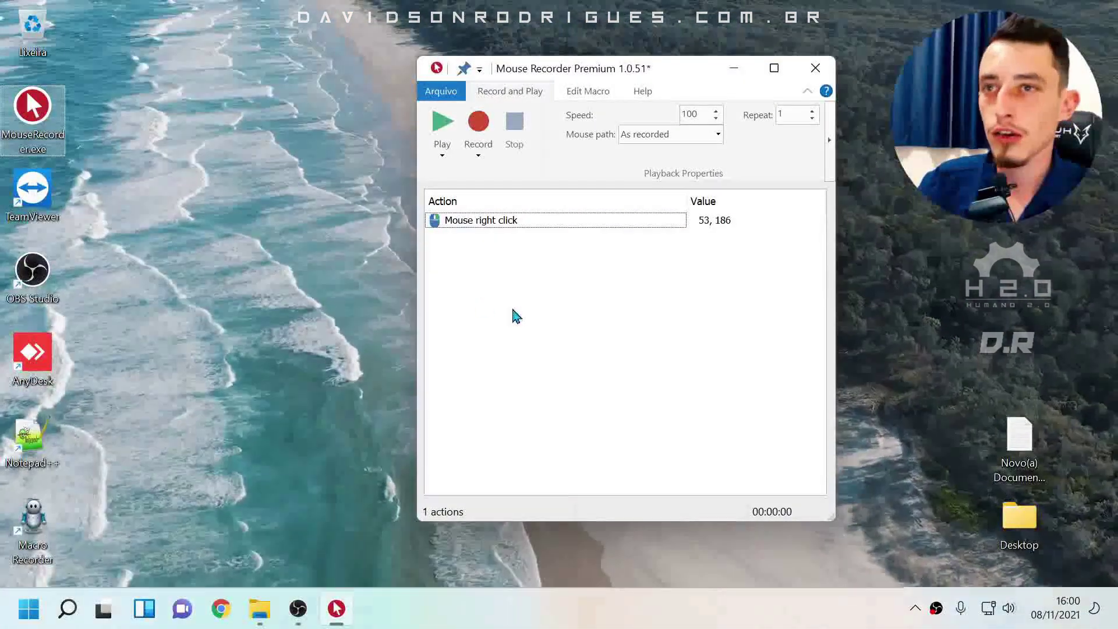
Delete the Mouse right click action from the macro and turn off the deletion confirmation for future deletes
click(716, 226)
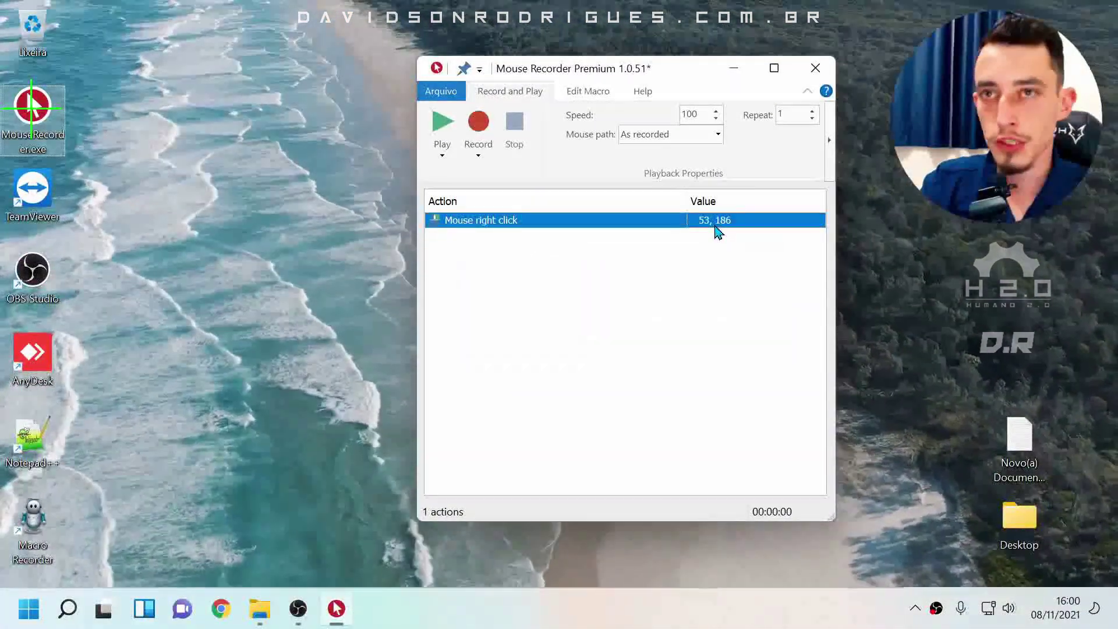
key(Delete)
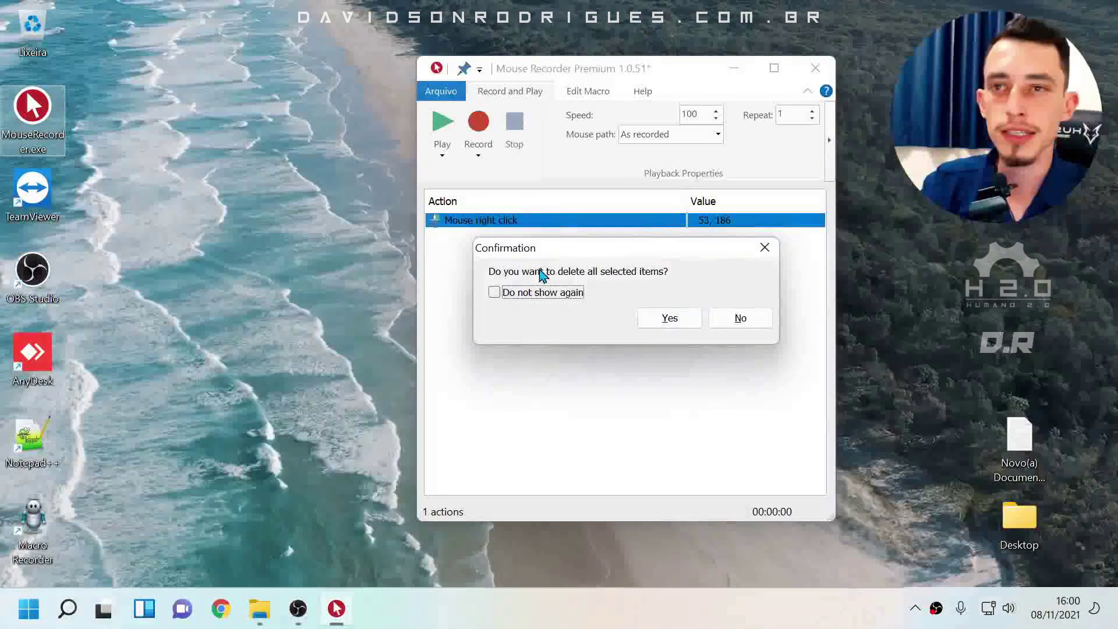
click(526, 293)
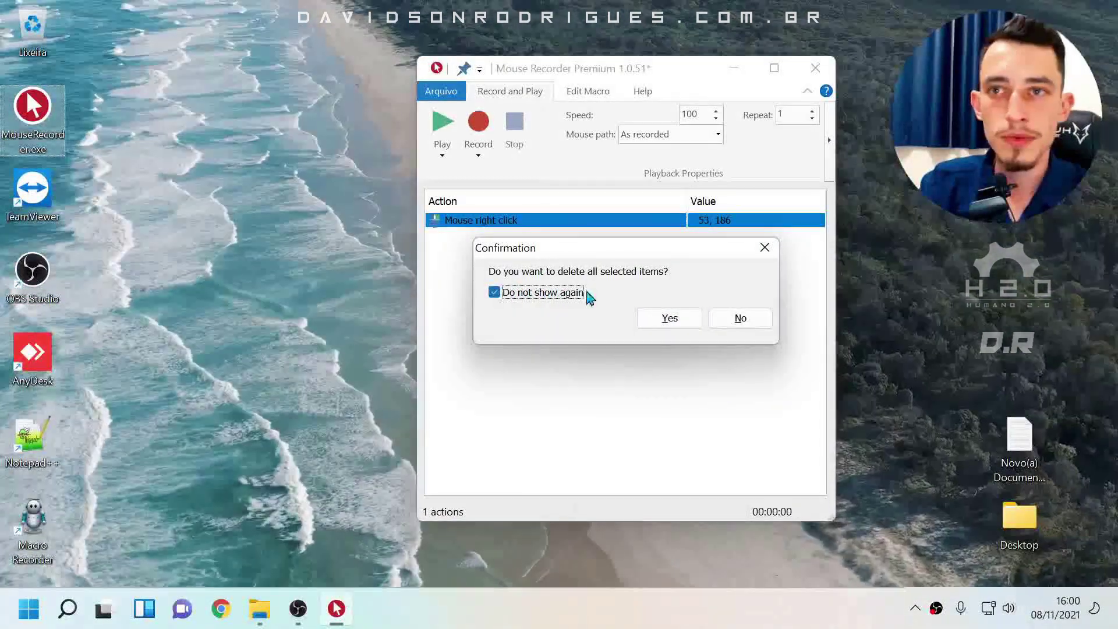
drag(585, 262, 559, 272)
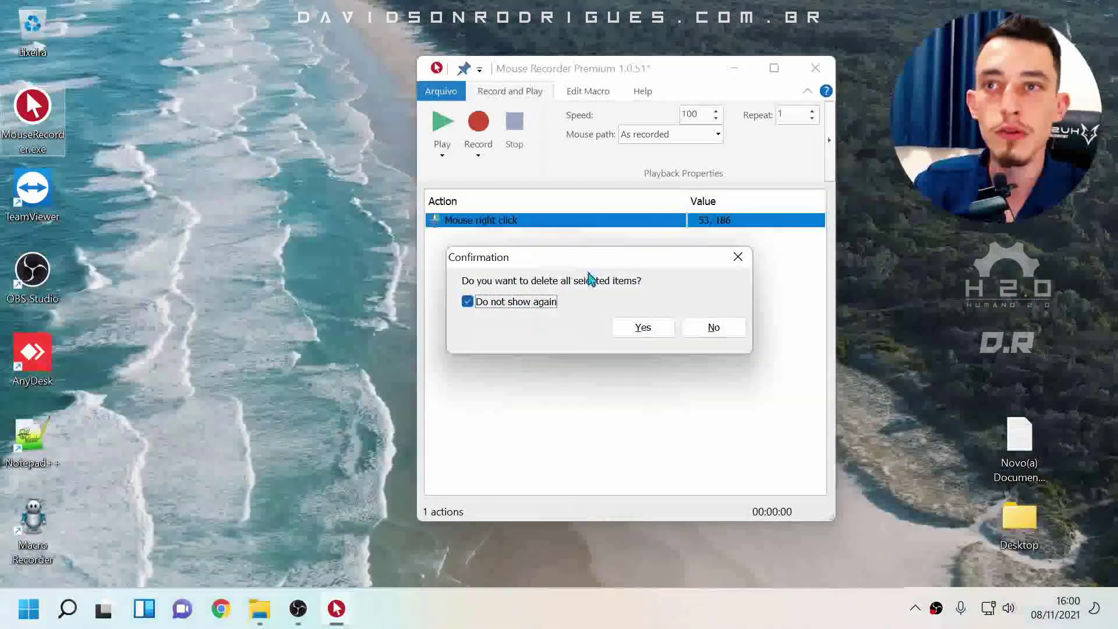
click(641, 327)
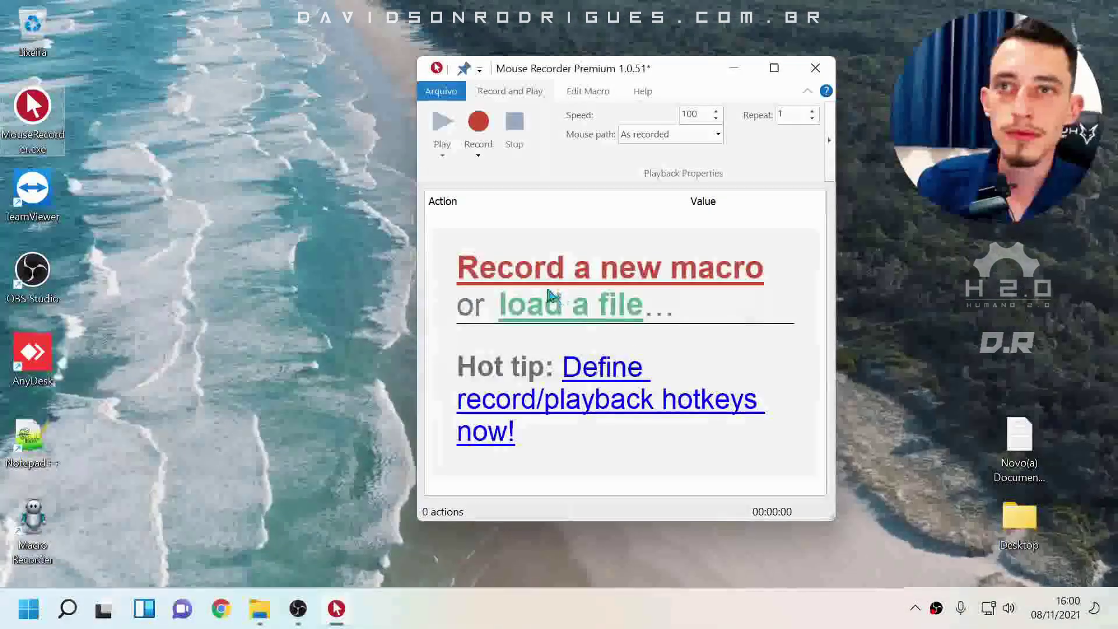
Rehearse the actions for the macro by opening Google Chrome and closing it again
click(225, 608)
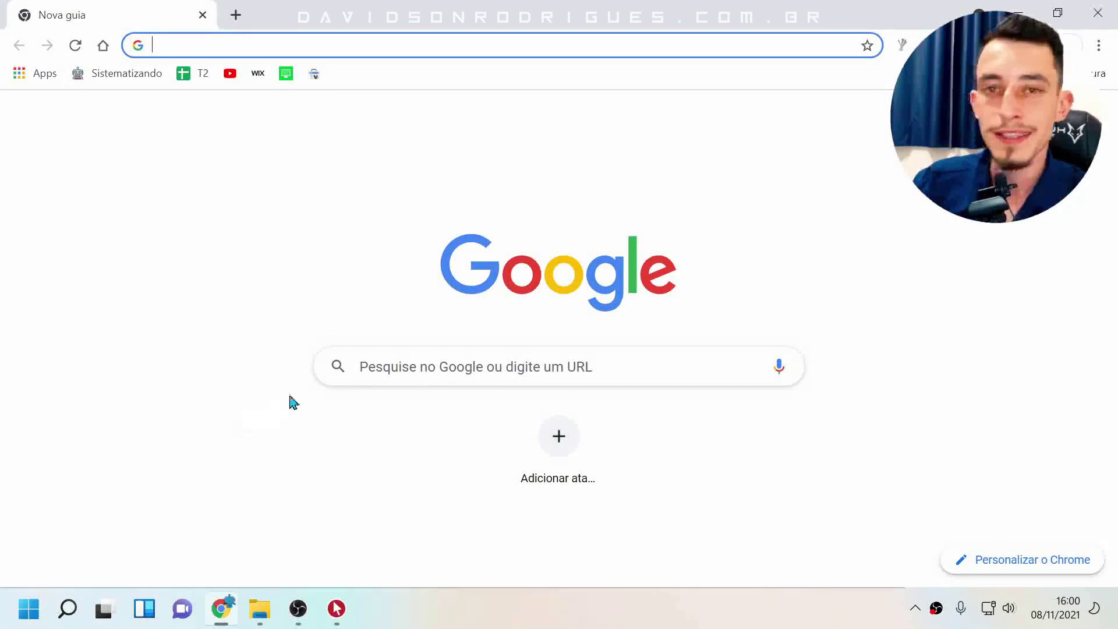
click(1100, 16)
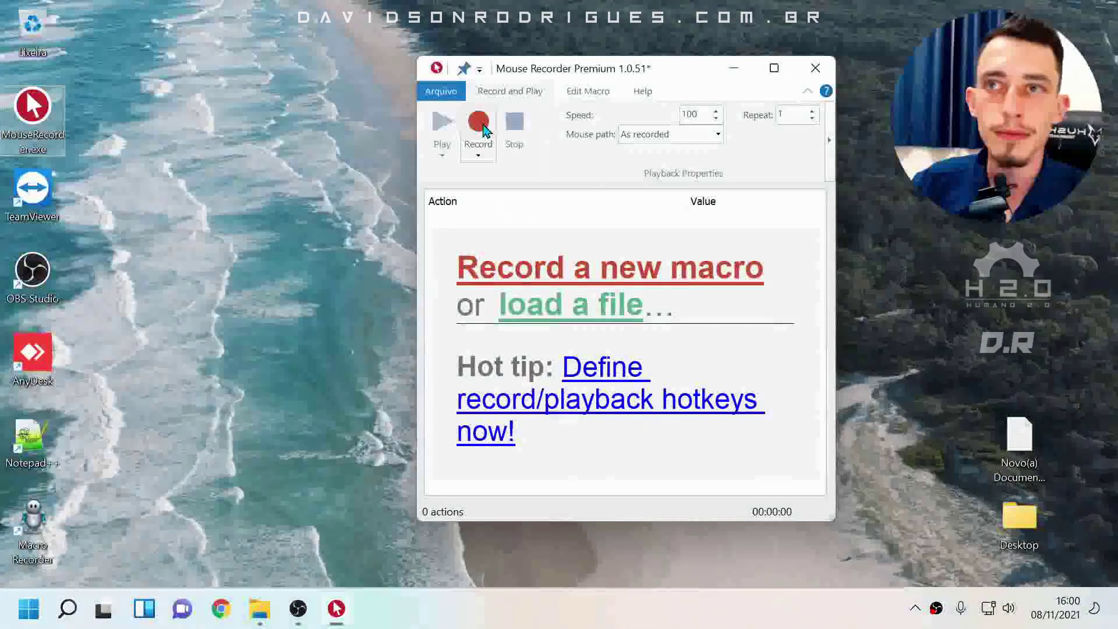
right_click(485, 230)
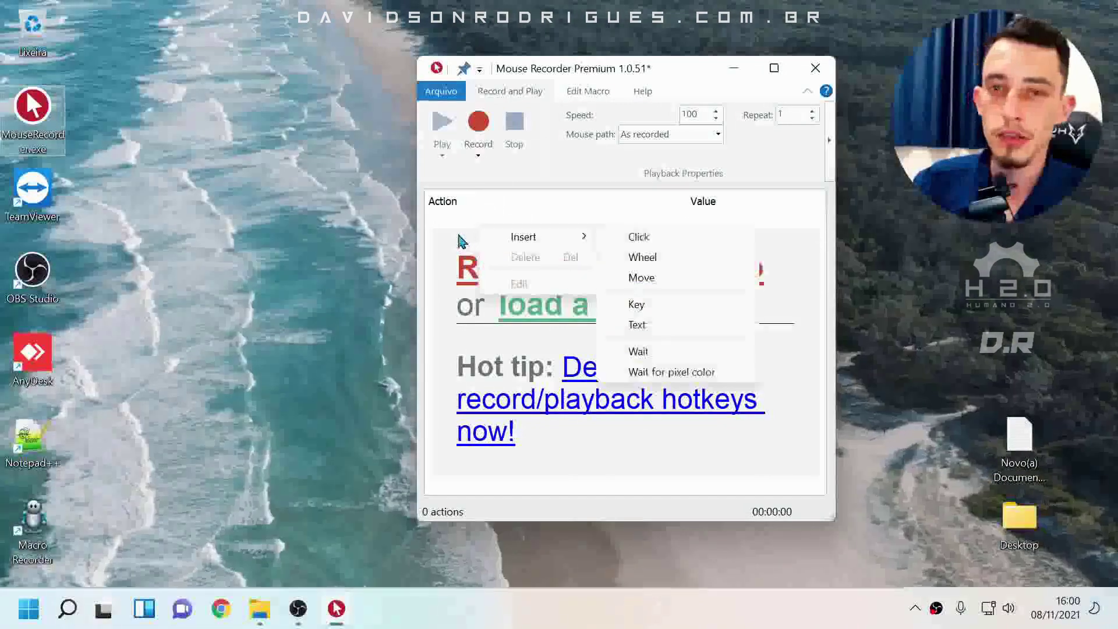
Record a new macro of opening Google Chrome and closing its window, and stop the recording
click(478, 121)
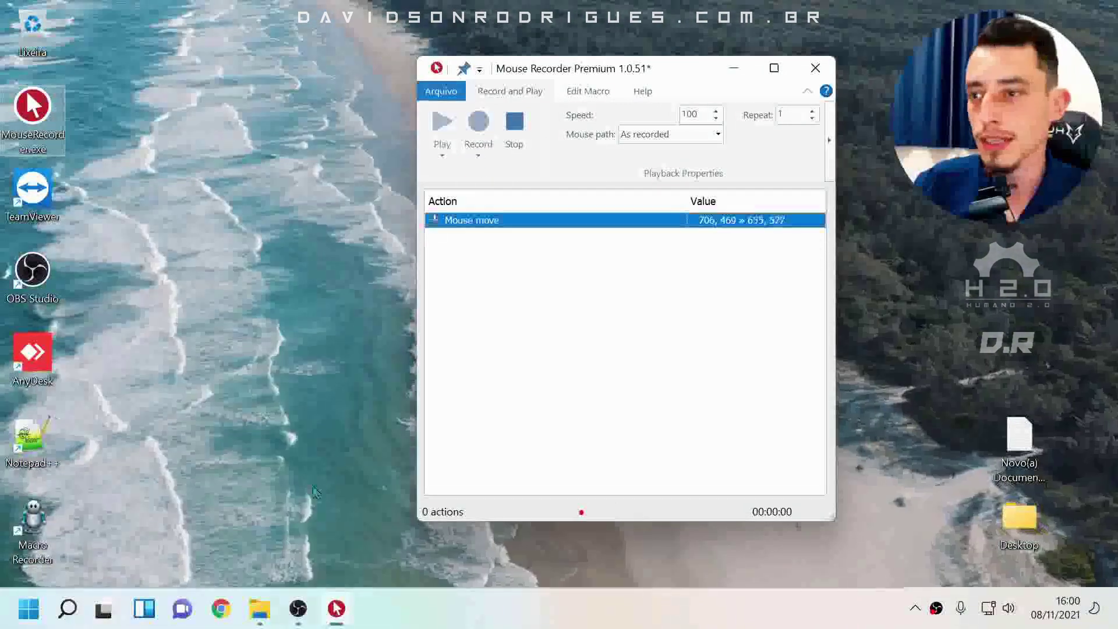
click(222, 609)
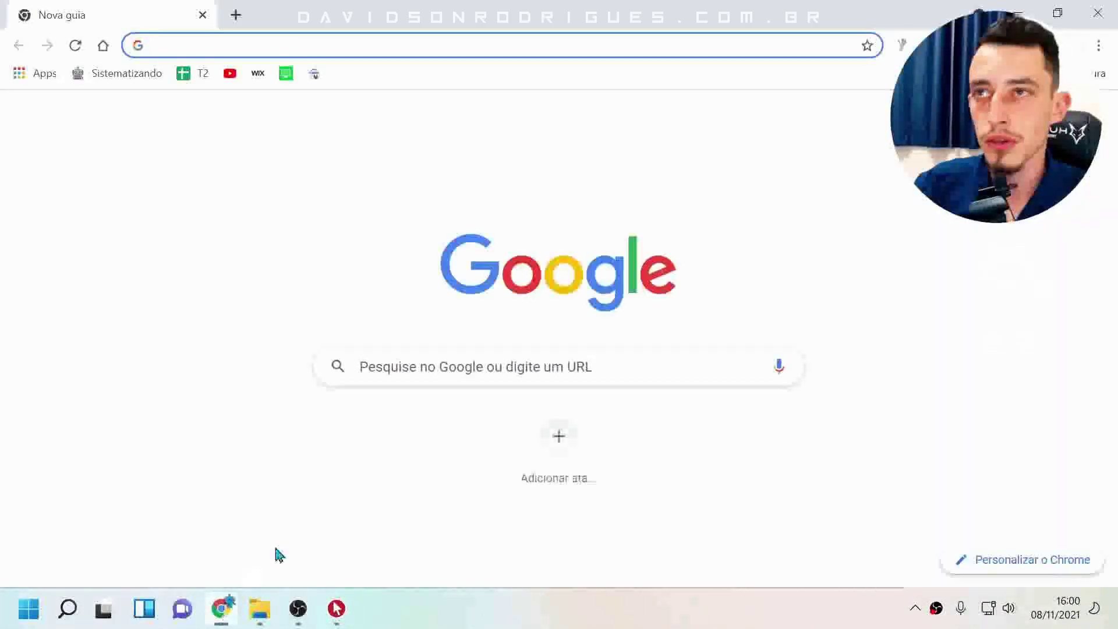
click(1093, 25)
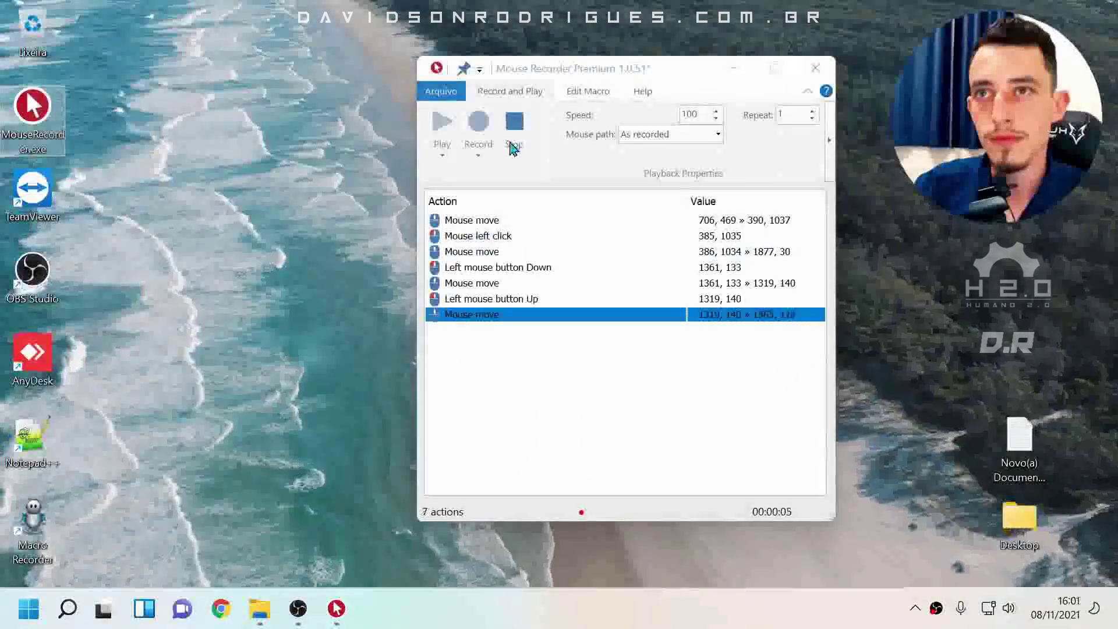
click(515, 142)
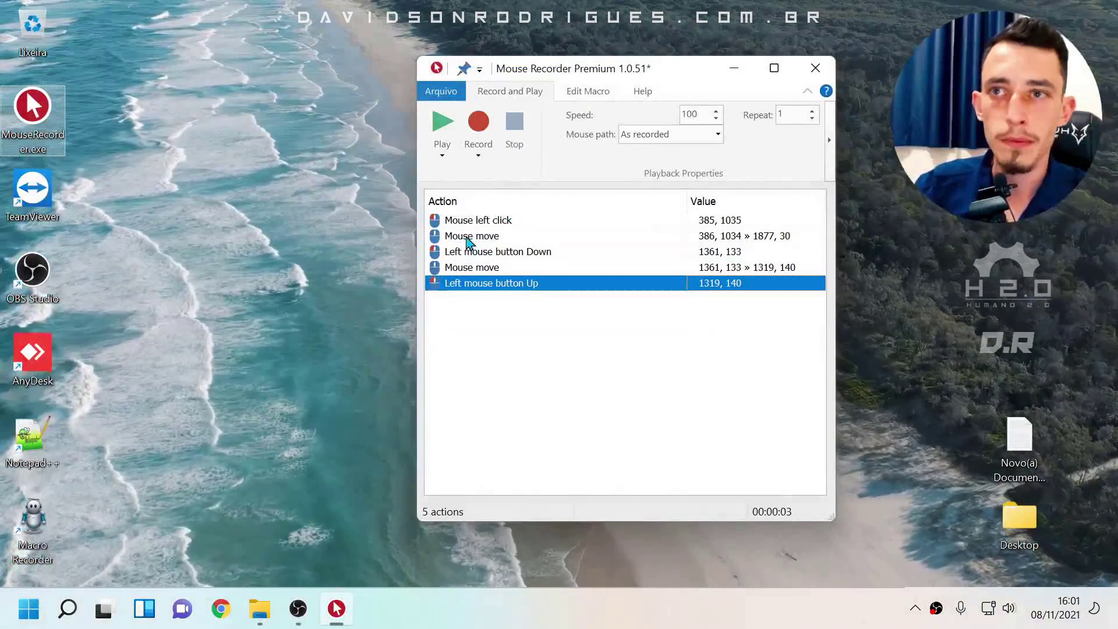
Examine the recorded left click, mouse move, and left button Down and Up actions and their target markers
click(468, 236)
click(463, 221)
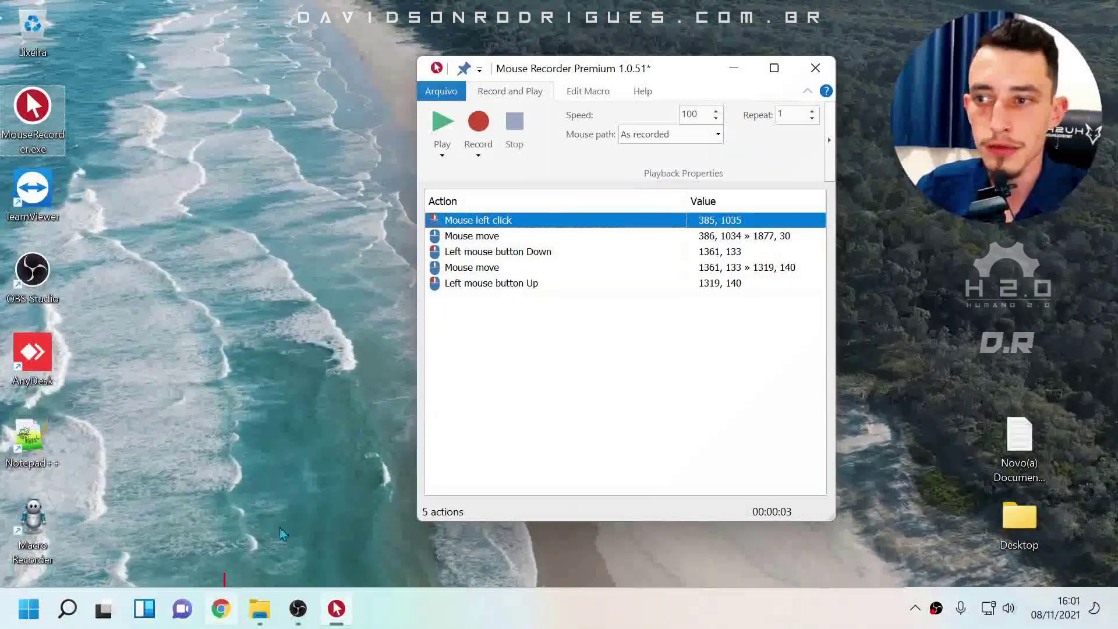
click(487, 252)
click(491, 283)
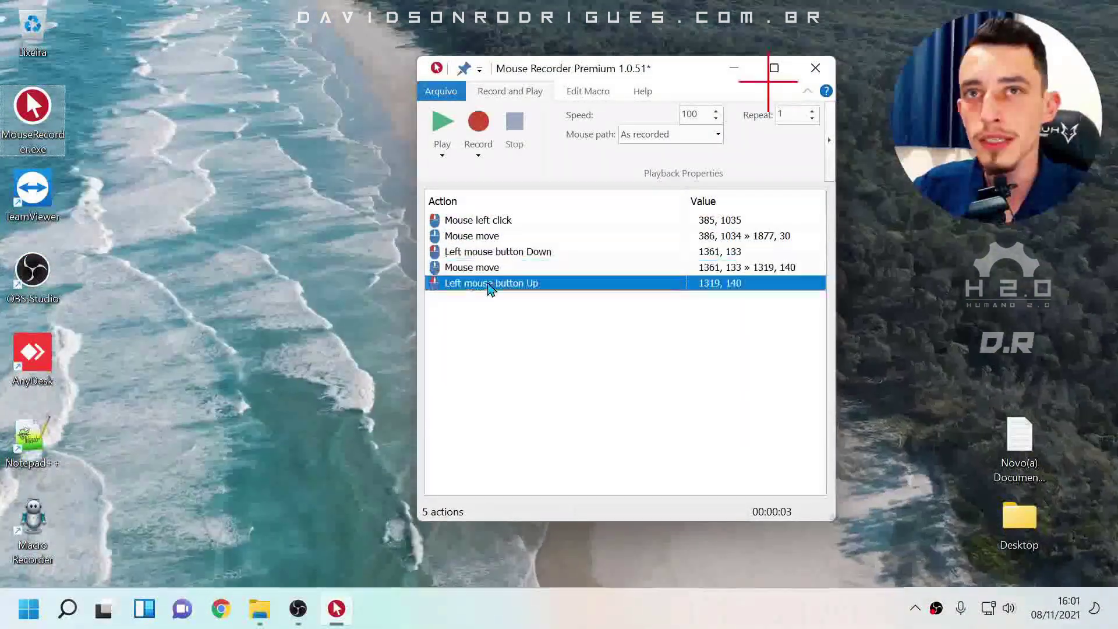
click(706, 320)
click(486, 254)
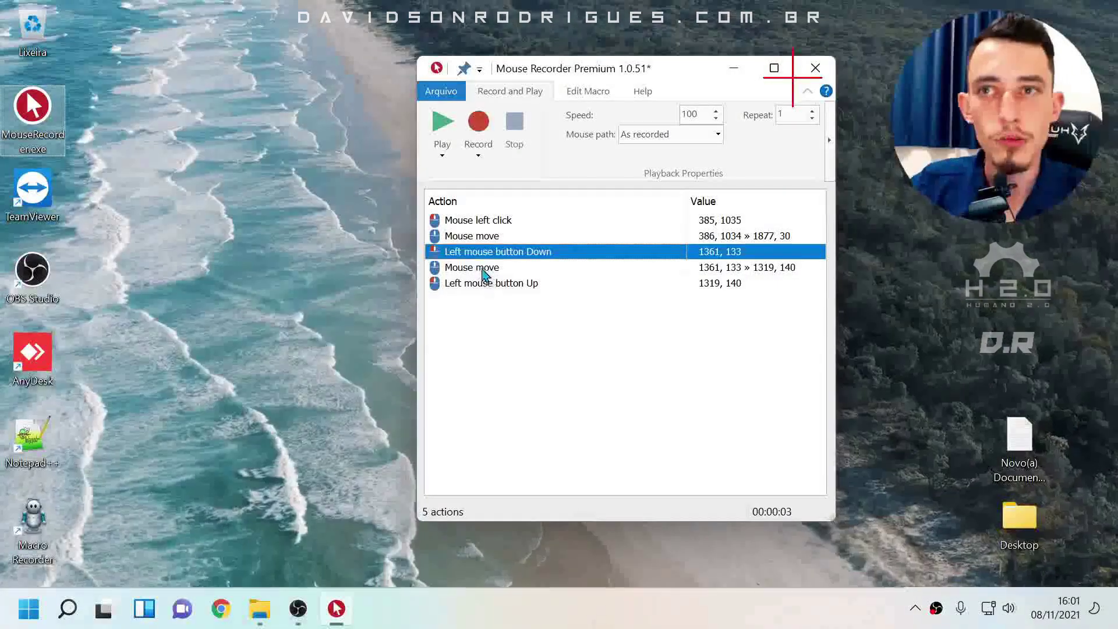
click(490, 284)
click(495, 255)
click(498, 268)
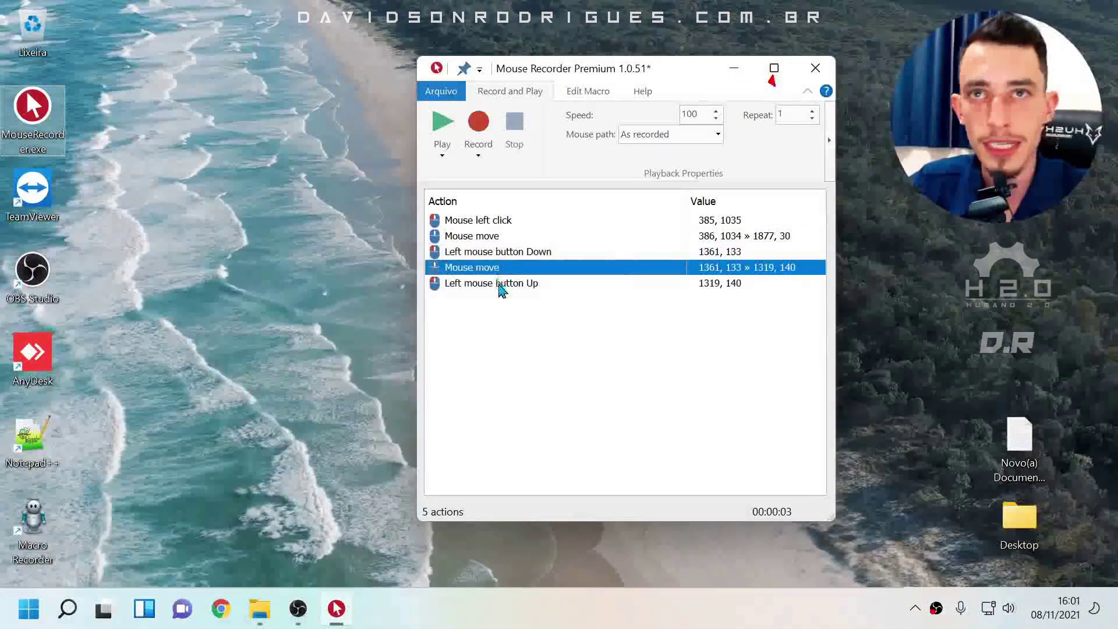
click(492, 284)
click(493, 267)
click(495, 252)
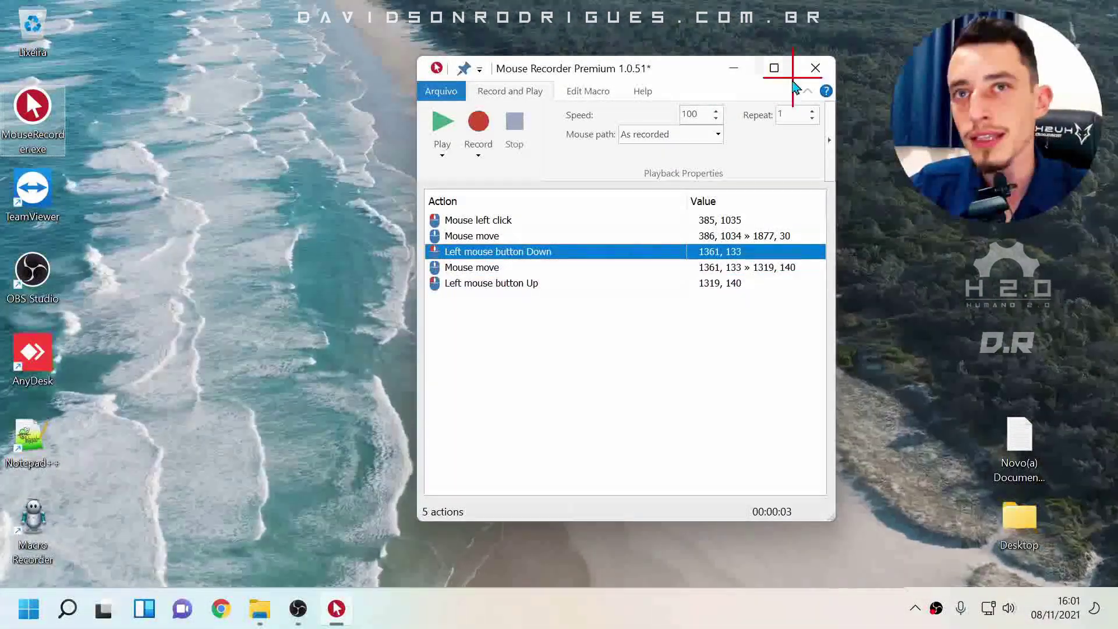
Delete the final button Down, move and button Up actions, and clear the remaining actions from the macro
click(718, 283)
shift+click(718, 251)
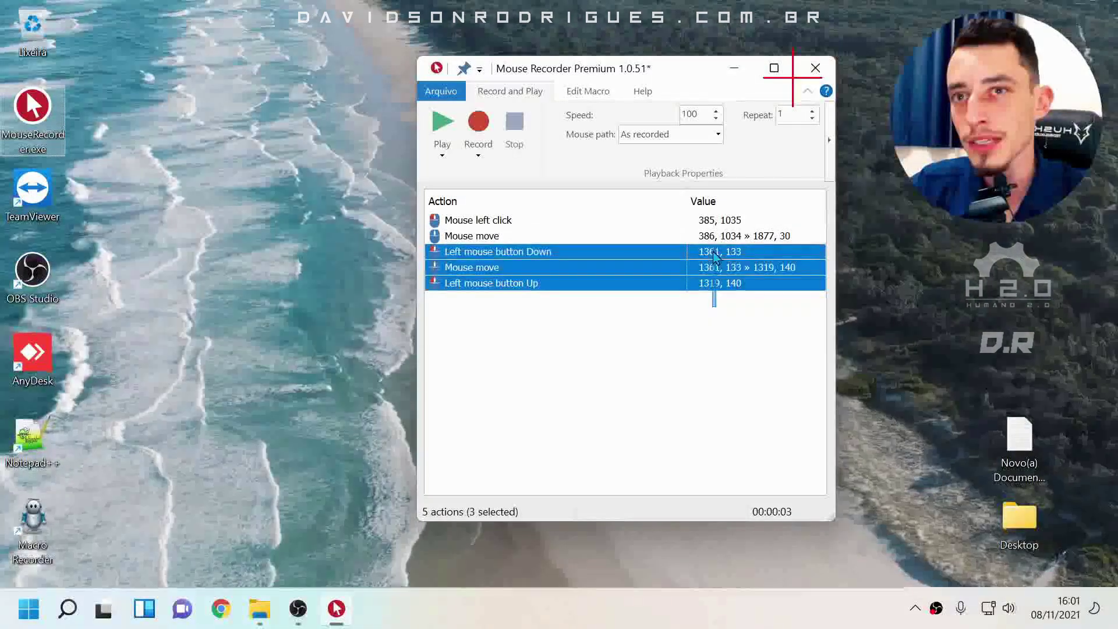
key(Delete)
drag(697, 292, 766, 169)
key(Delete)
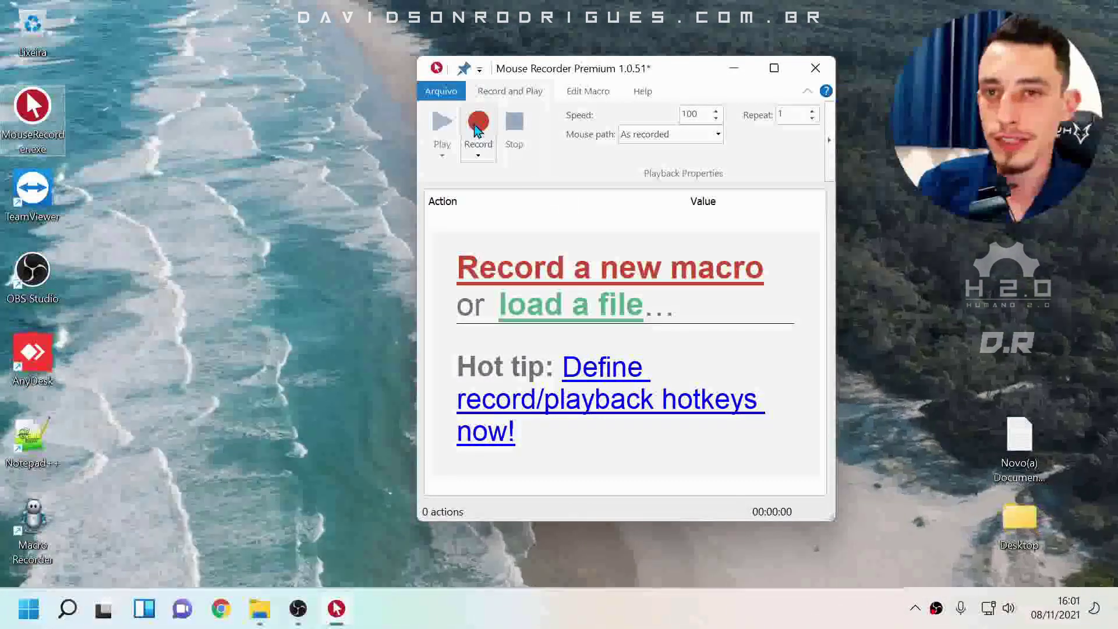
Record the macro again by opening Google Chrome, pausing briefly and closing its window, and stop the recording
click(477, 124)
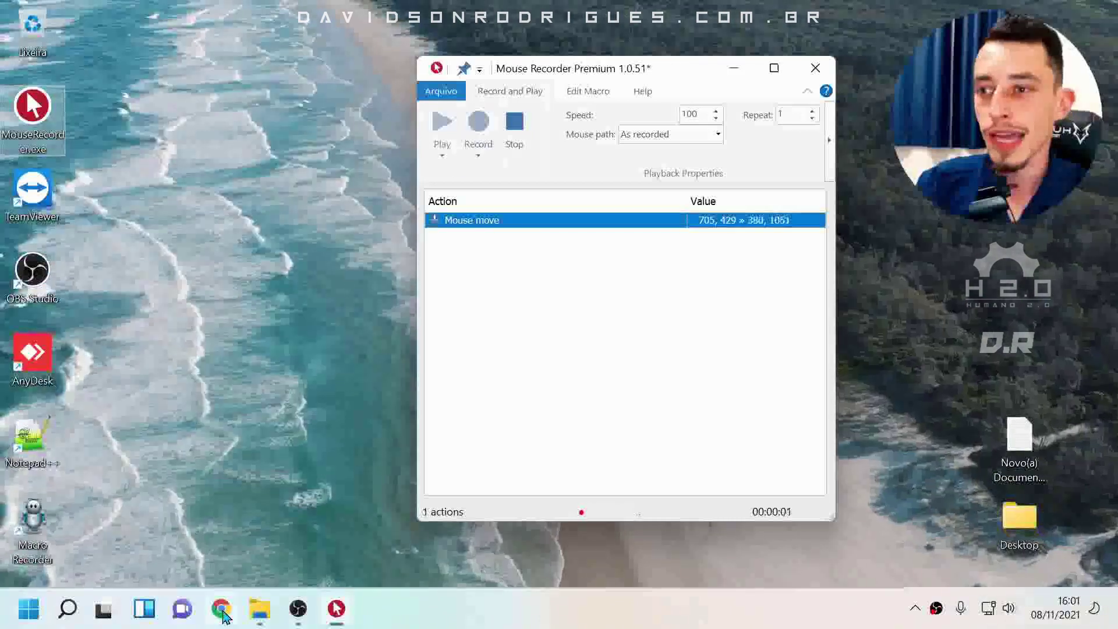
click(225, 614)
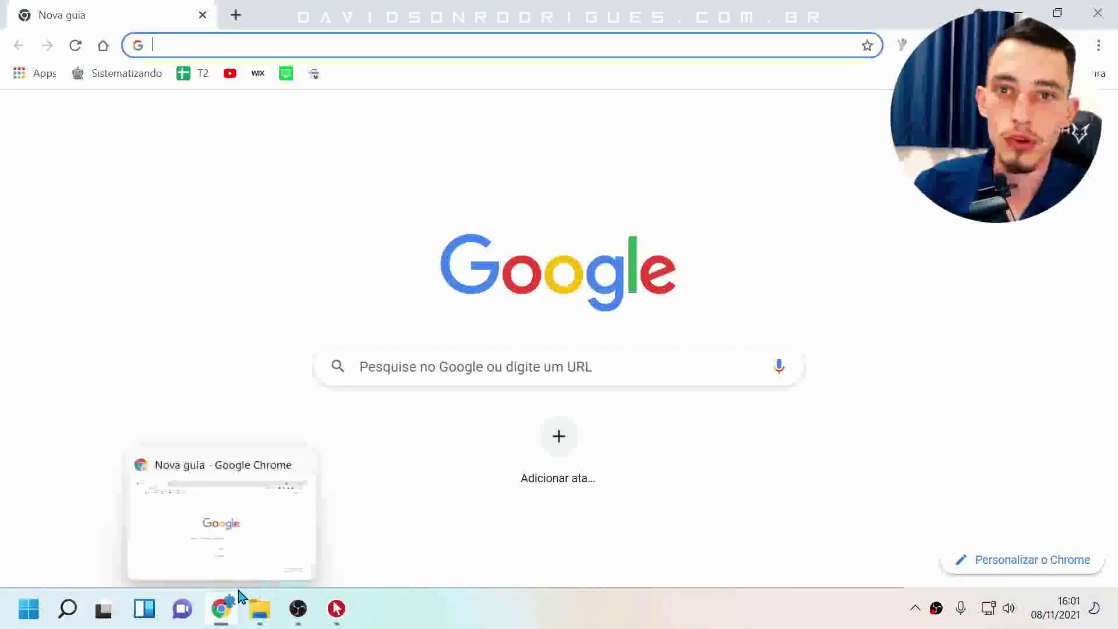
click(1097, 13)
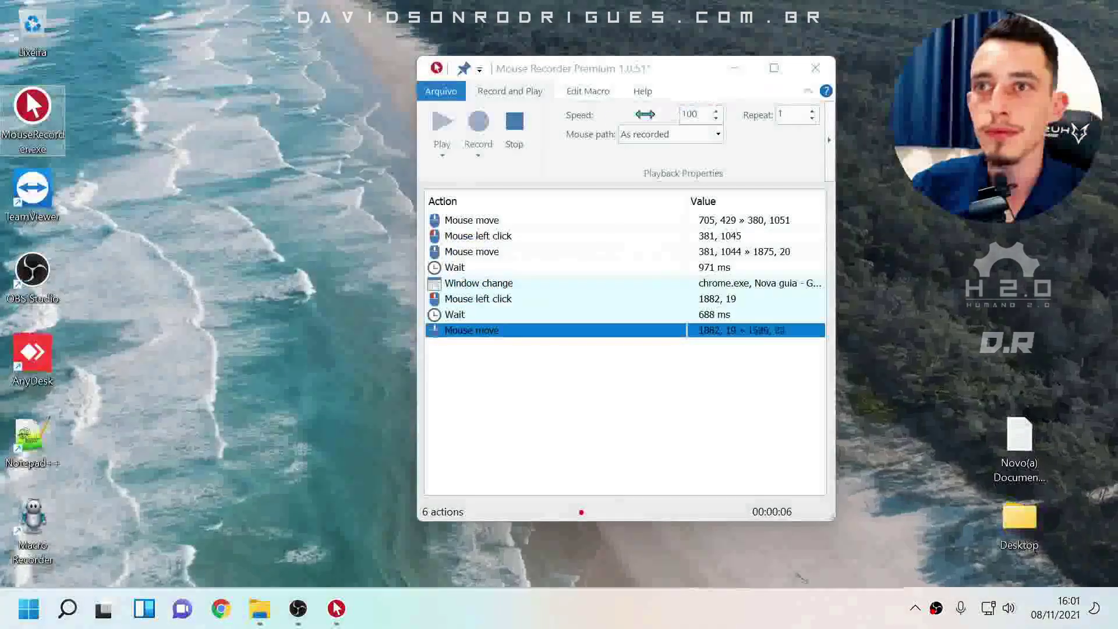
click(514, 139)
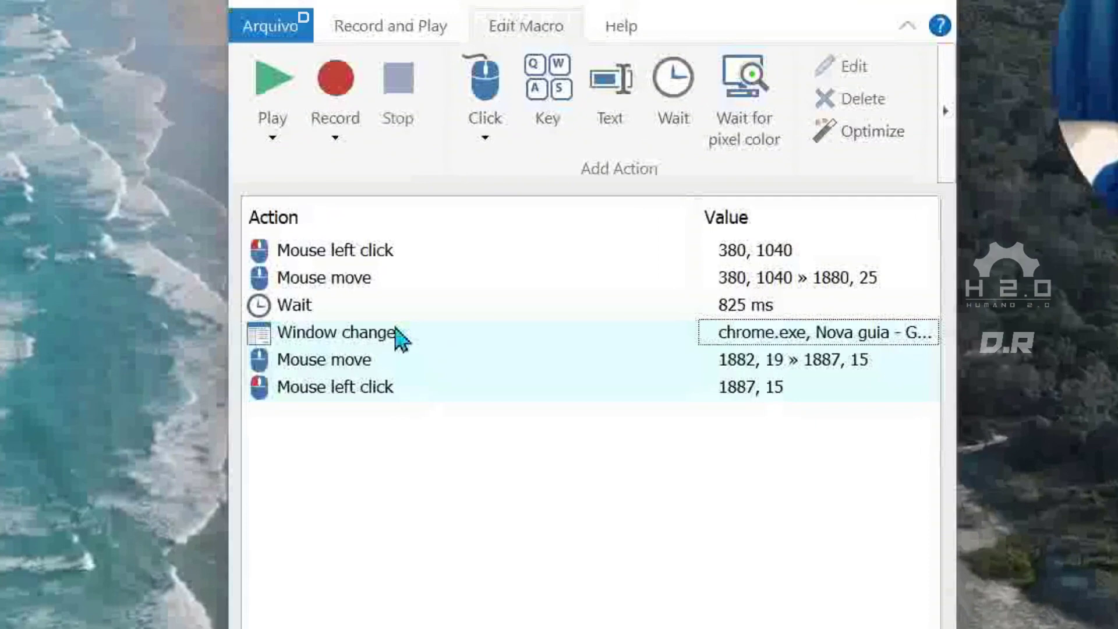
Examine each recorded action, including the left clicks, mouse moves, Wait and Window change, and their screen positions
click(503, 269)
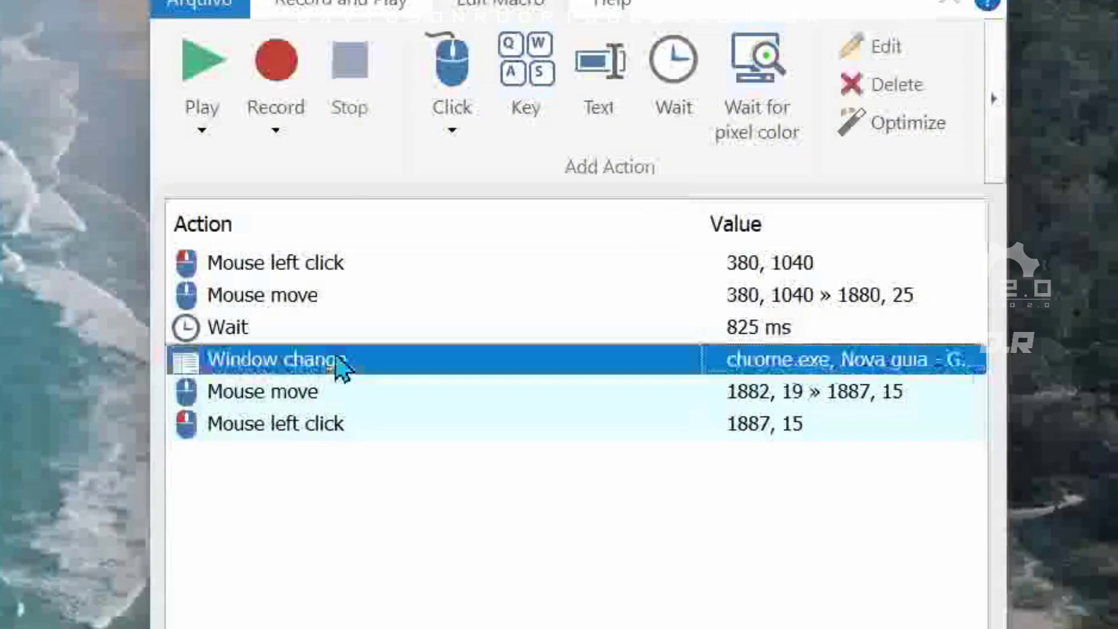
click(277, 394)
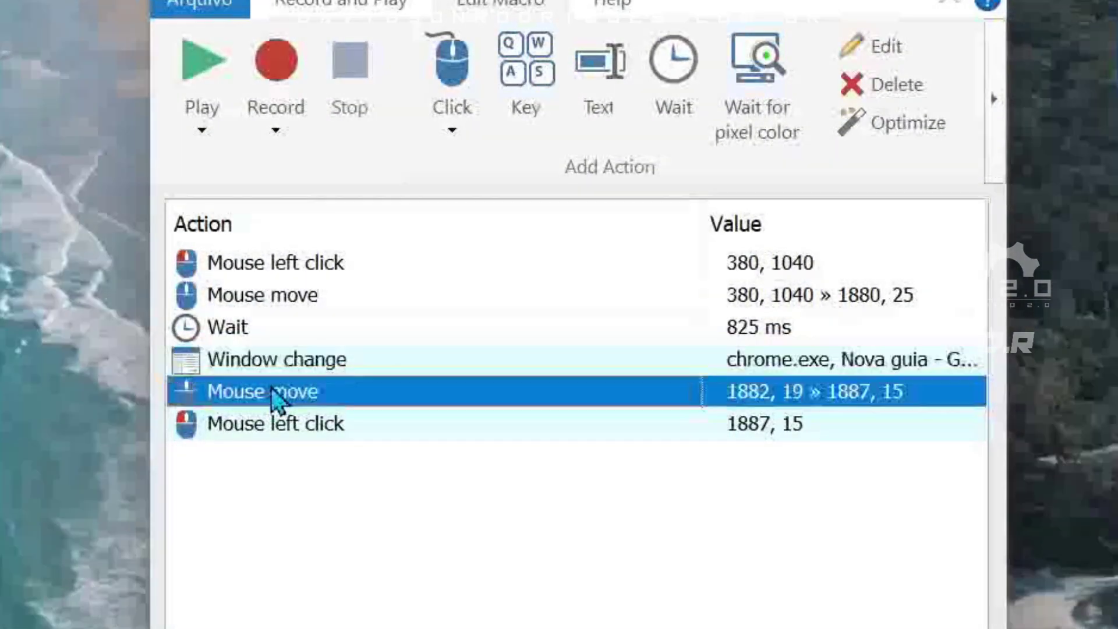
click(254, 326)
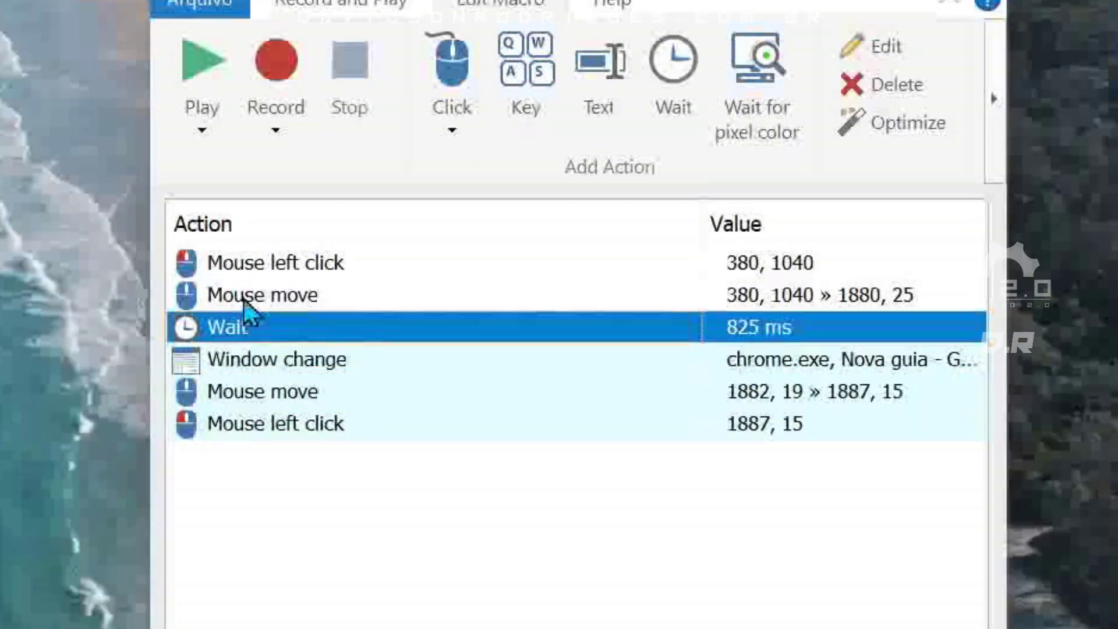
click(288, 265)
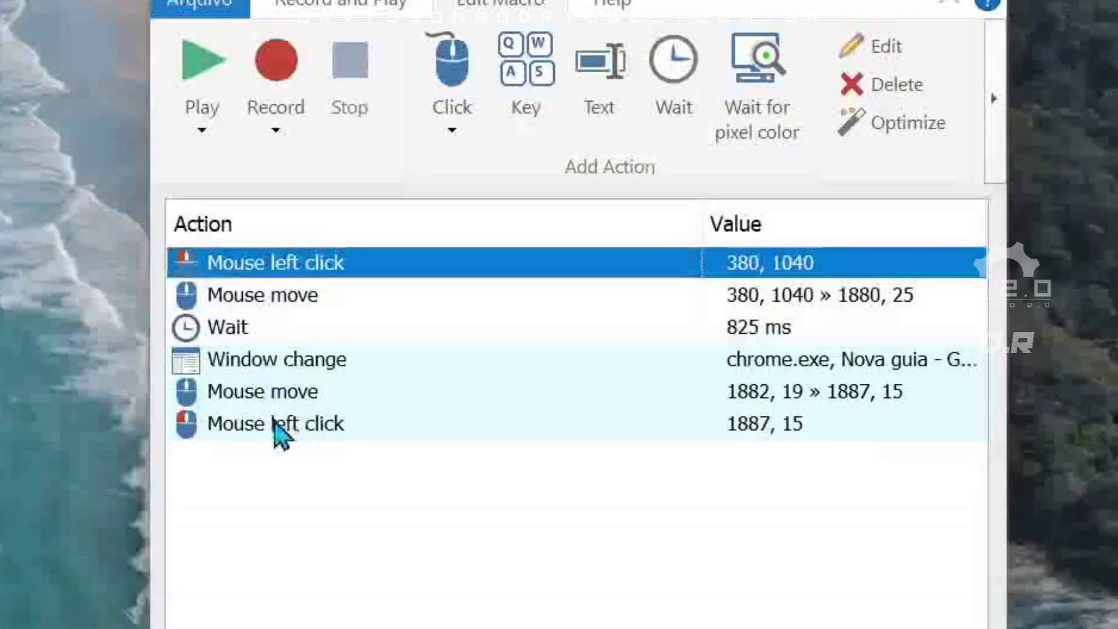
click(265, 295)
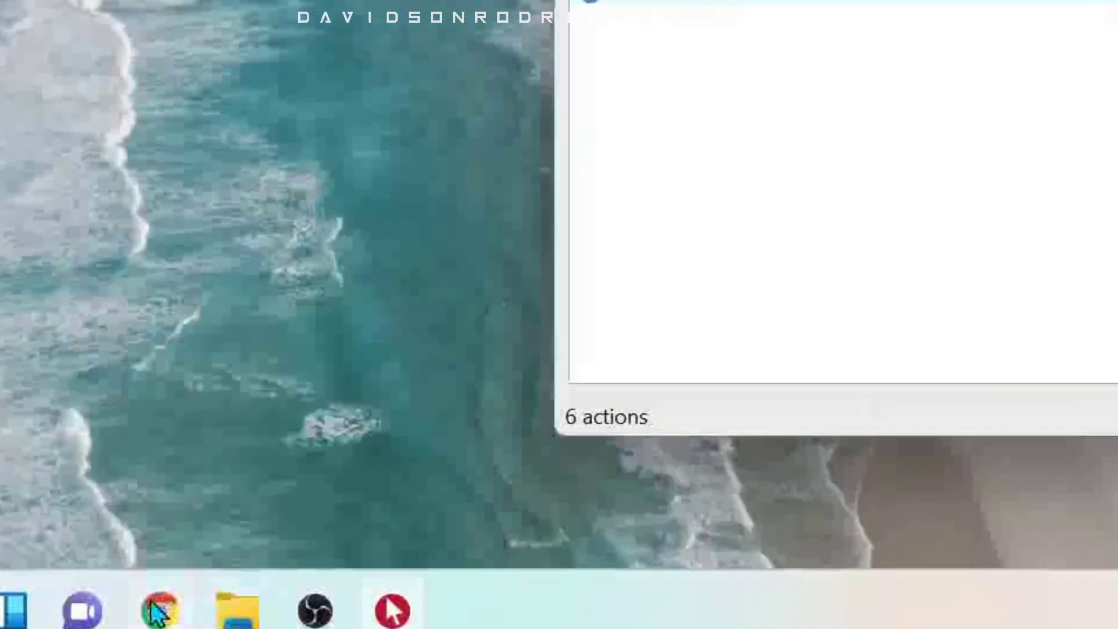
click(262, 236)
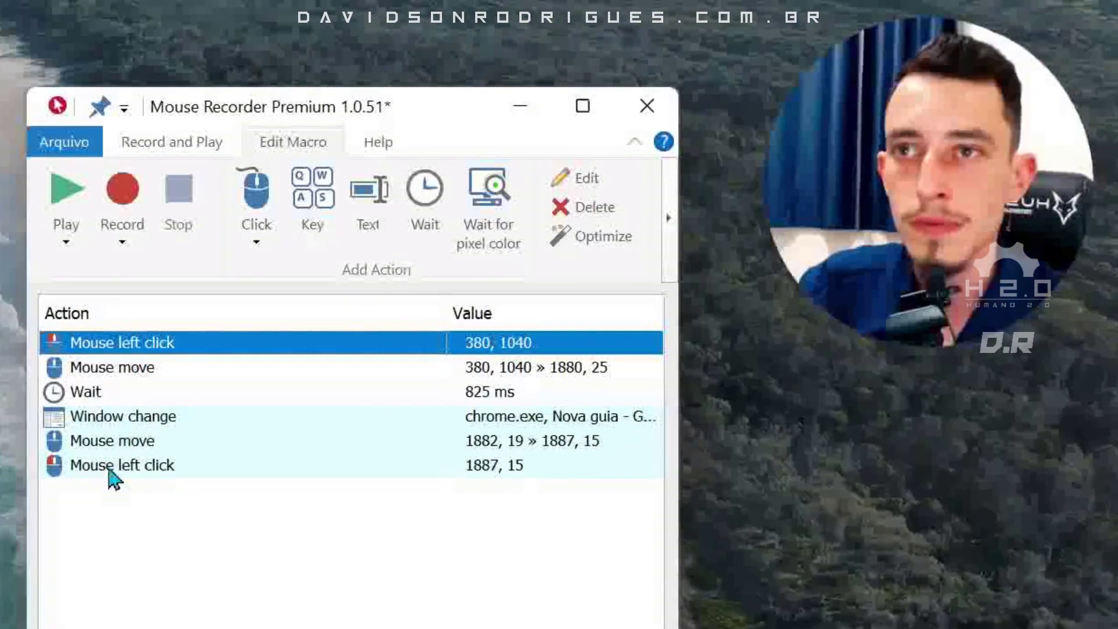
click(111, 468)
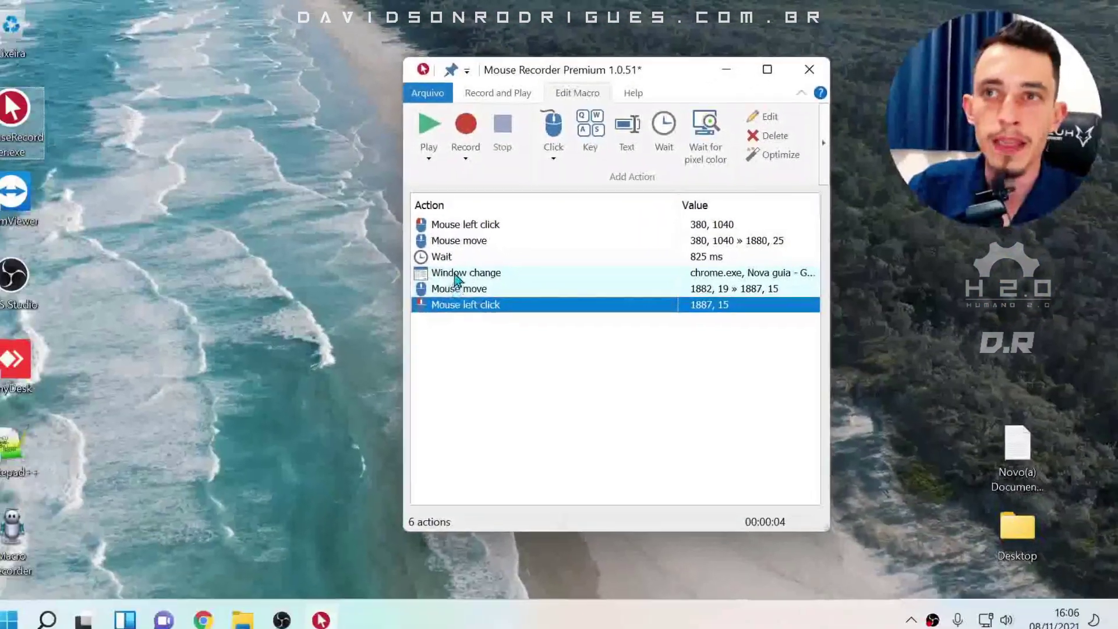
click(111, 418)
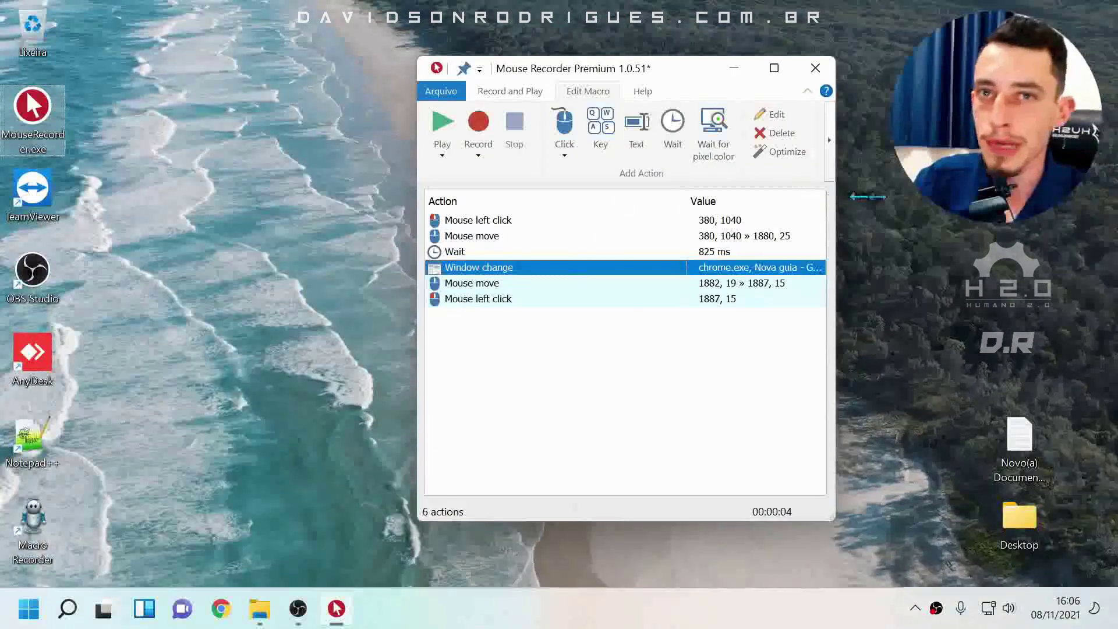
Widen the macro window, open the Window change action for editing, and examine its window title parameter
drag(835, 216, 1057, 216)
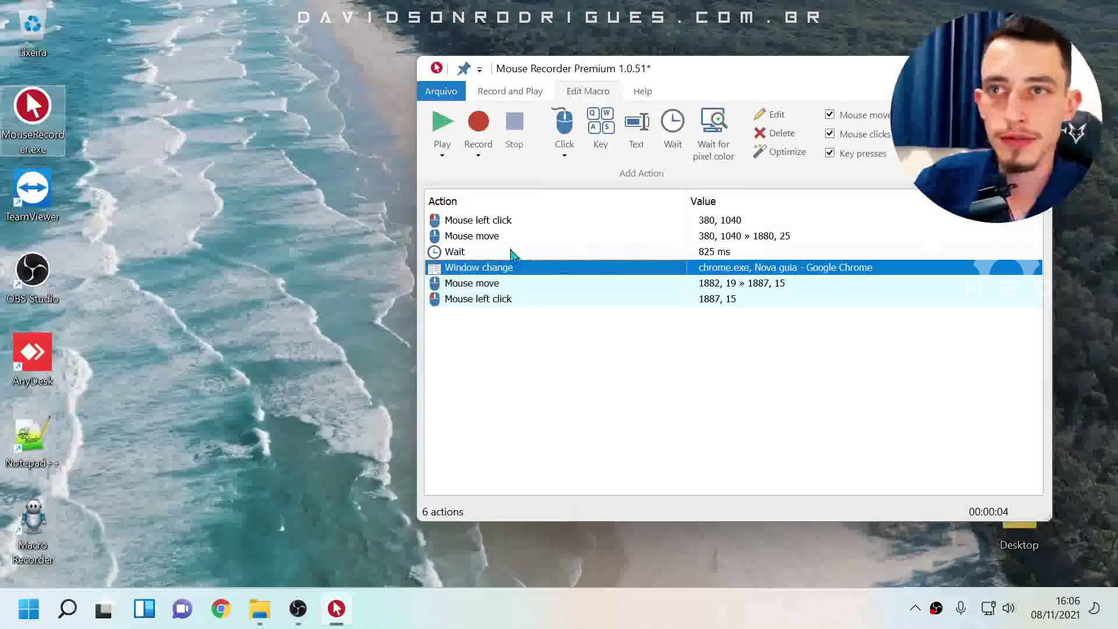
double_click(460, 269)
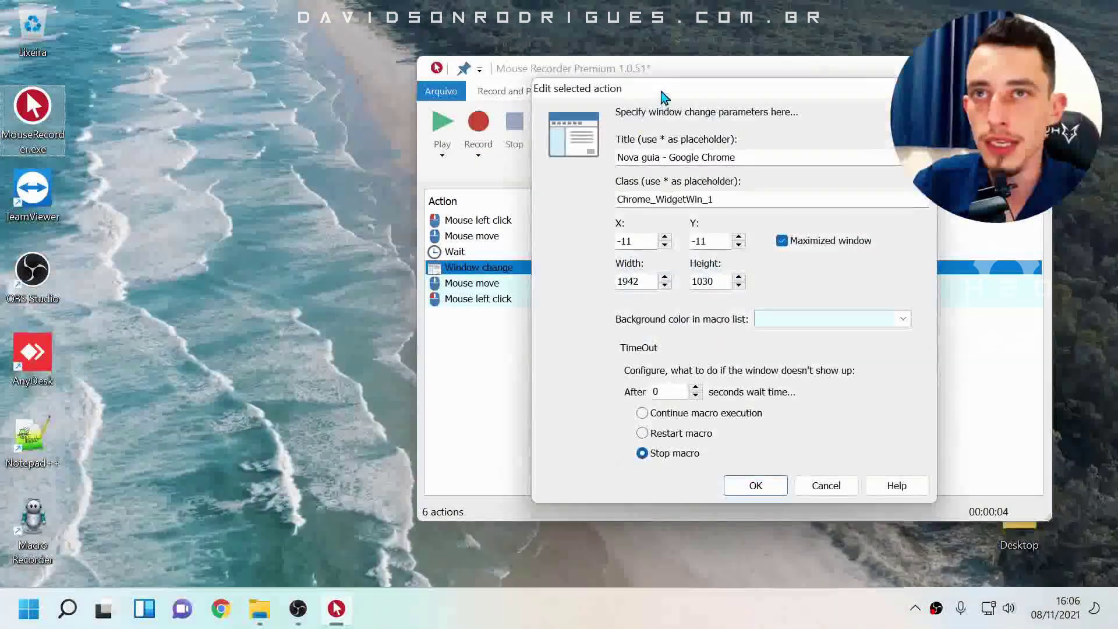
drag(661, 92, 266, 114)
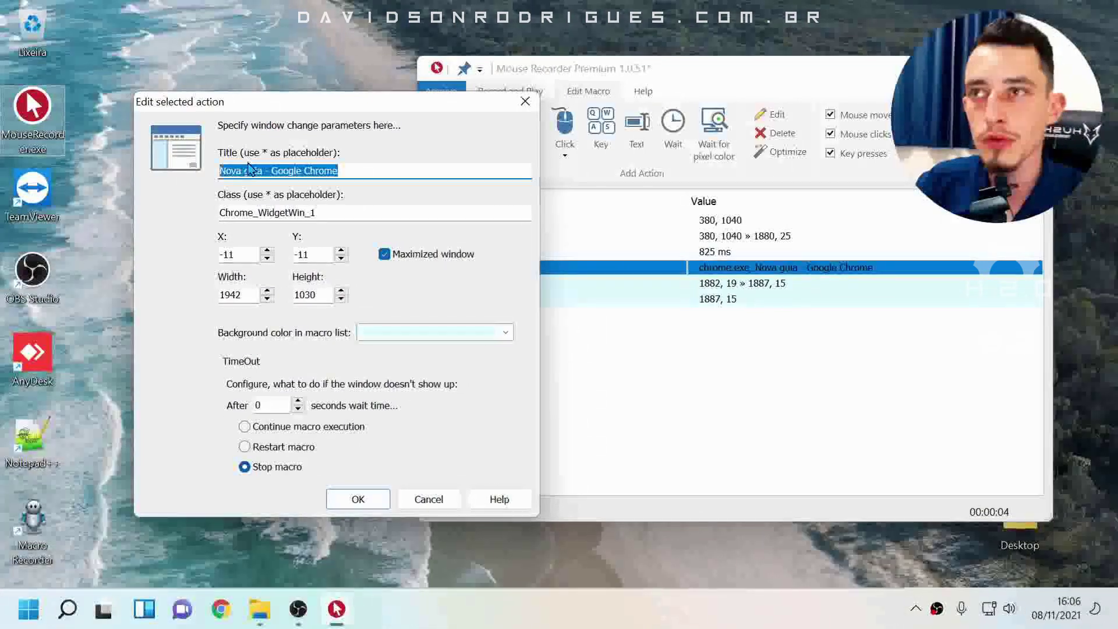
drag(266, 170, 339, 170)
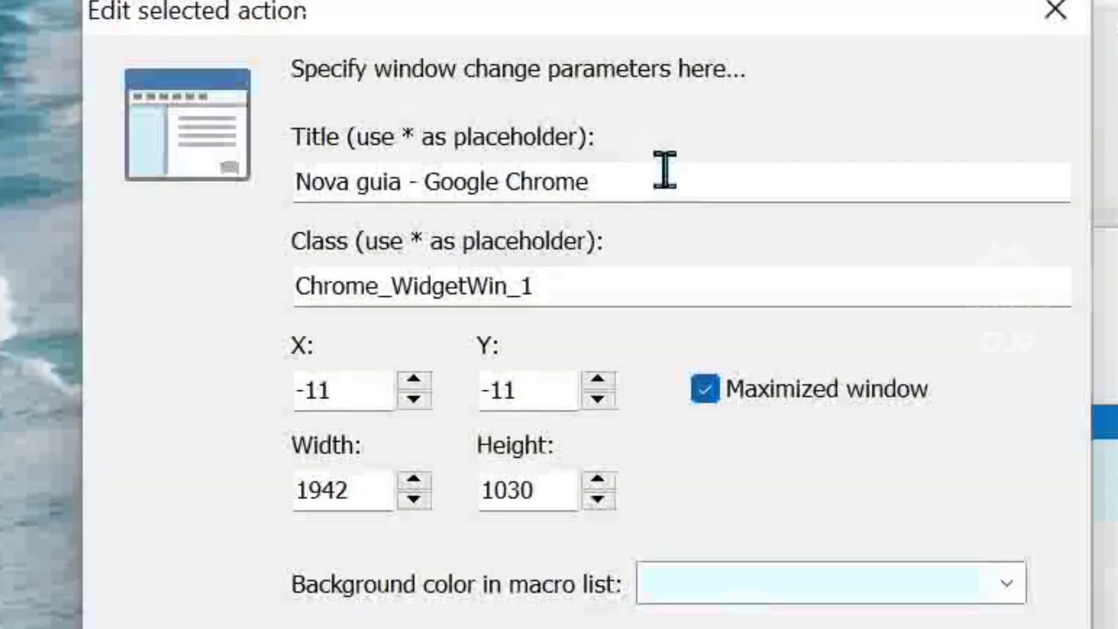
Close the Window change editor and delete the Window change action from the macro
key(Return)
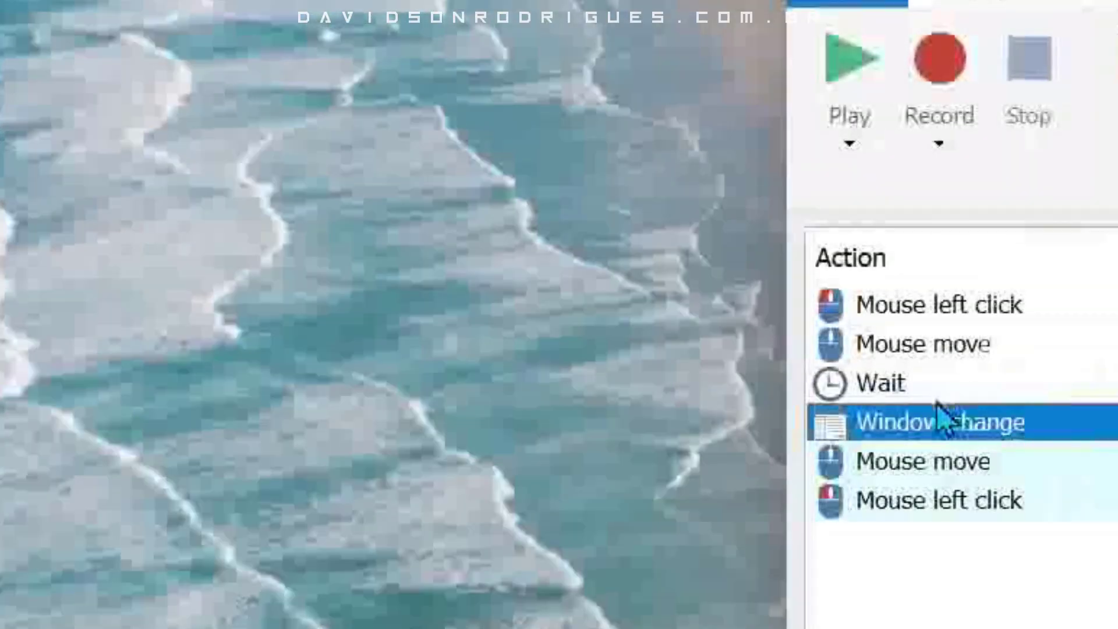
click(926, 389)
click(933, 421)
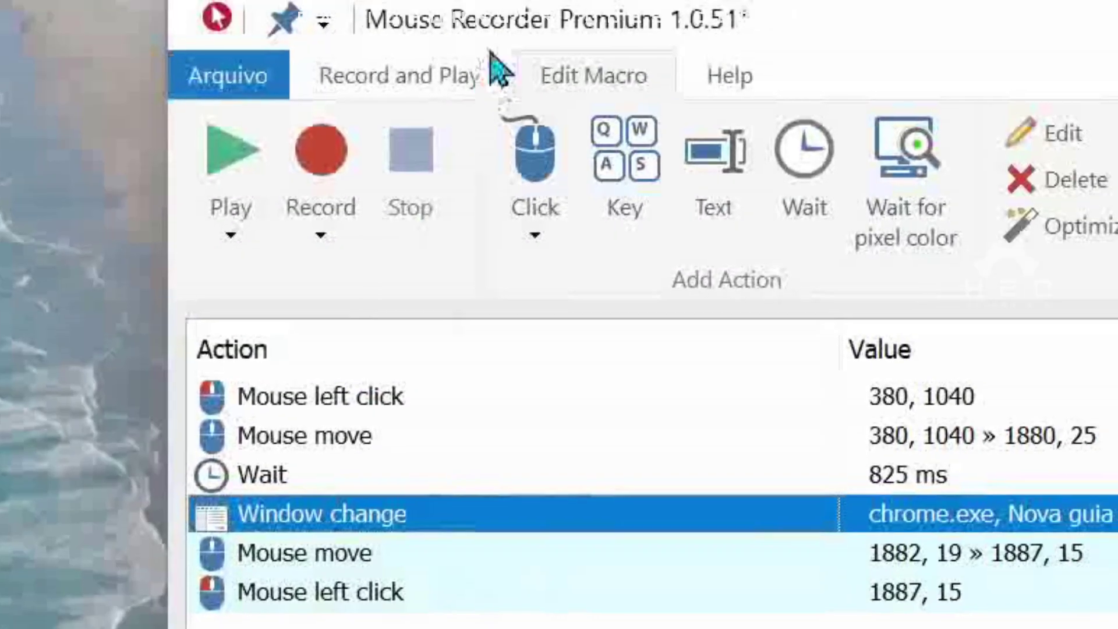
key(Delete)
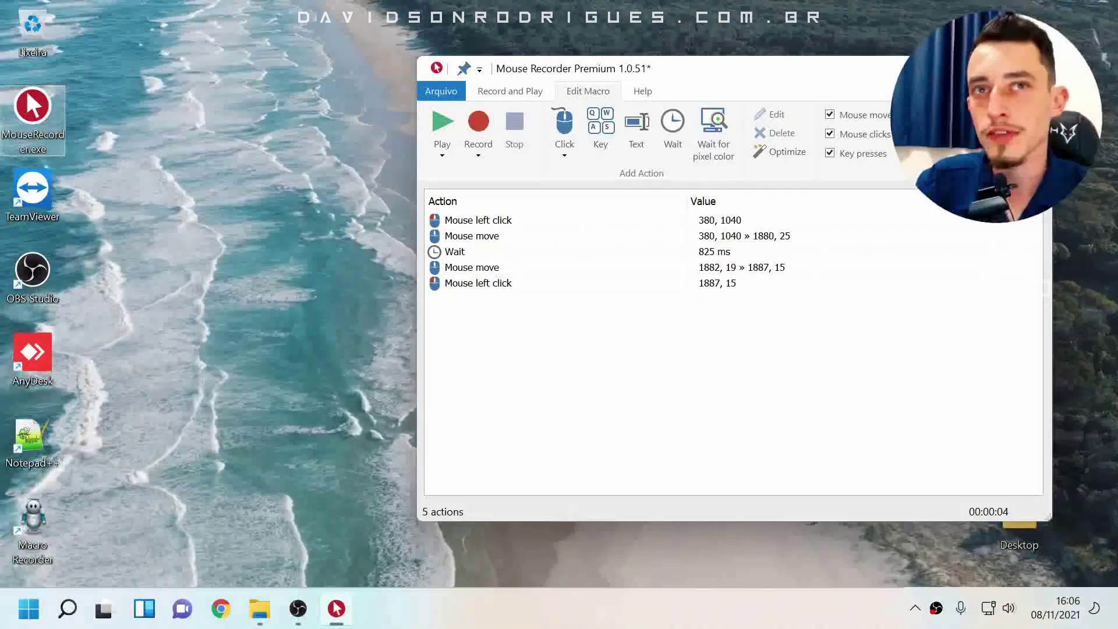
Hide the Wait and Mouse move actions from the macro list and check the screen positions of both left clicks
key(Delete)
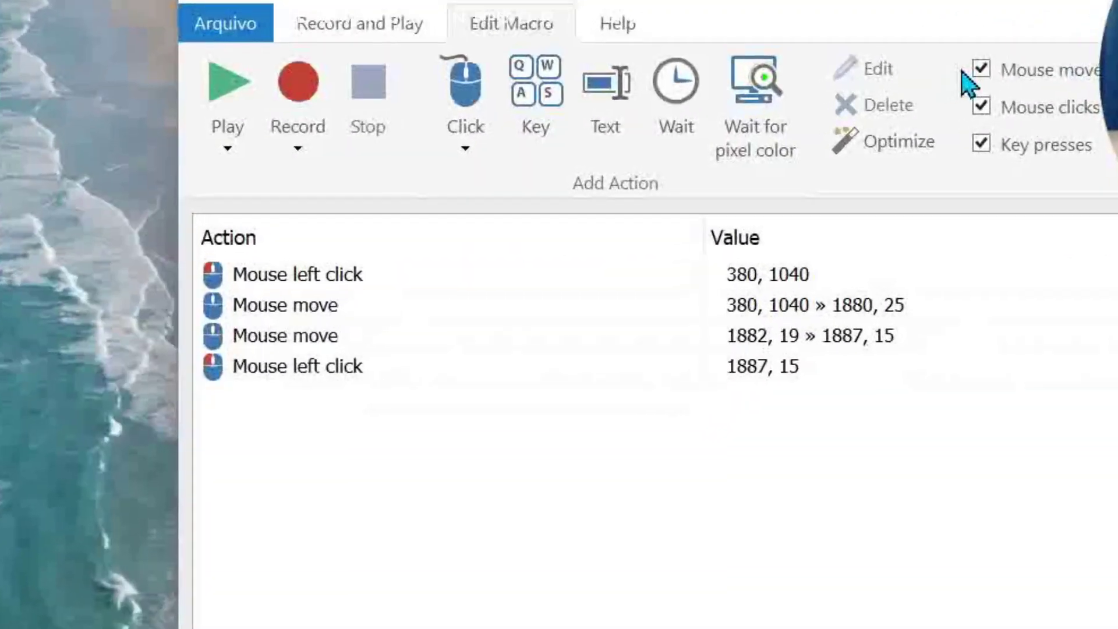
click(854, 107)
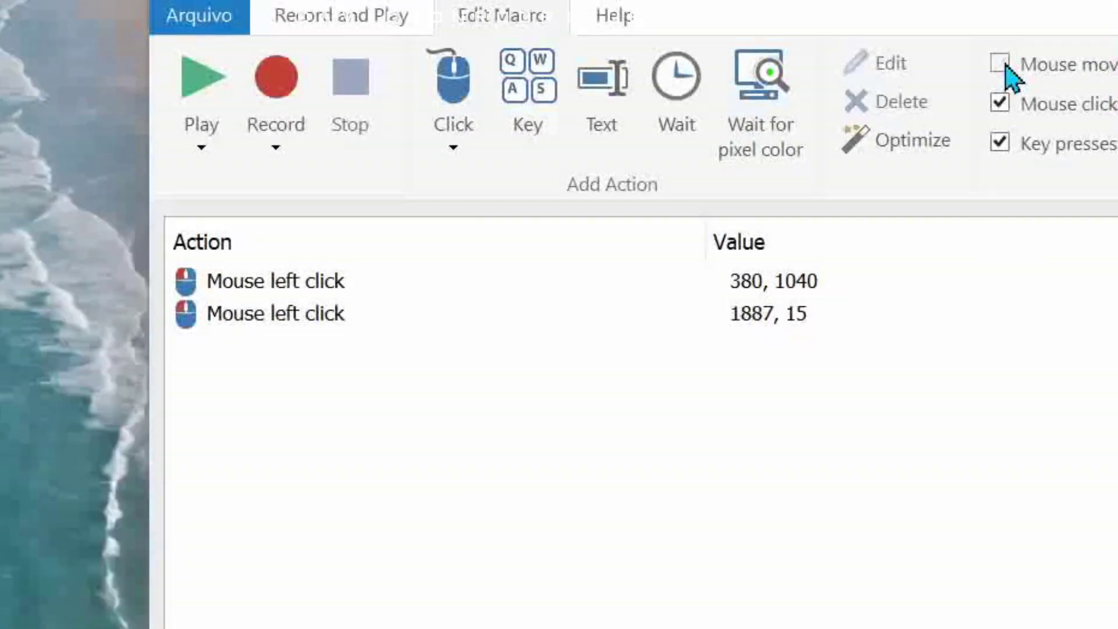
click(262, 281)
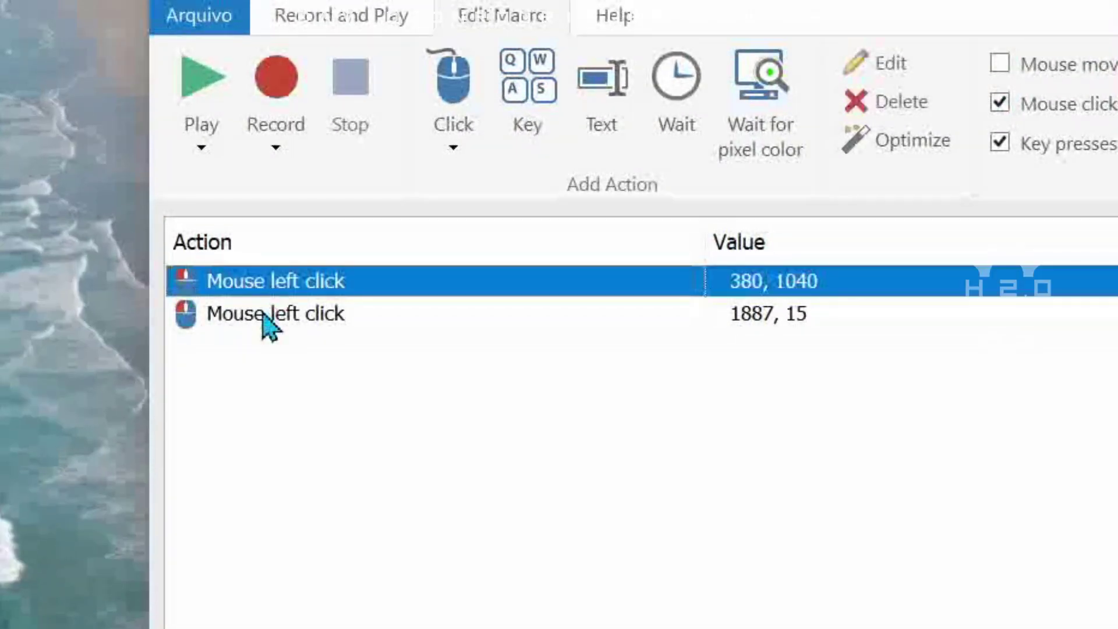
click(272, 314)
click(268, 284)
click(271, 313)
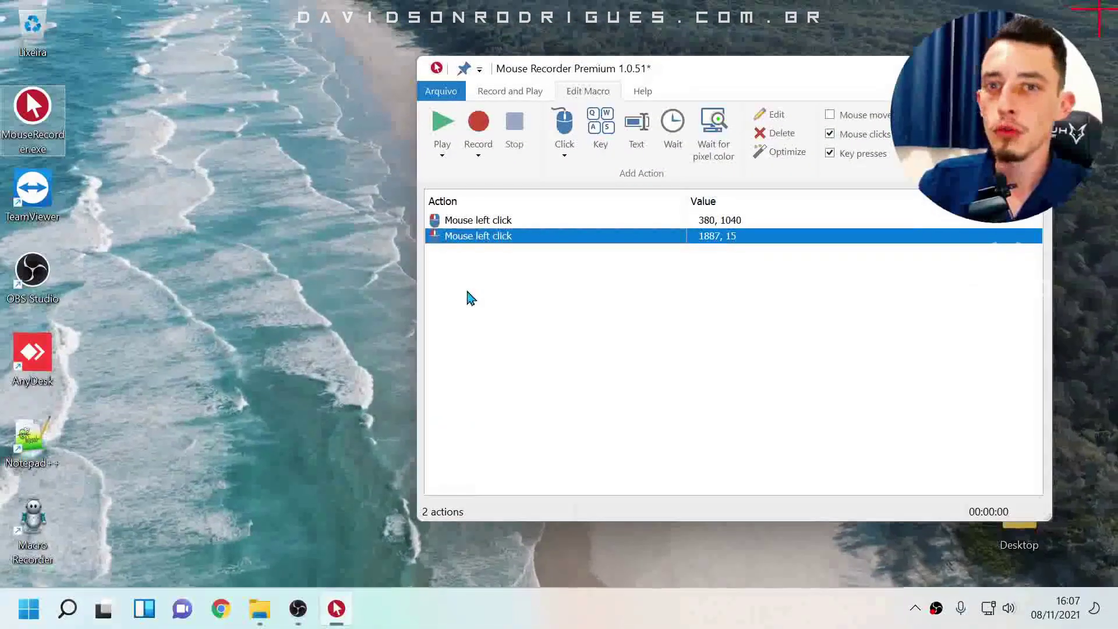
click(469, 220)
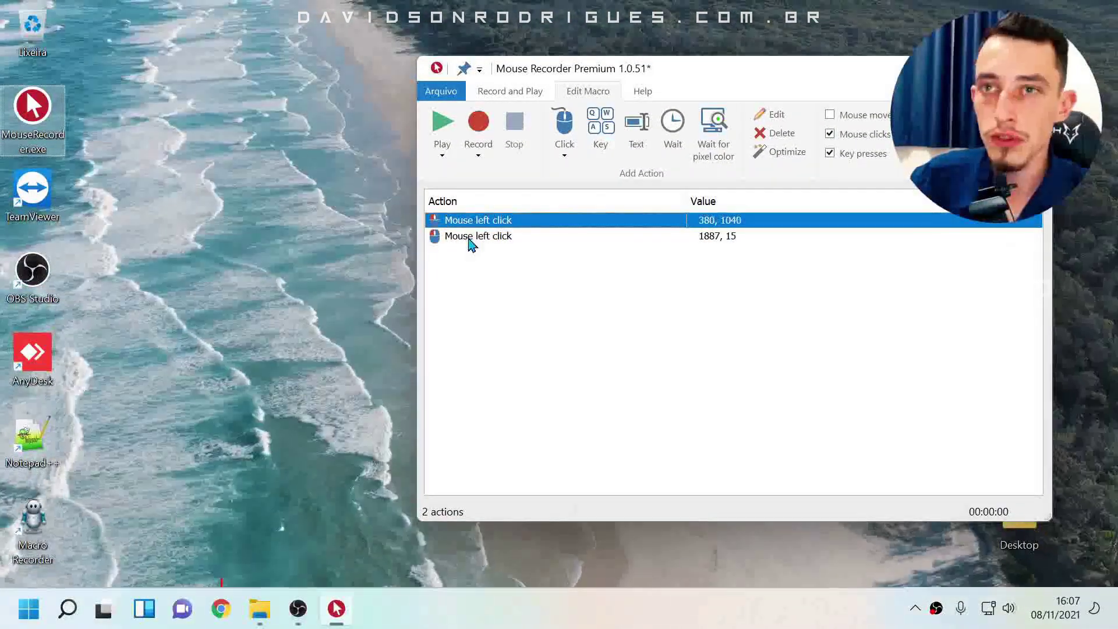
Insert a Wait for pixel color action between the left clicks, sampling the red of Chrome's address-bar Google logo at 231, 72
click(711, 137)
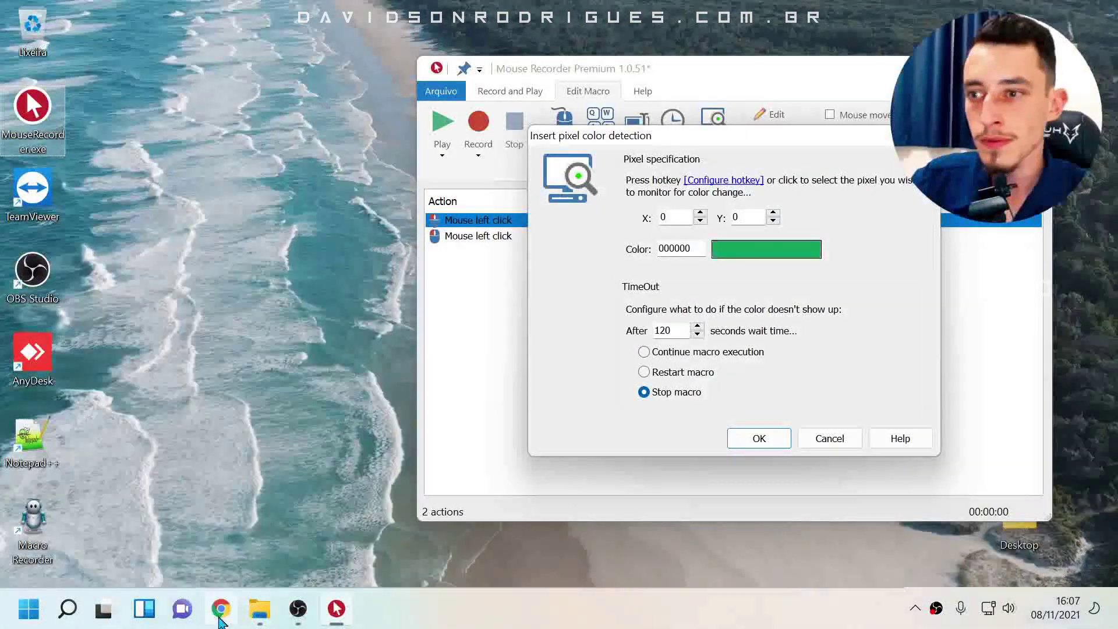
click(218, 615)
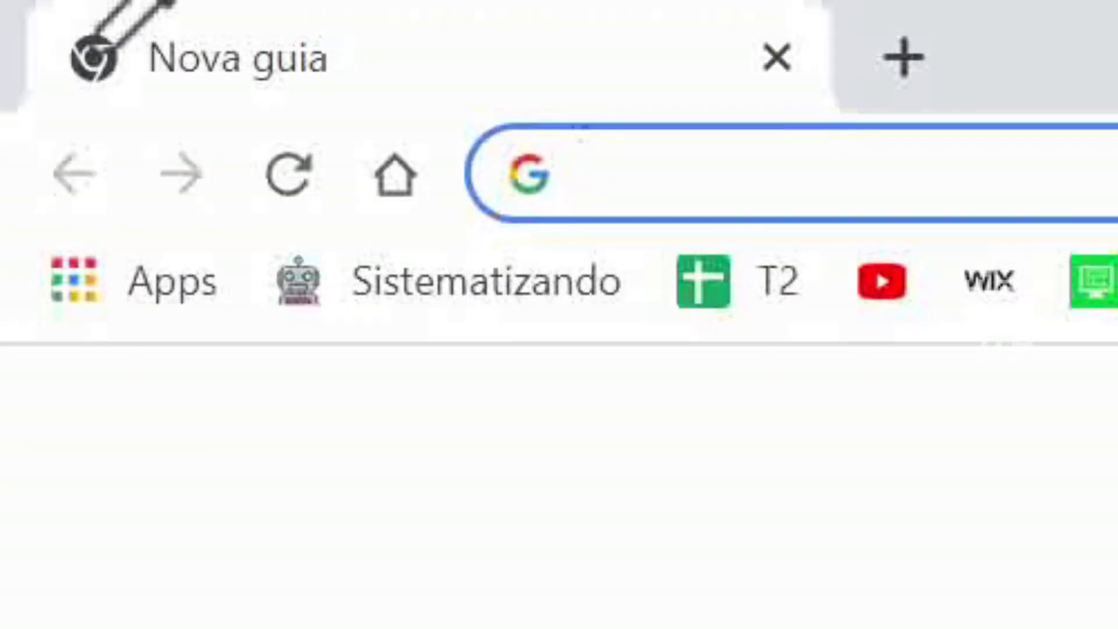
click(93, 58)
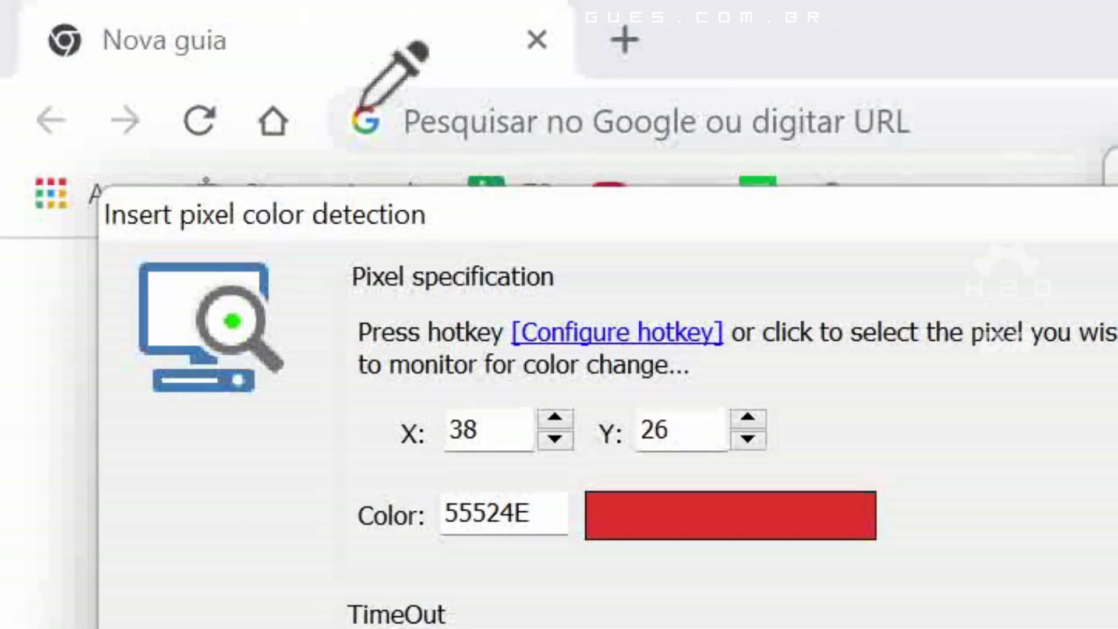
click(360, 108)
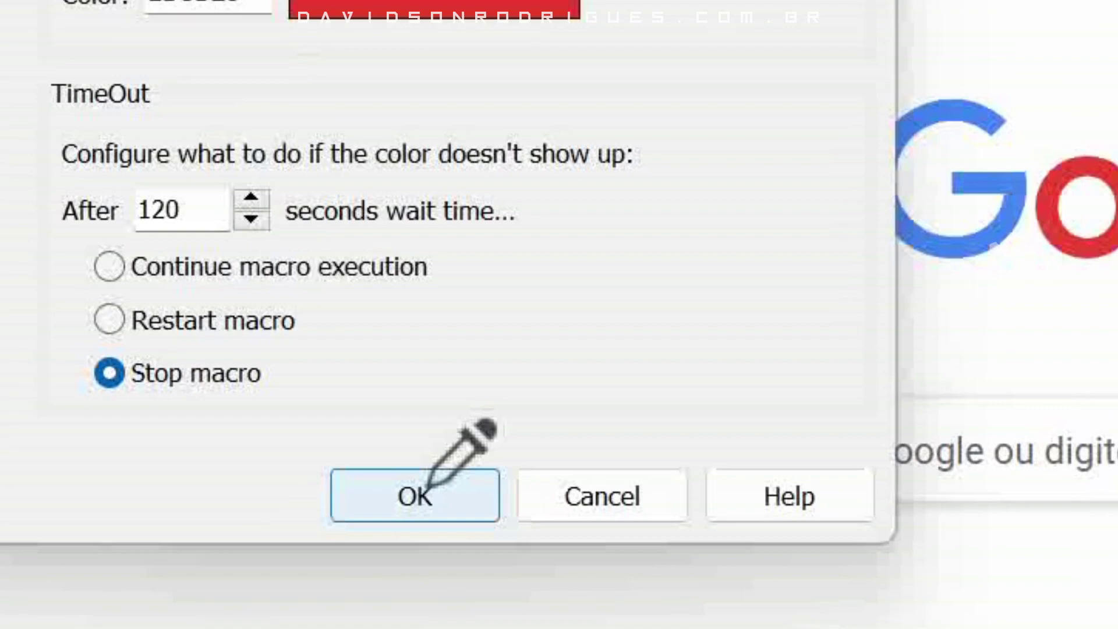
click(536, 451)
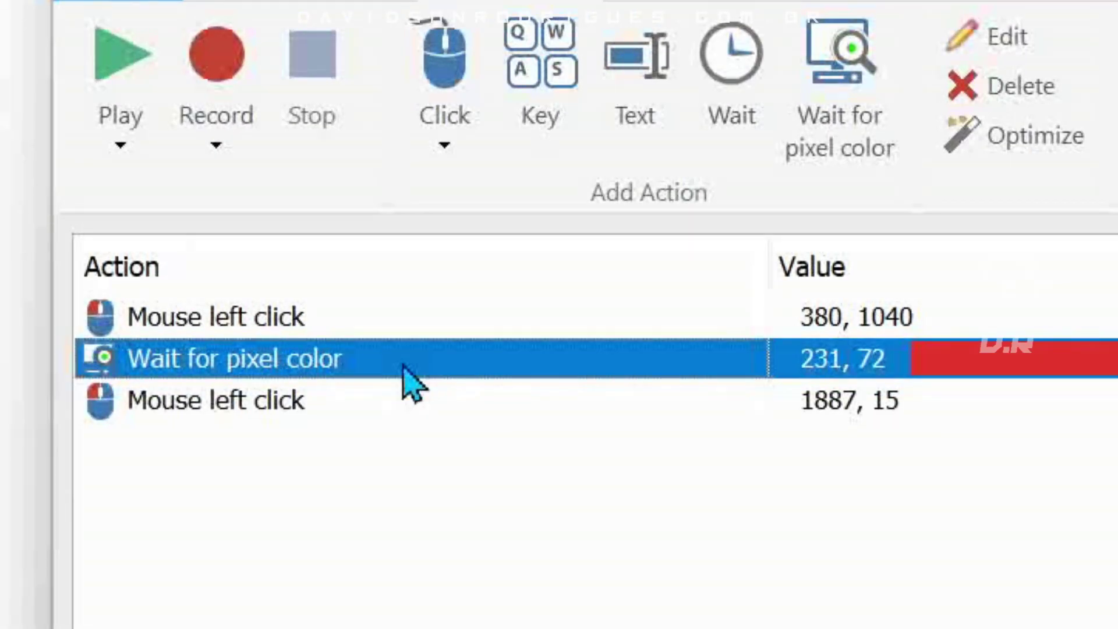
Review the Wait for pixel color action's position, color and timeout settings, and close the Chrome window
double_click(413, 381)
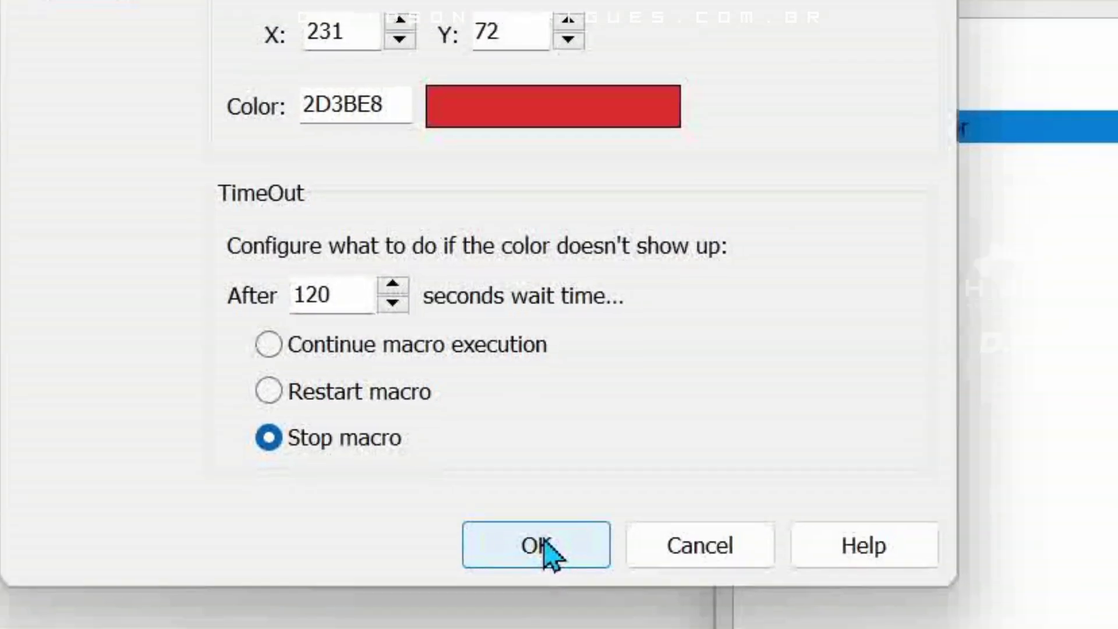
click(585, 577)
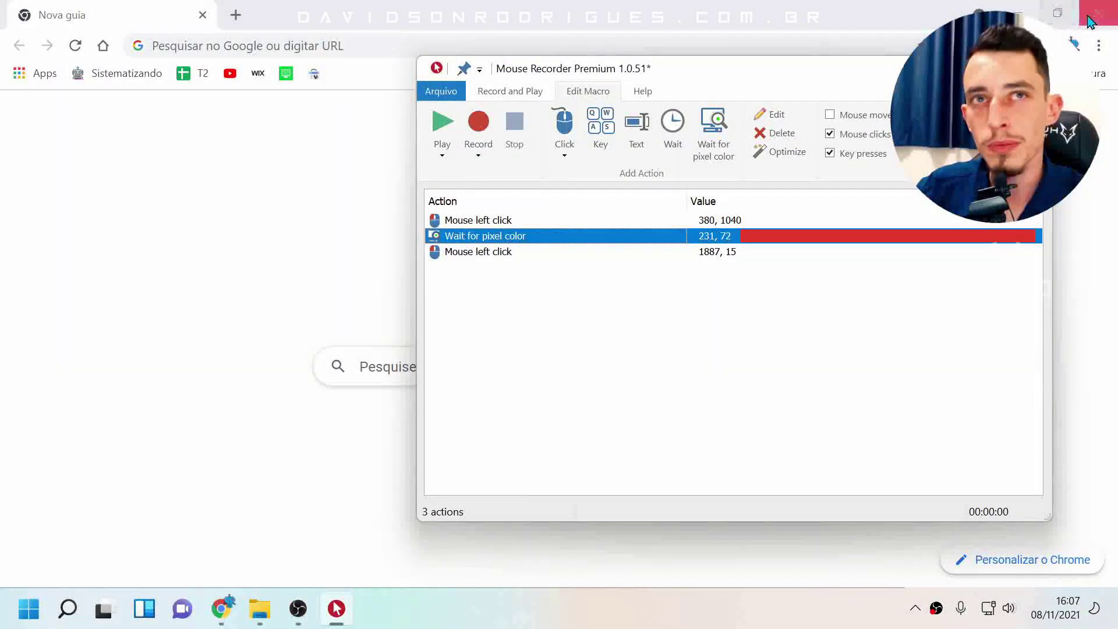
click(1091, 20)
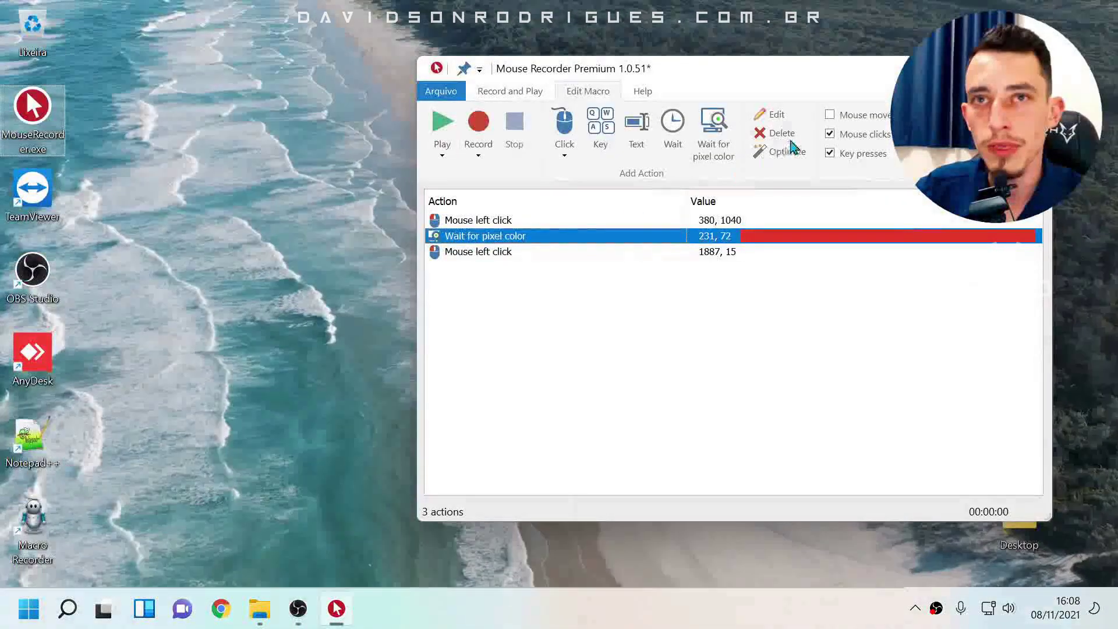
Show the playback properties and play the macro containing the pixel color wait
click(518, 94)
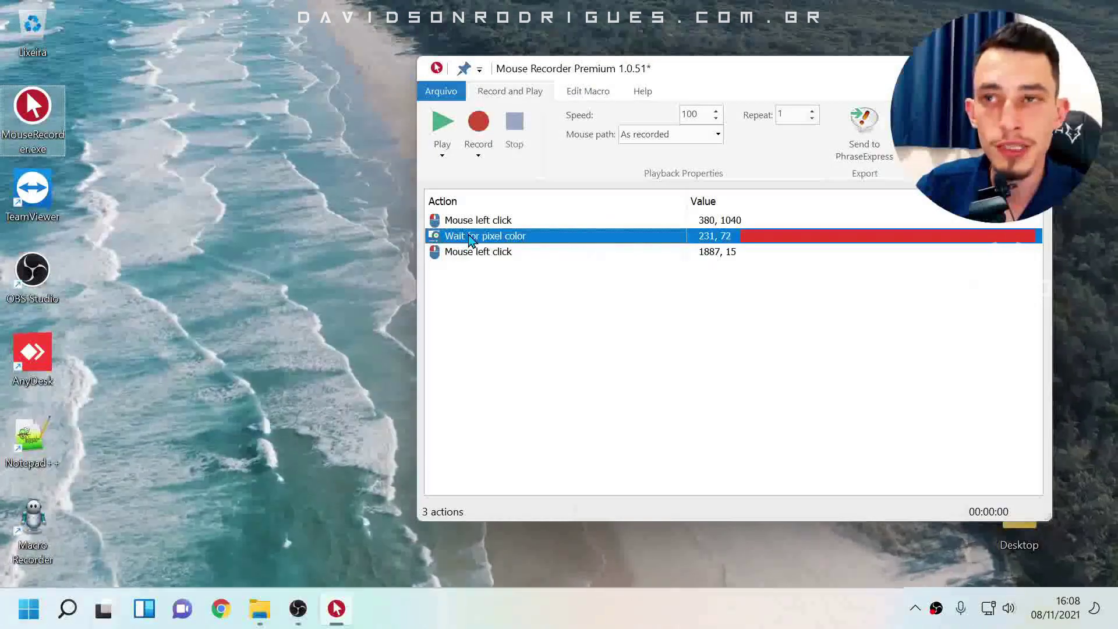
click(221, 609)
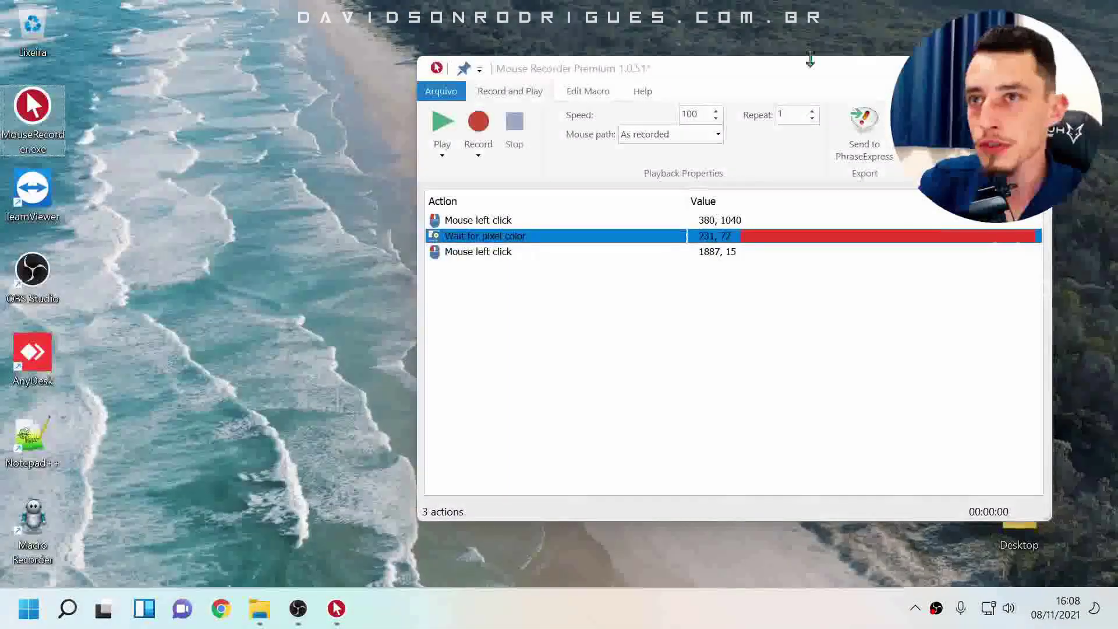
click(440, 134)
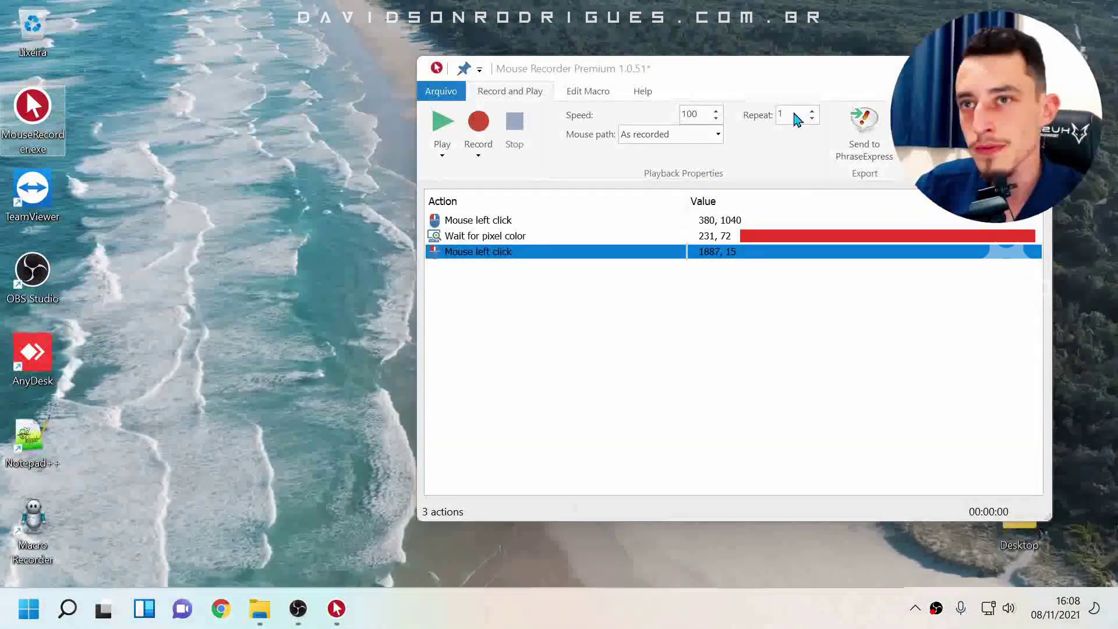
Add a 250 ms Wait after the last left click and show the wait actions in the macro list
click(587, 95)
click(588, 93)
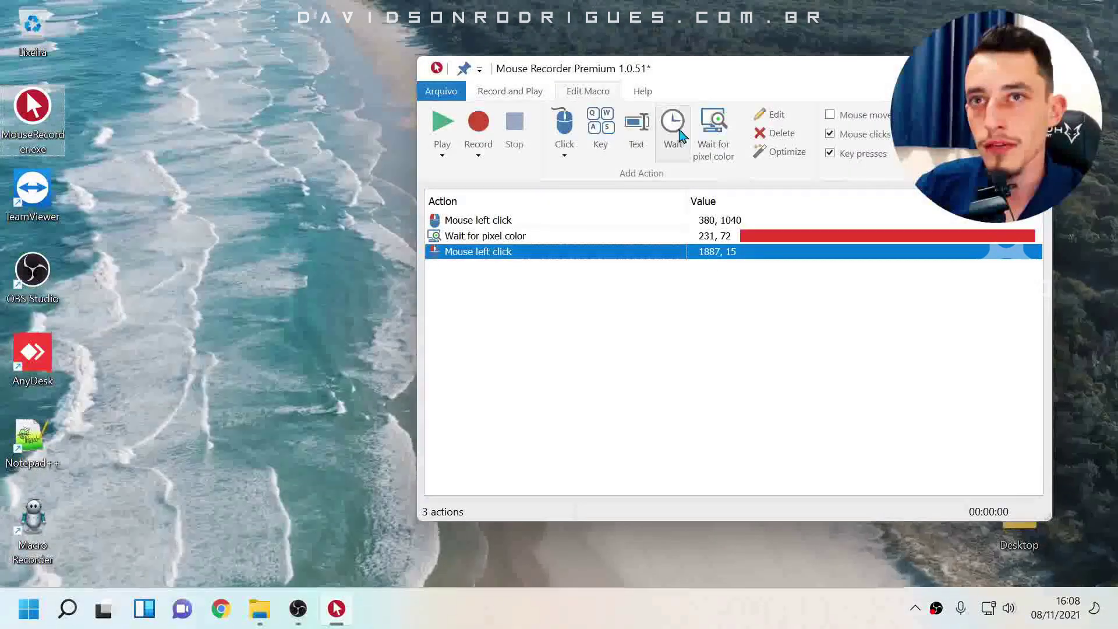
click(674, 125)
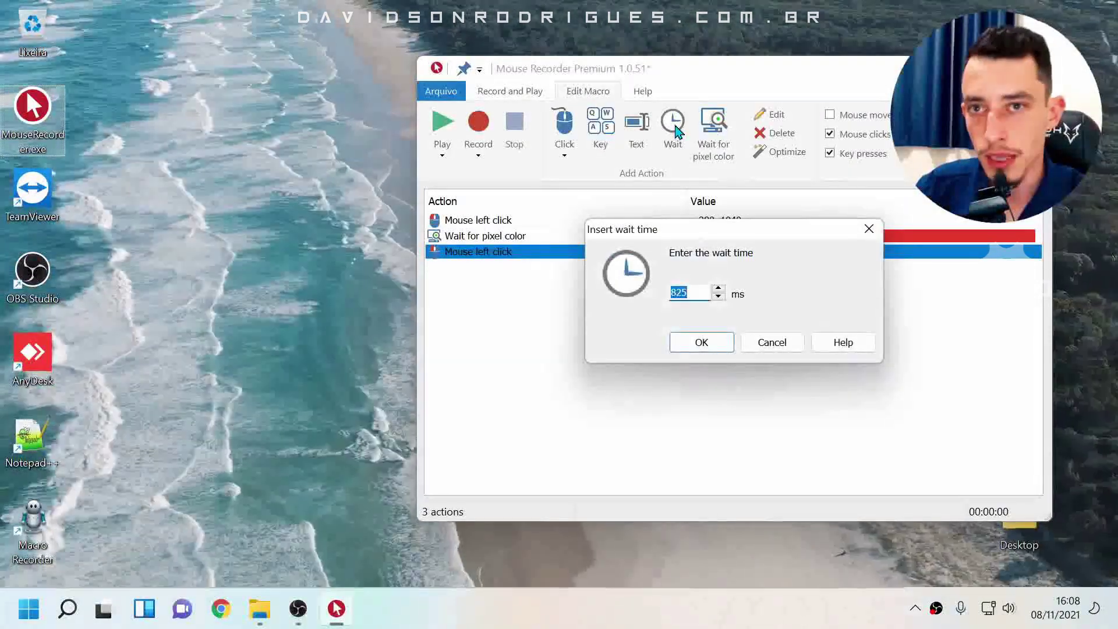
text(250)
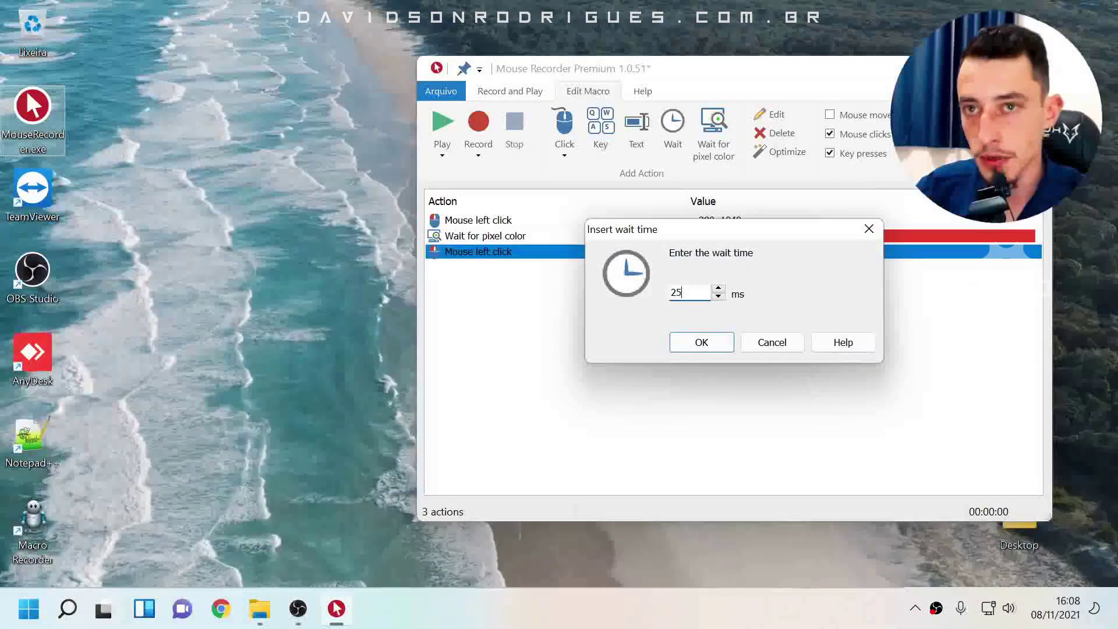
key(Return)
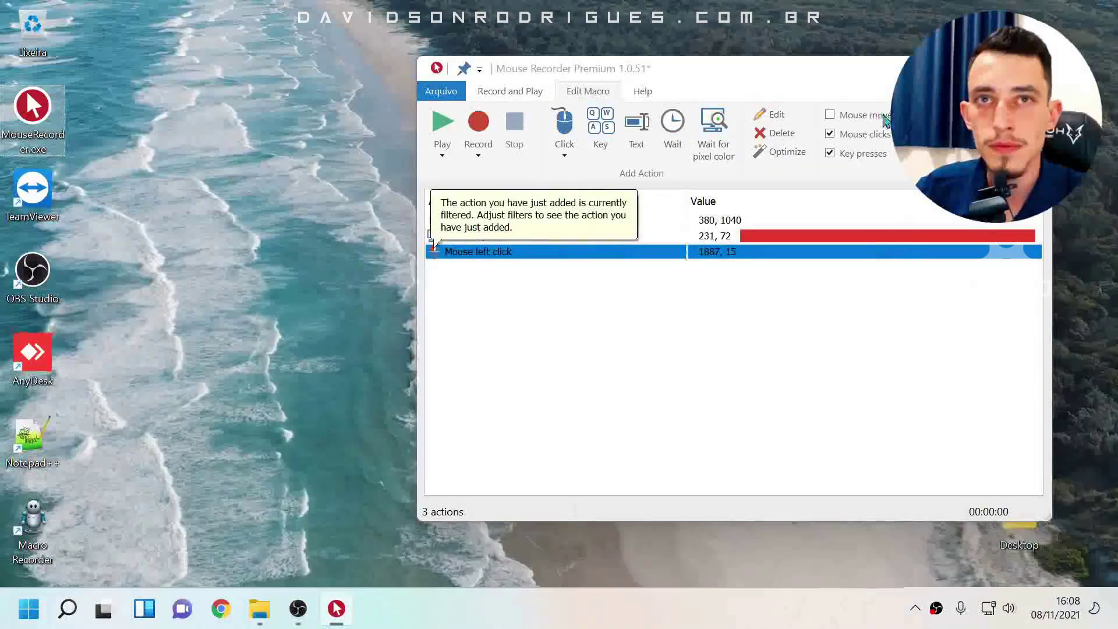
click(434, 249)
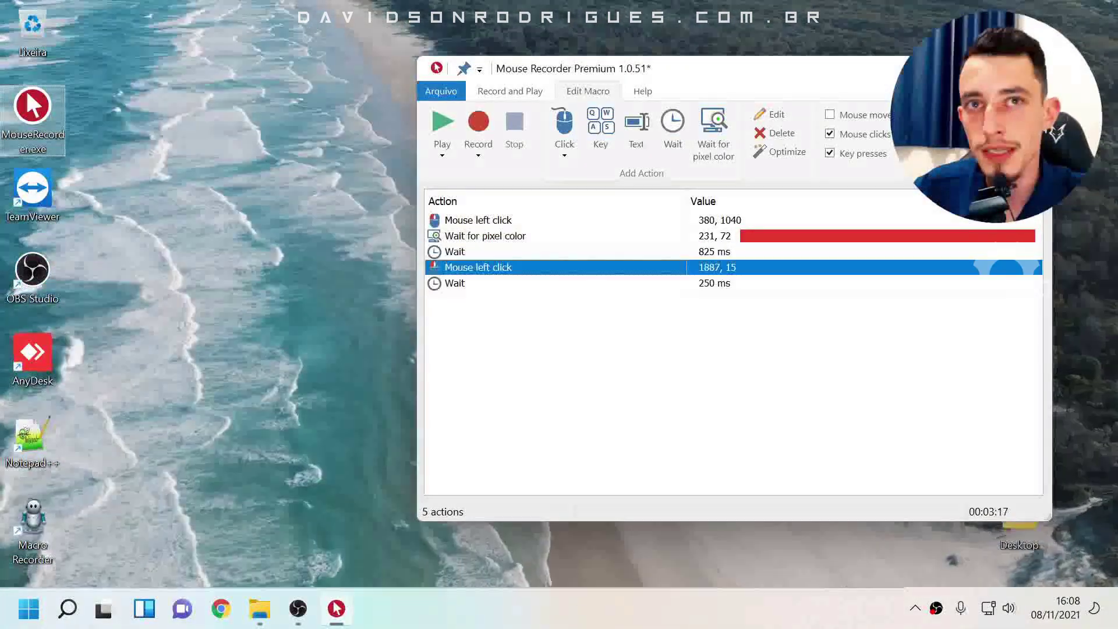
Delete the 825 ms Wait action and play the macro with only the final 250 ms Wait remaining
click(533, 255)
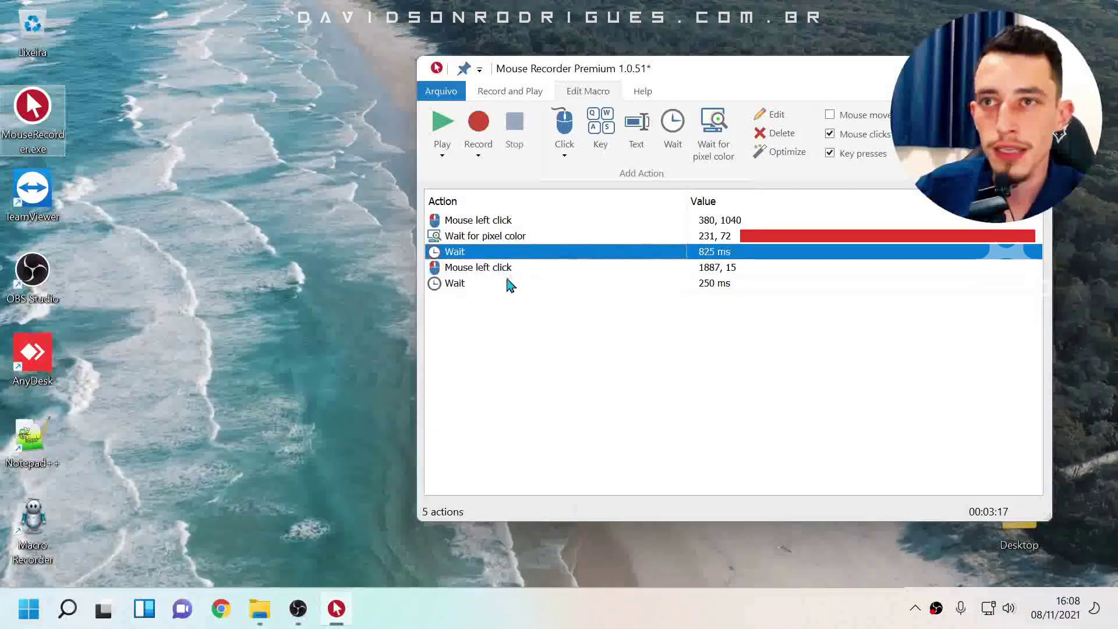
key(Delete)
click(481, 270)
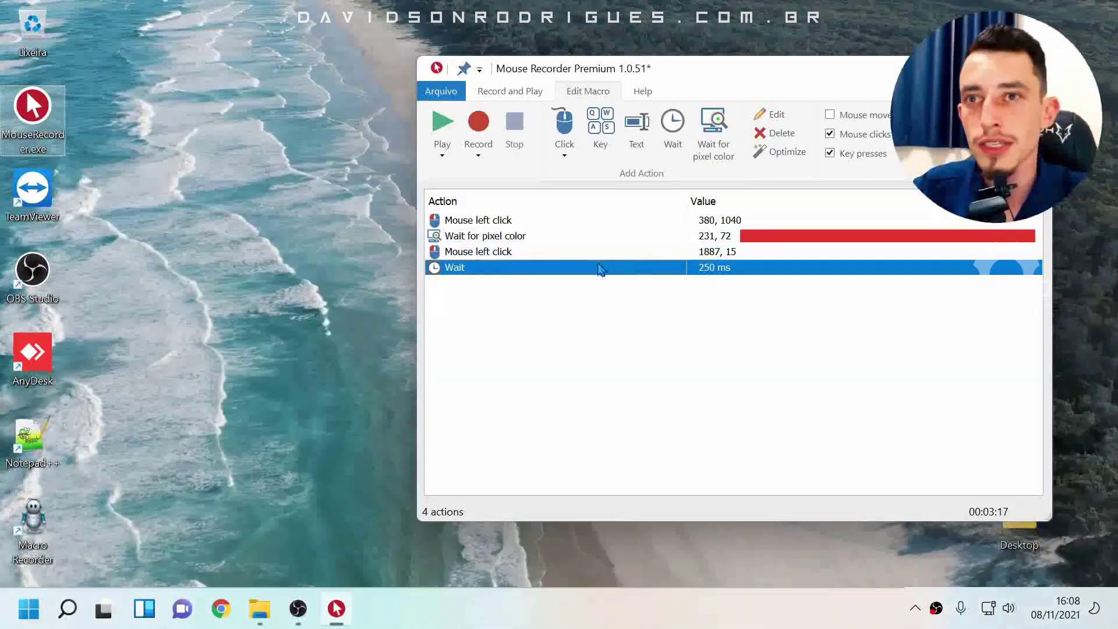
click(497, 252)
click(496, 269)
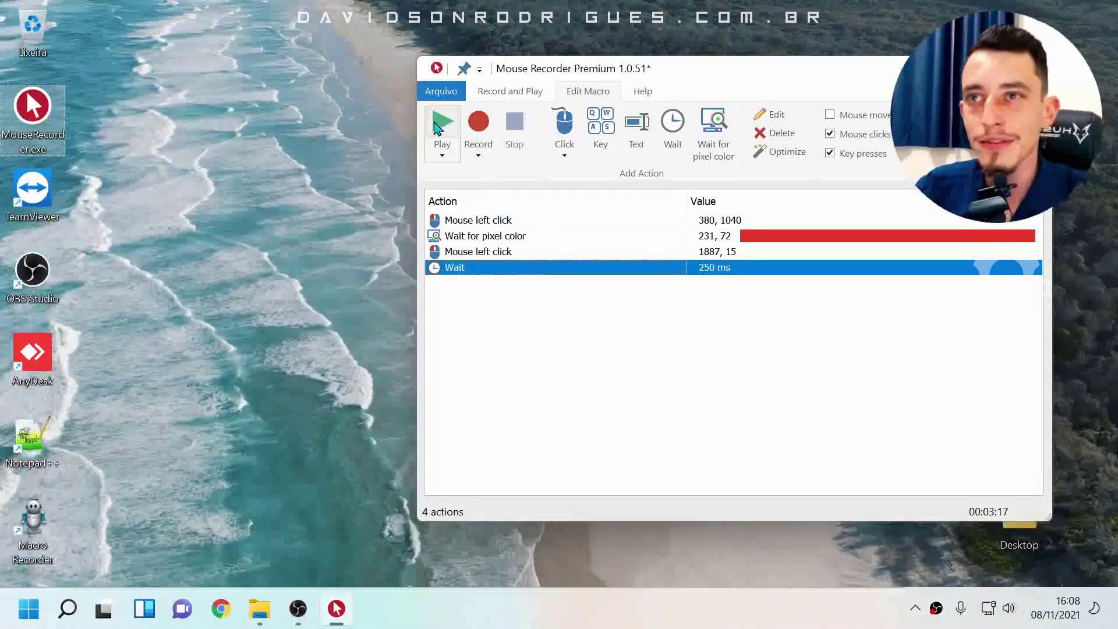
click(441, 124)
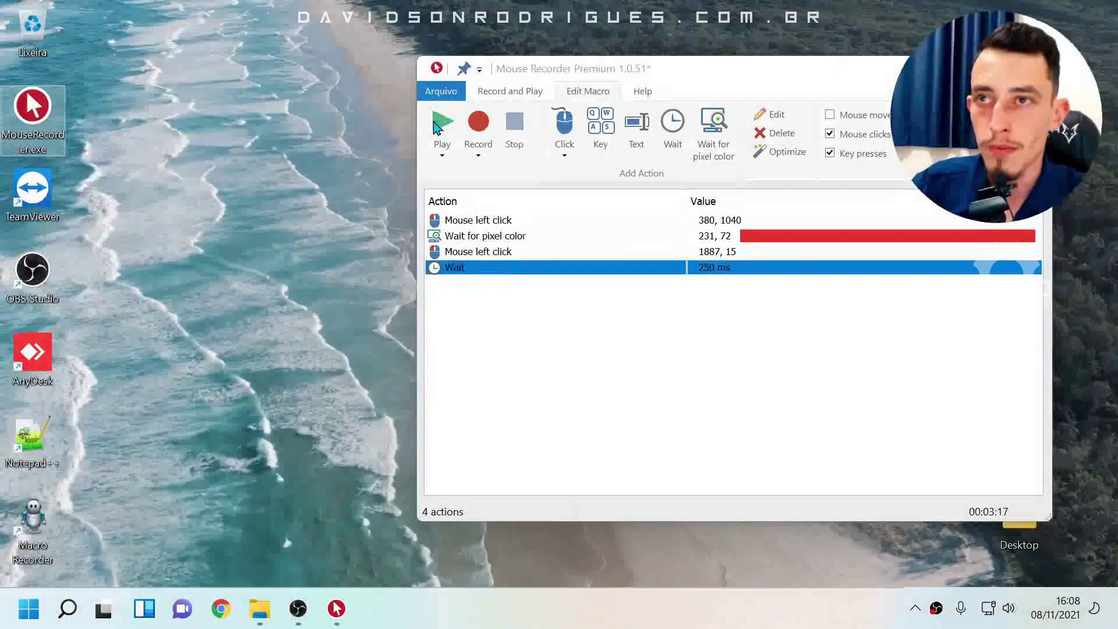
Set the macro's playback repeat count to 25
click(510, 91)
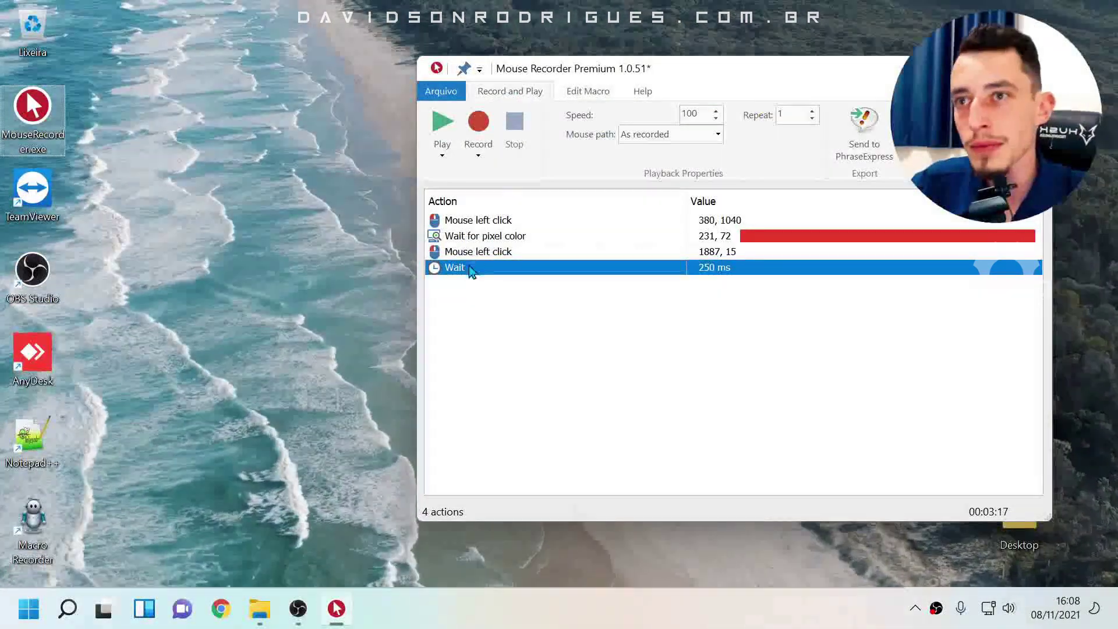
double_click(790, 113)
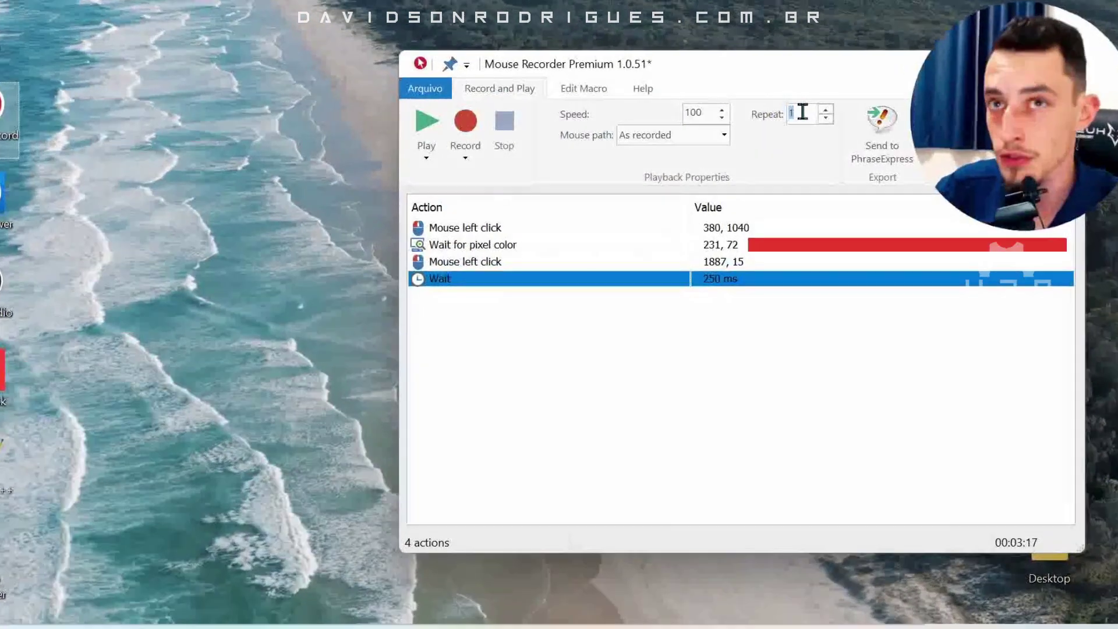
text(25)
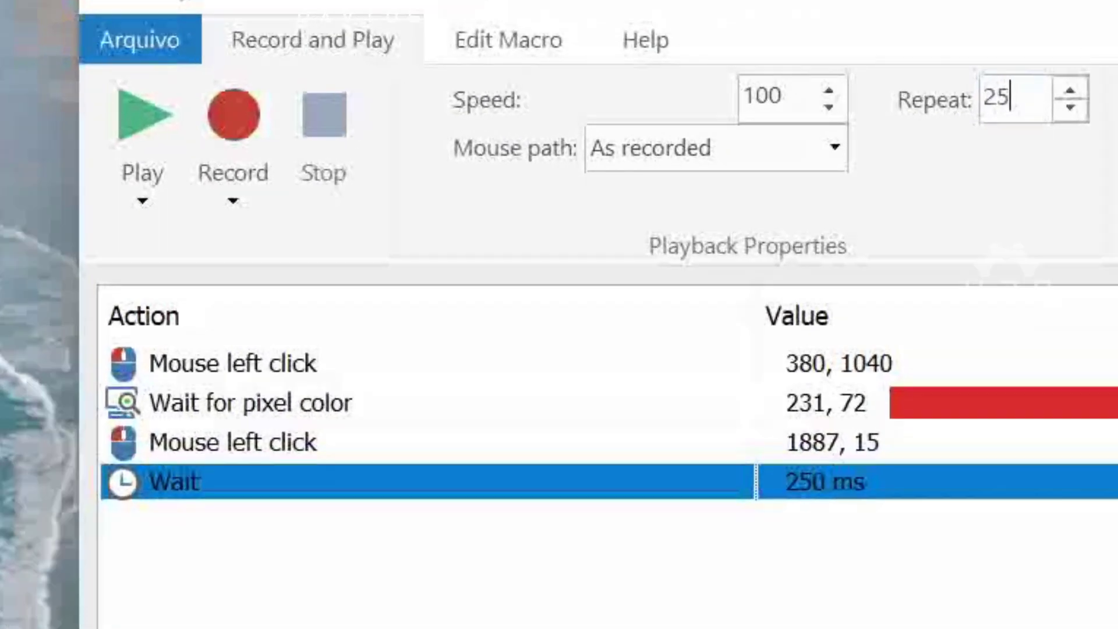
click(261, 617)
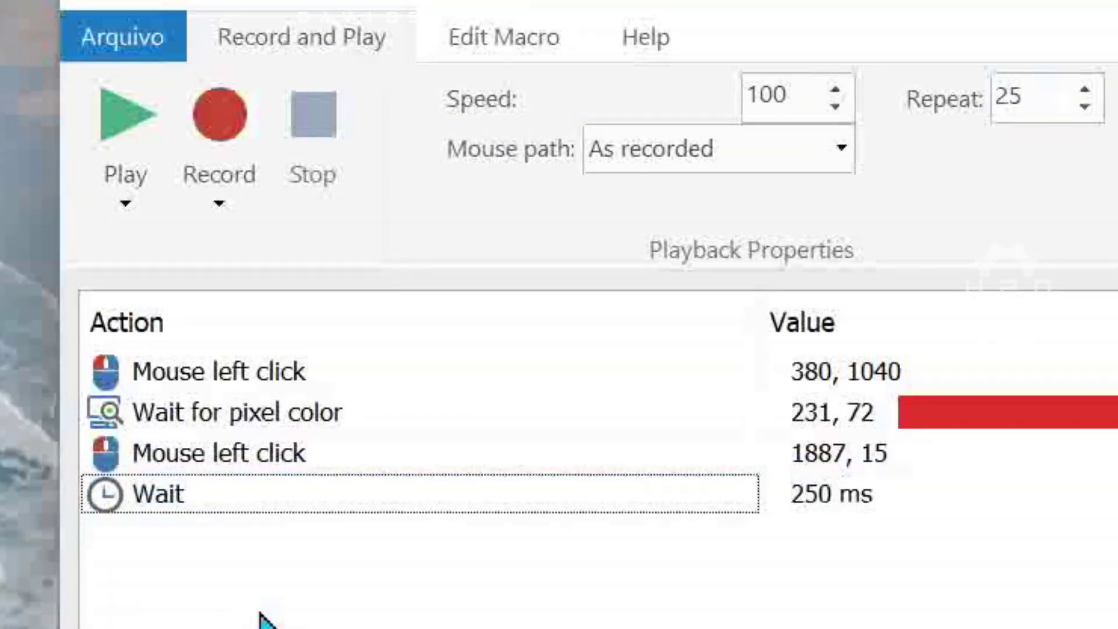
Move the left click at 1887, 15 below the 250 ms Wait and select the first left click
click(246, 504)
ctrl+click(362, 496)
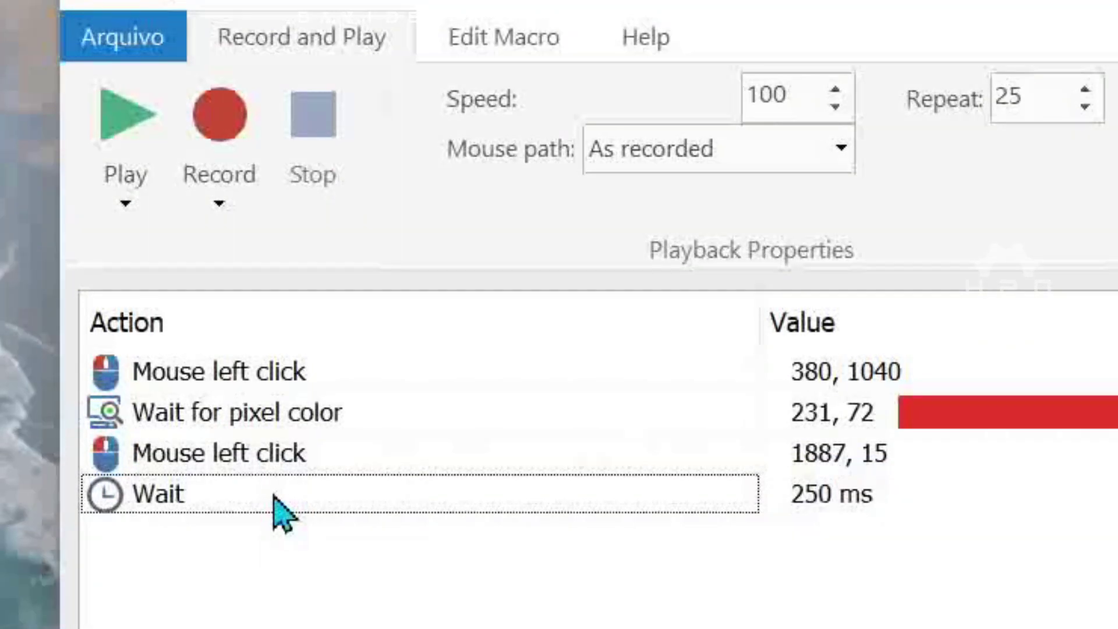
click(185, 373)
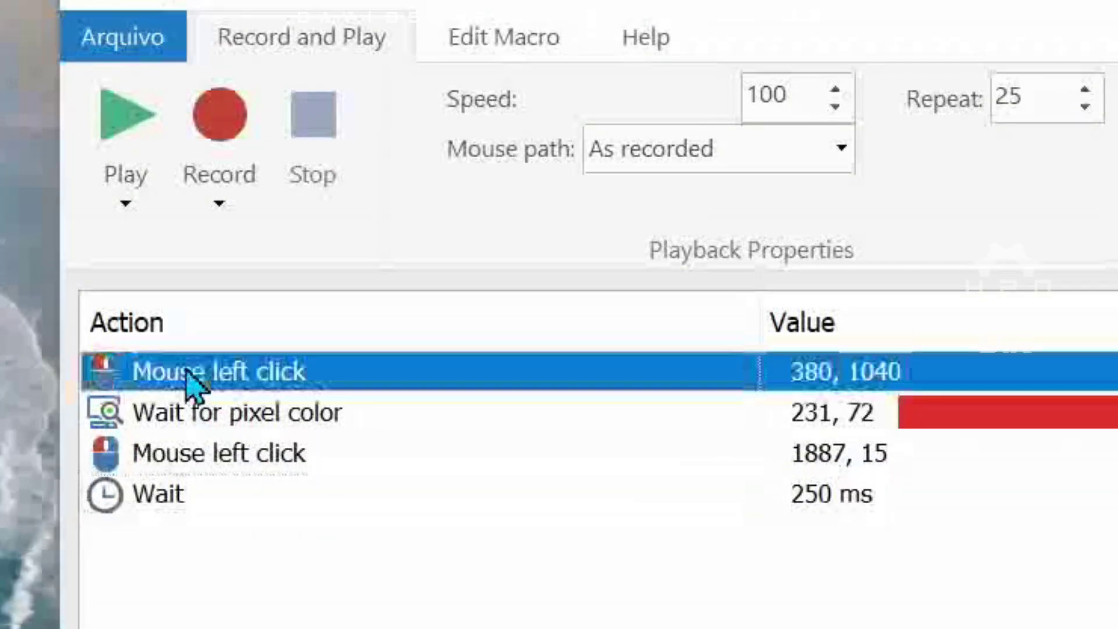
click(202, 464)
drag(186, 460, 198, 522)
click(184, 377)
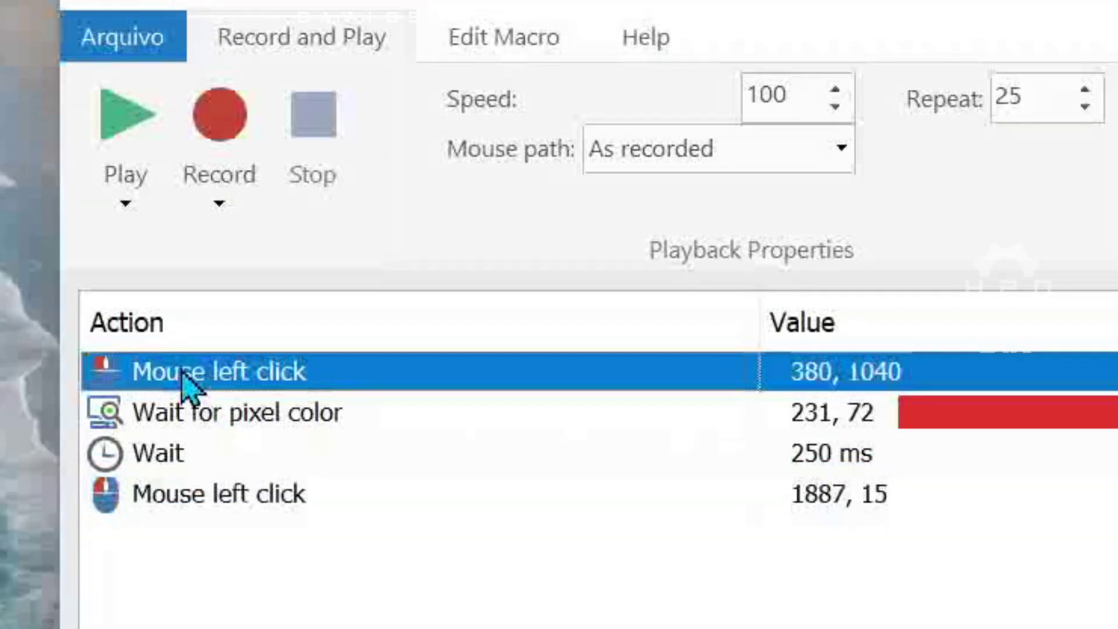
Move the 250 ms Wait below the left click at 1887, 15 and set its wait time to 1000 ms
click(209, 496)
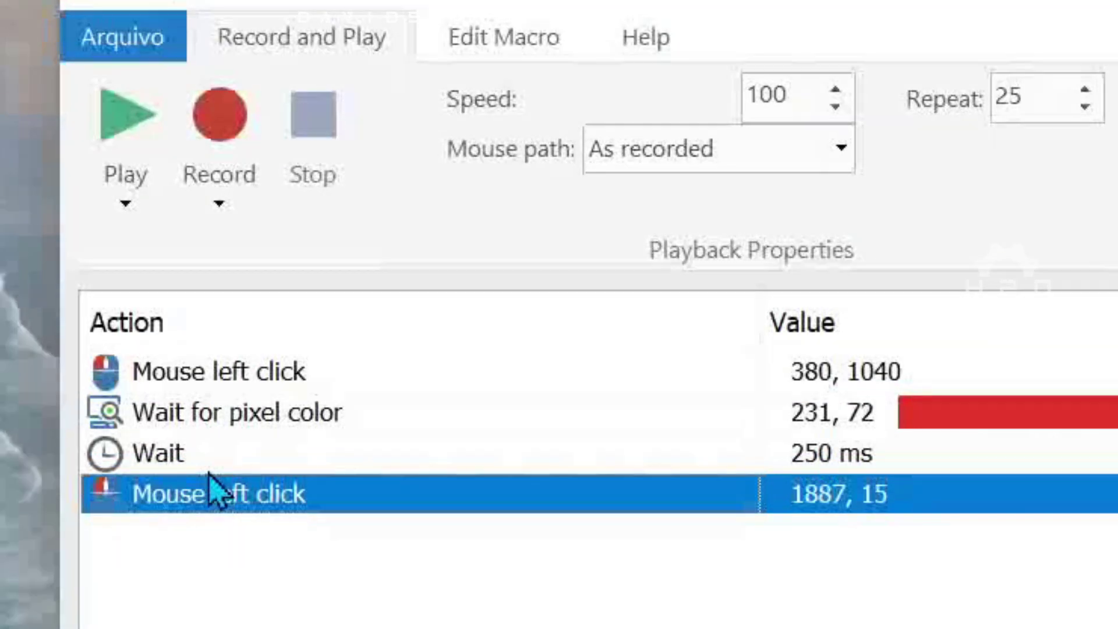
click(204, 455)
drag(204, 454, 195, 504)
double_click(284, 497)
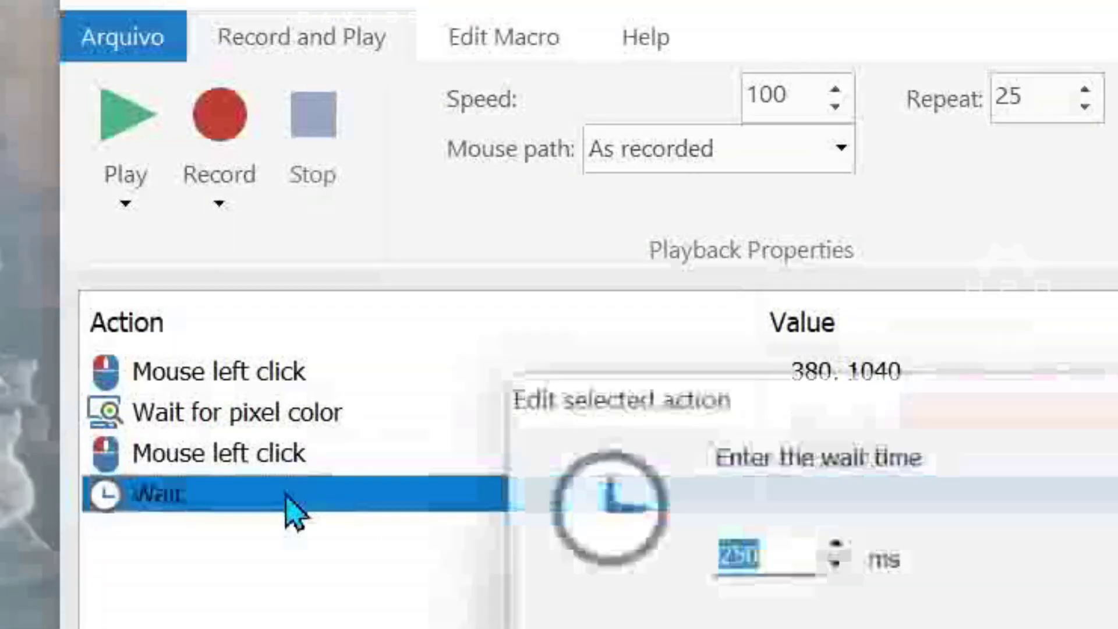
text(1000)
key(Return)
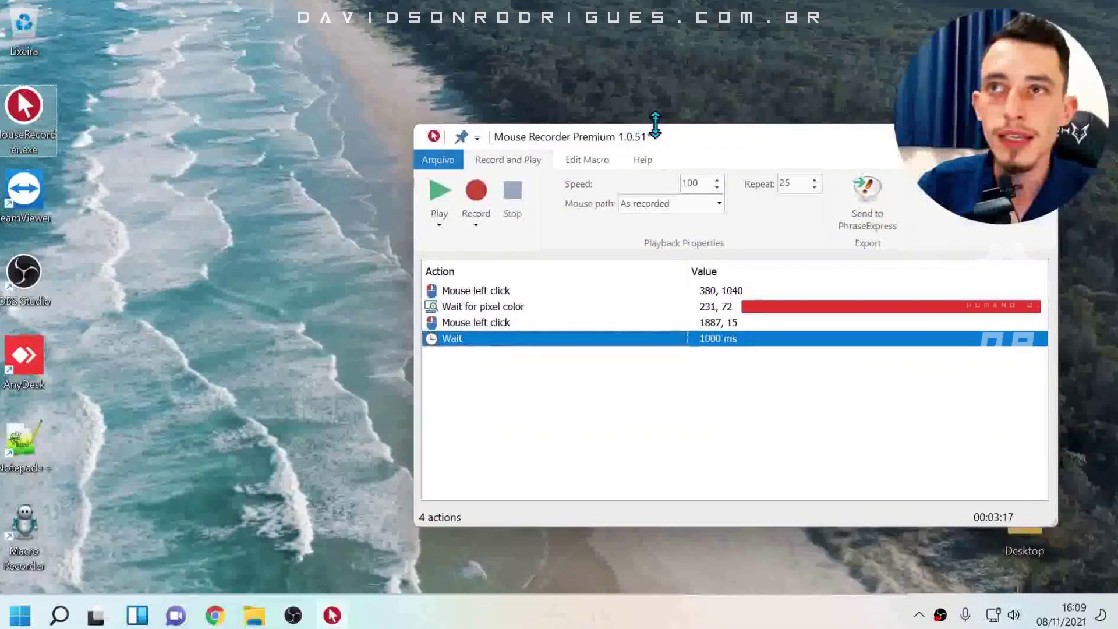
Review the settings of the final Wait and the Wait for pixel color action without changing them
drag(617, 135, 531, 130)
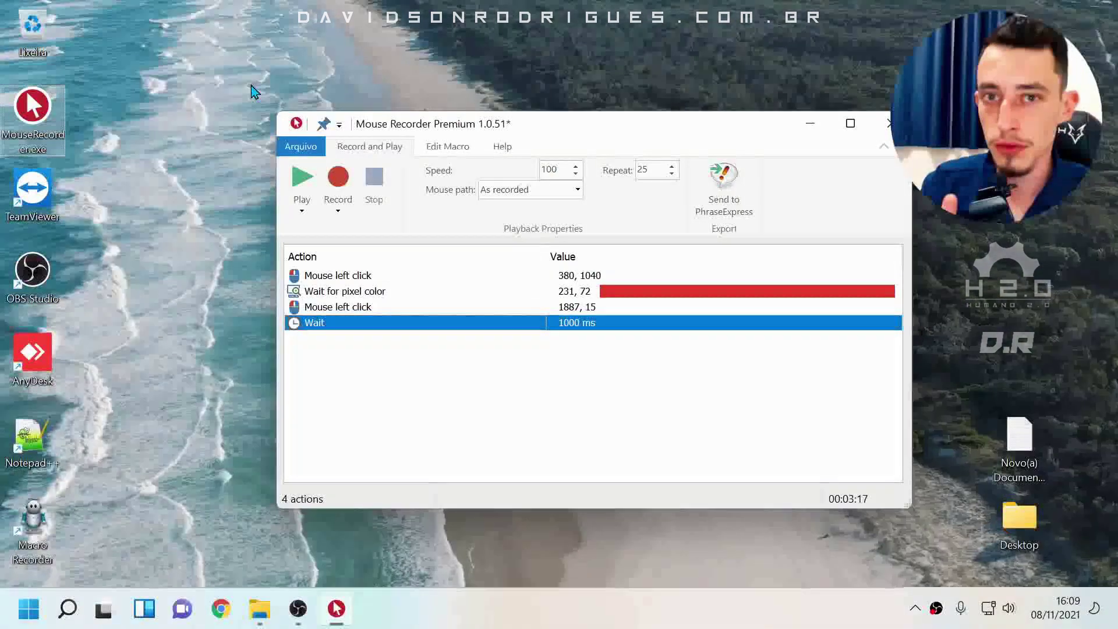
double_click(353, 327)
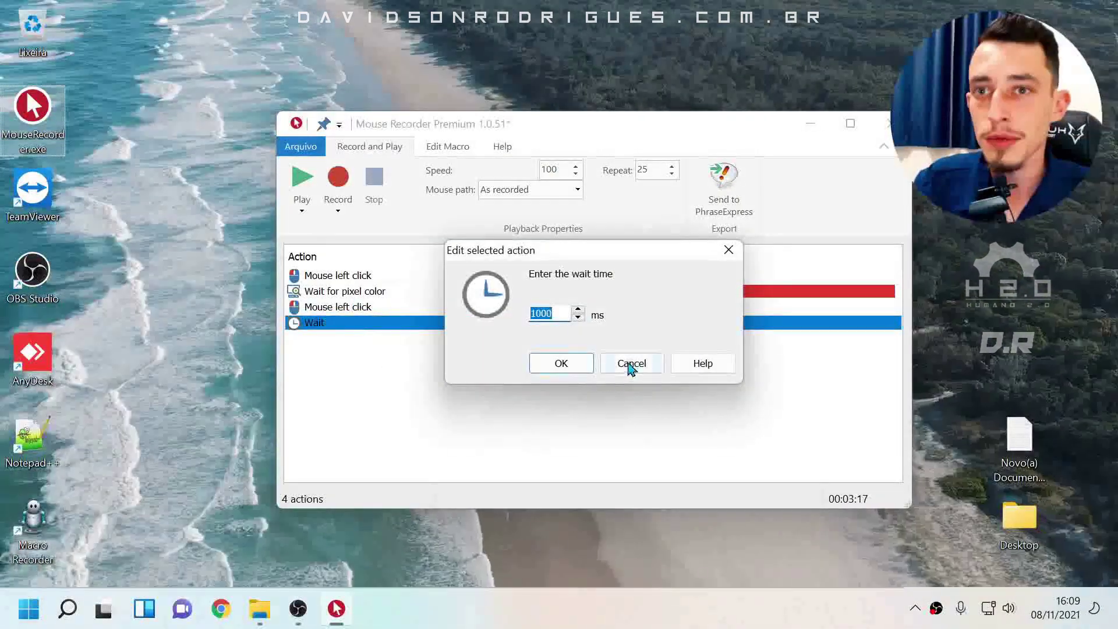
click(631, 364)
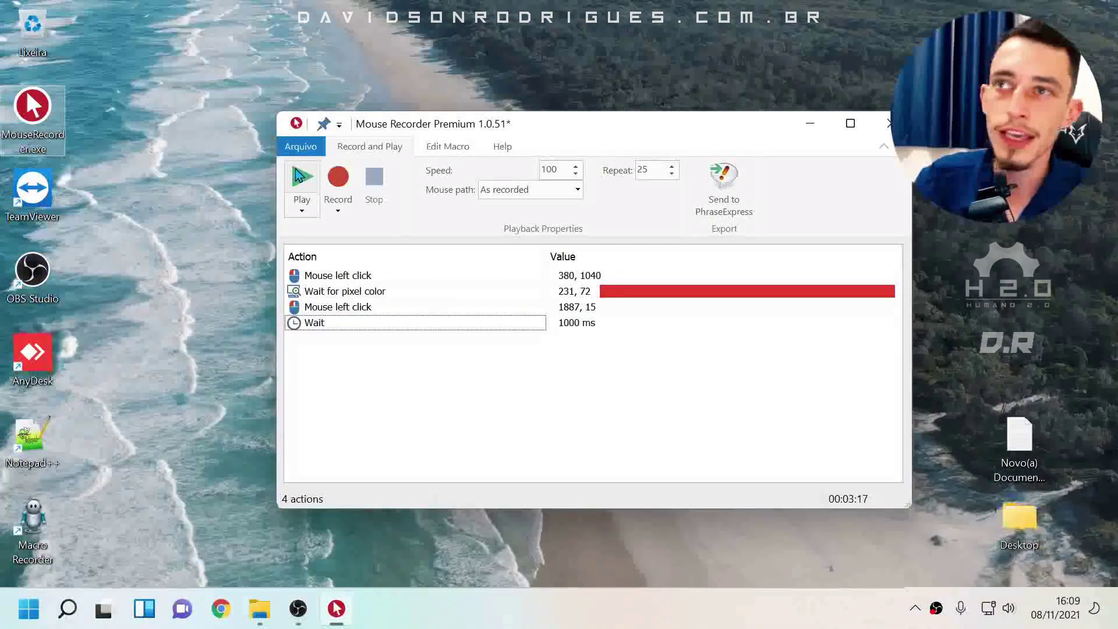
double_click(356, 292)
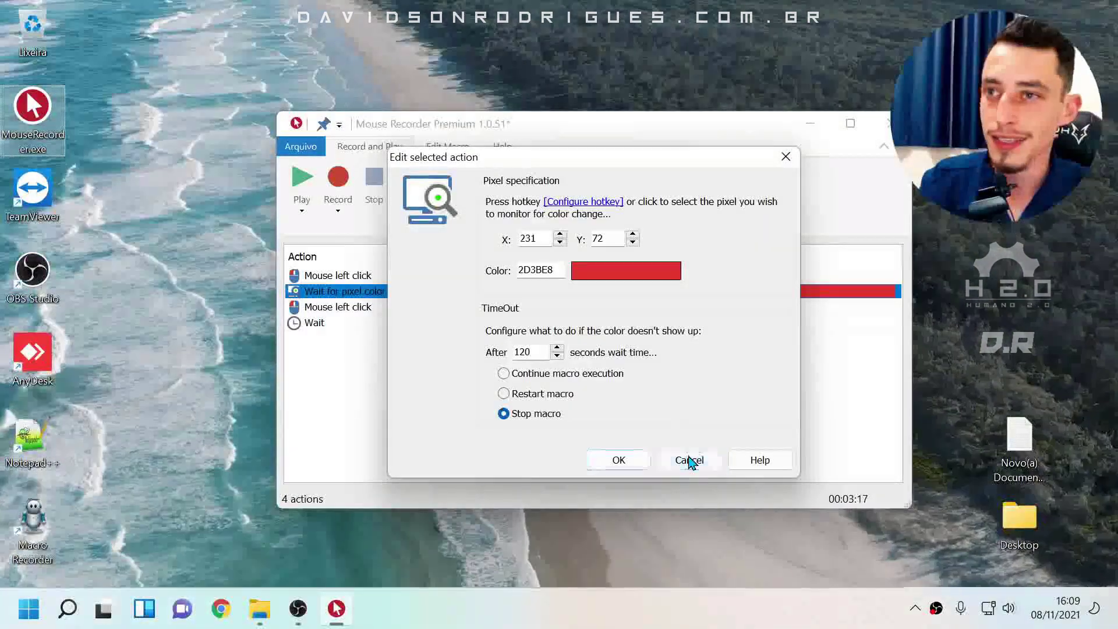
click(689, 460)
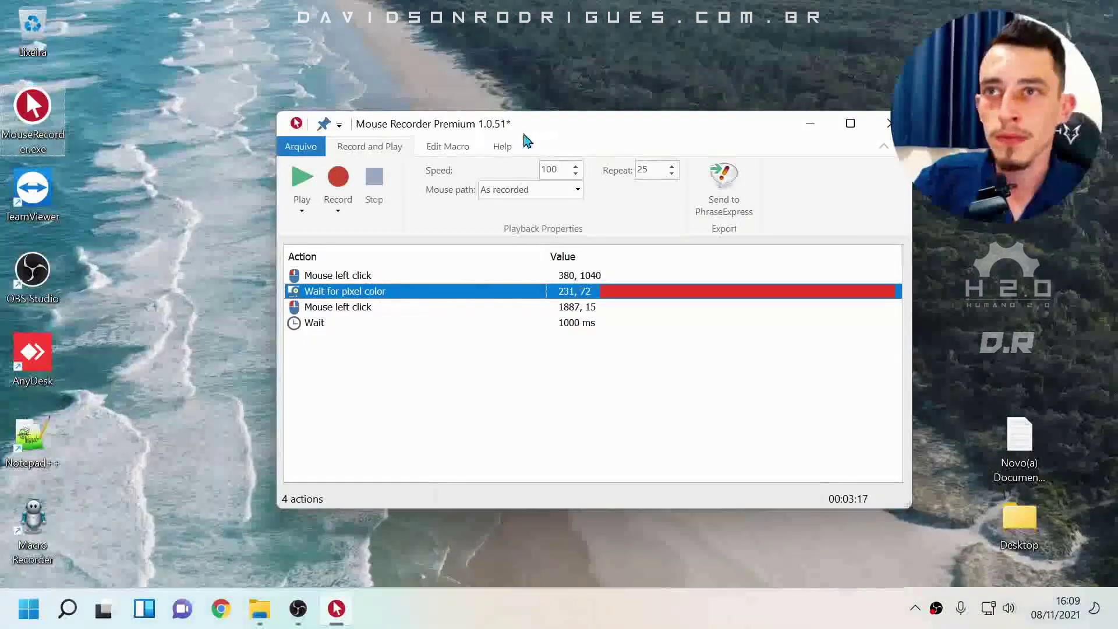
Select the first left click at 380, 1040 and play the macro
drag(501, 131, 478, 125)
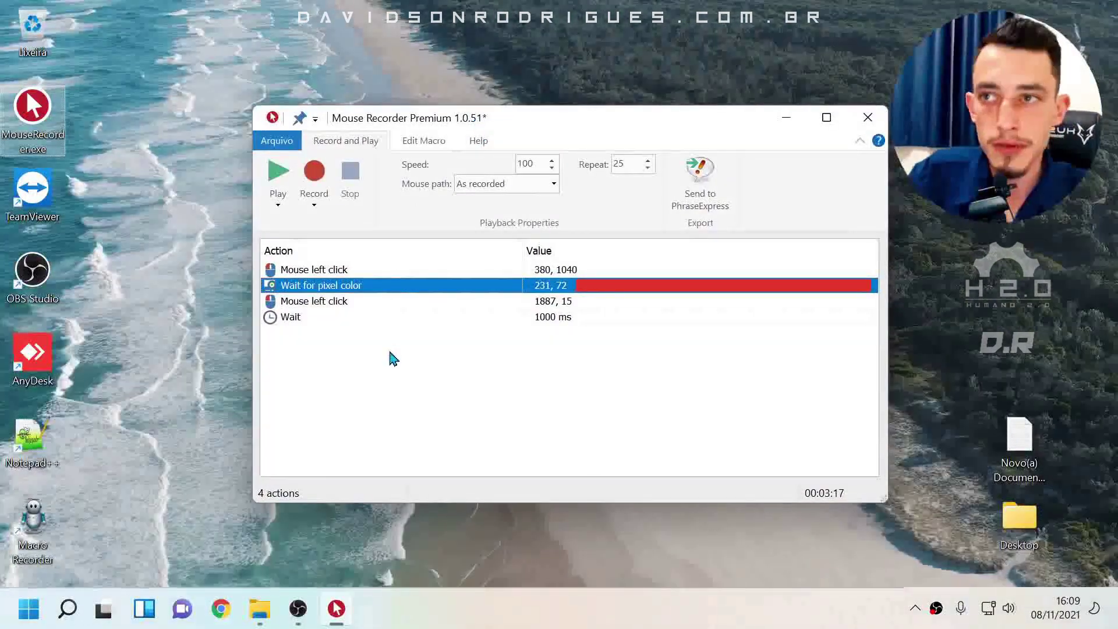
click(390, 357)
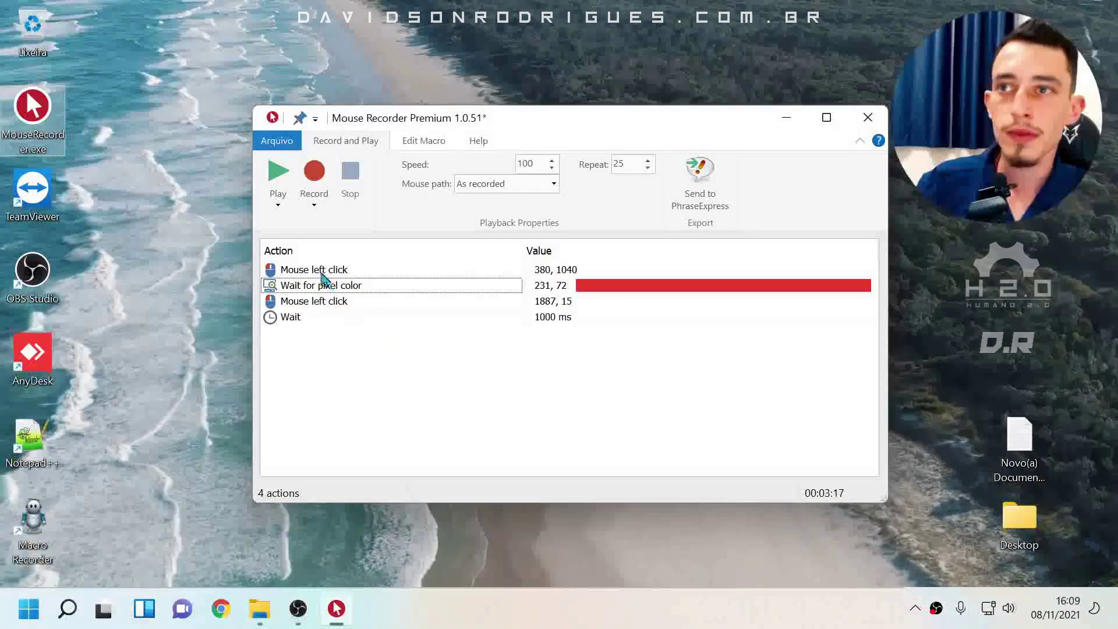
click(323, 272)
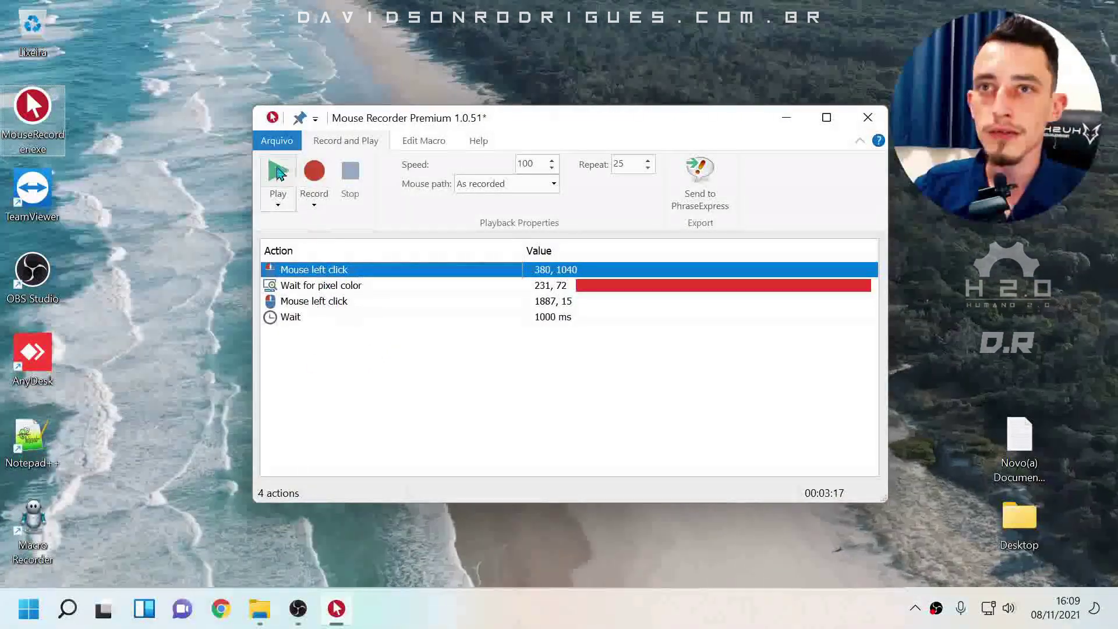
click(278, 173)
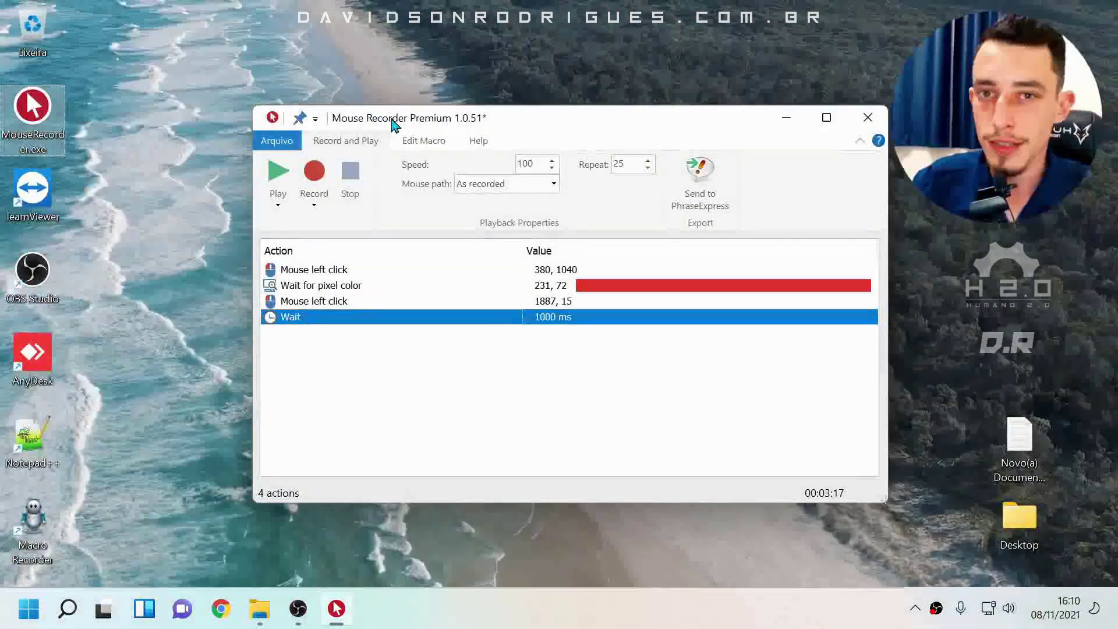
Open the program's Playback settings
click(277, 140)
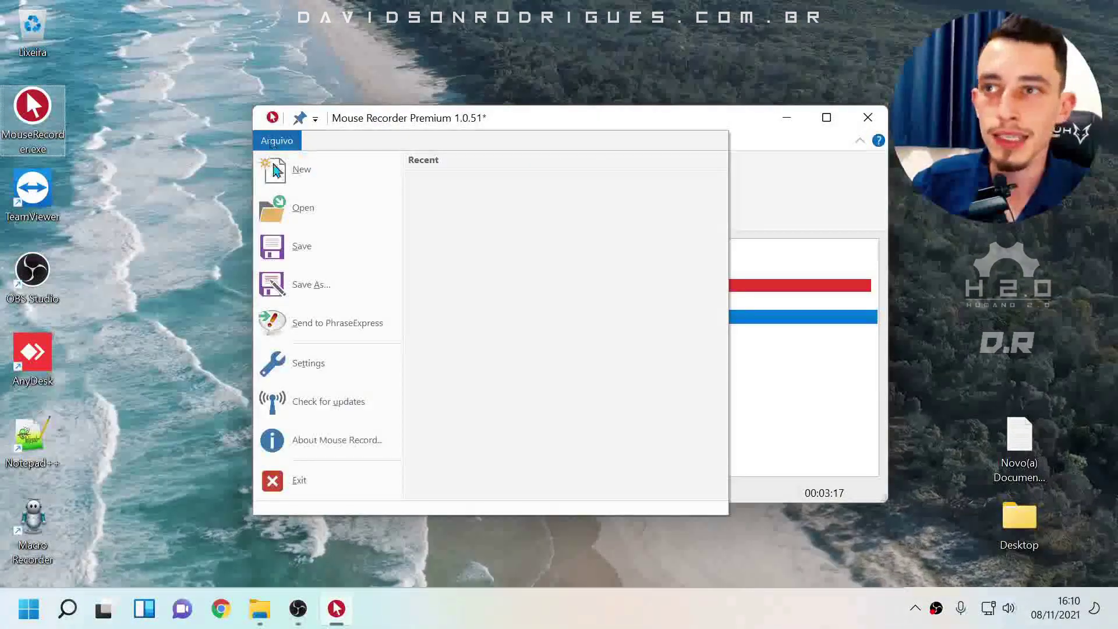
click(309, 363)
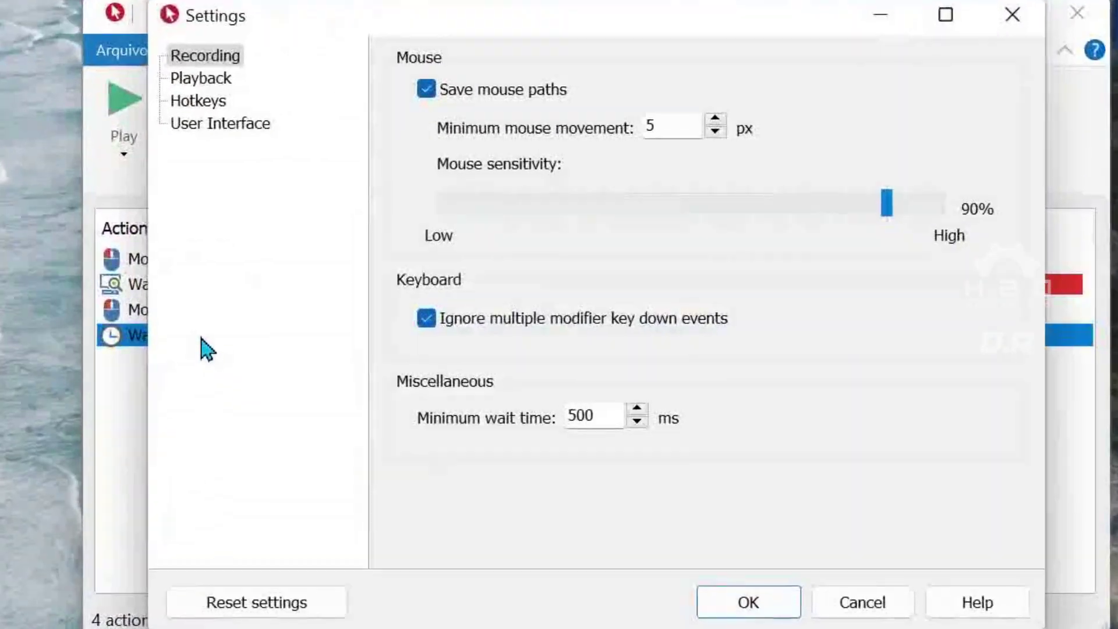
click(201, 78)
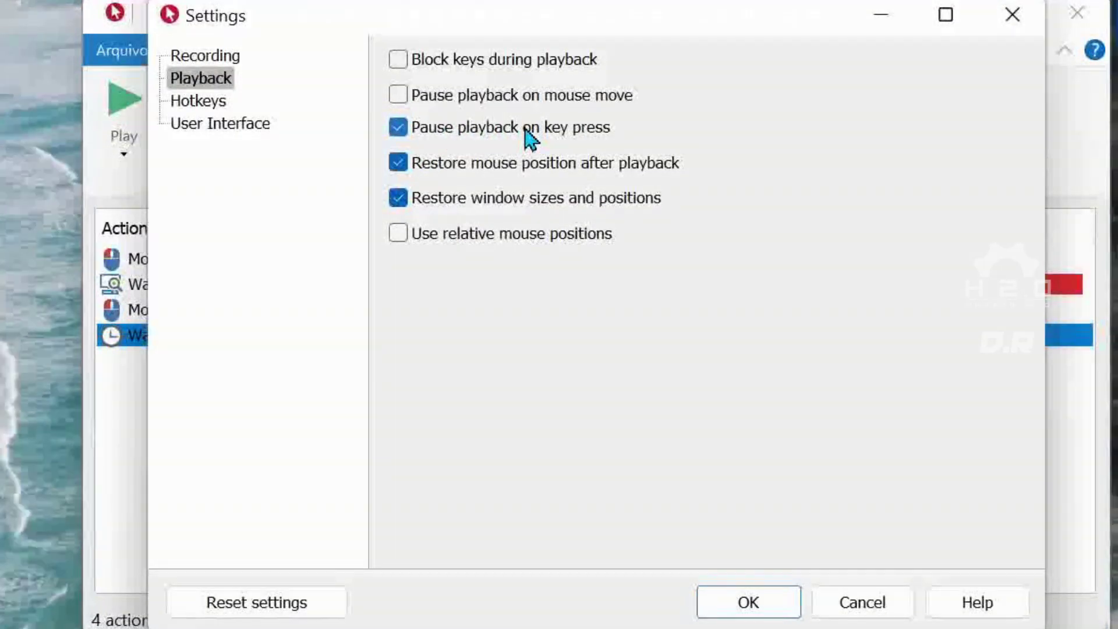
Turn off the option to pause playback on key press
click(406, 132)
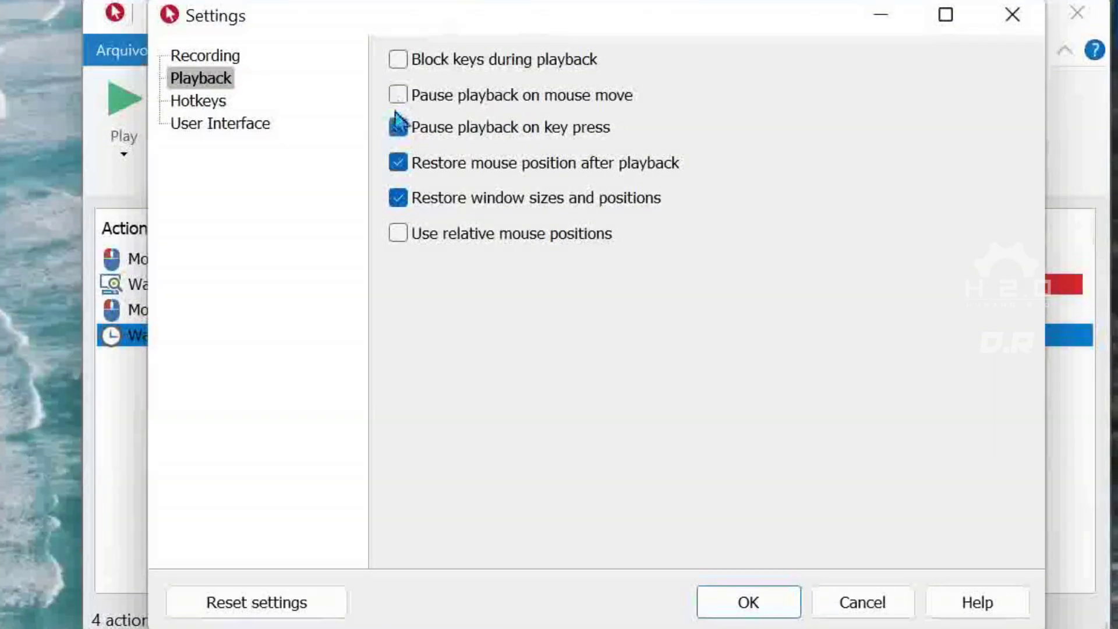
click(405, 132)
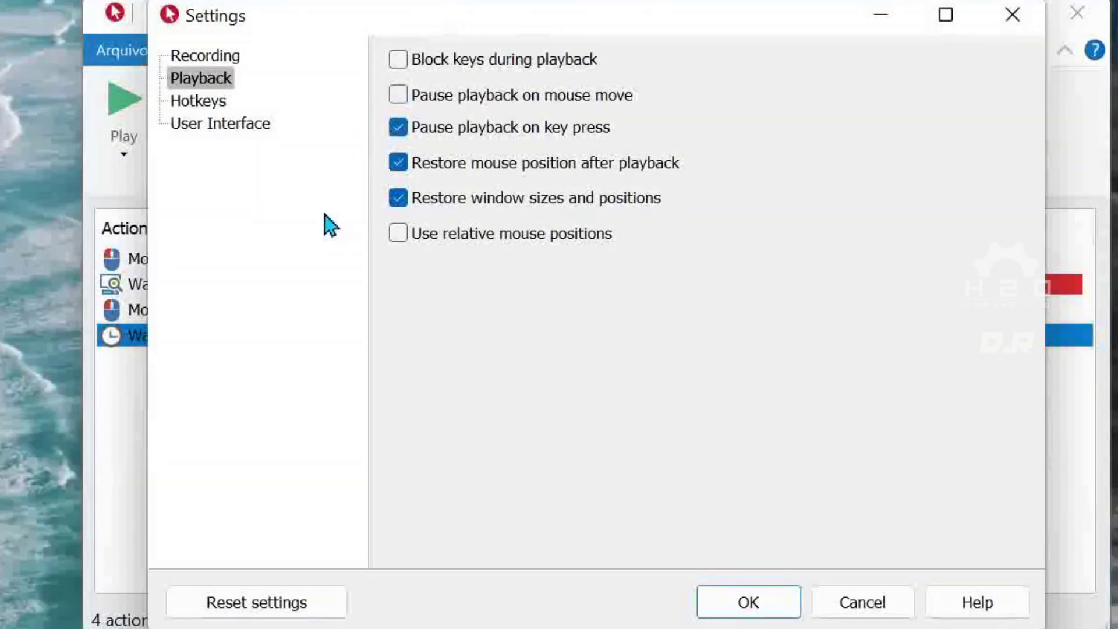
click(400, 130)
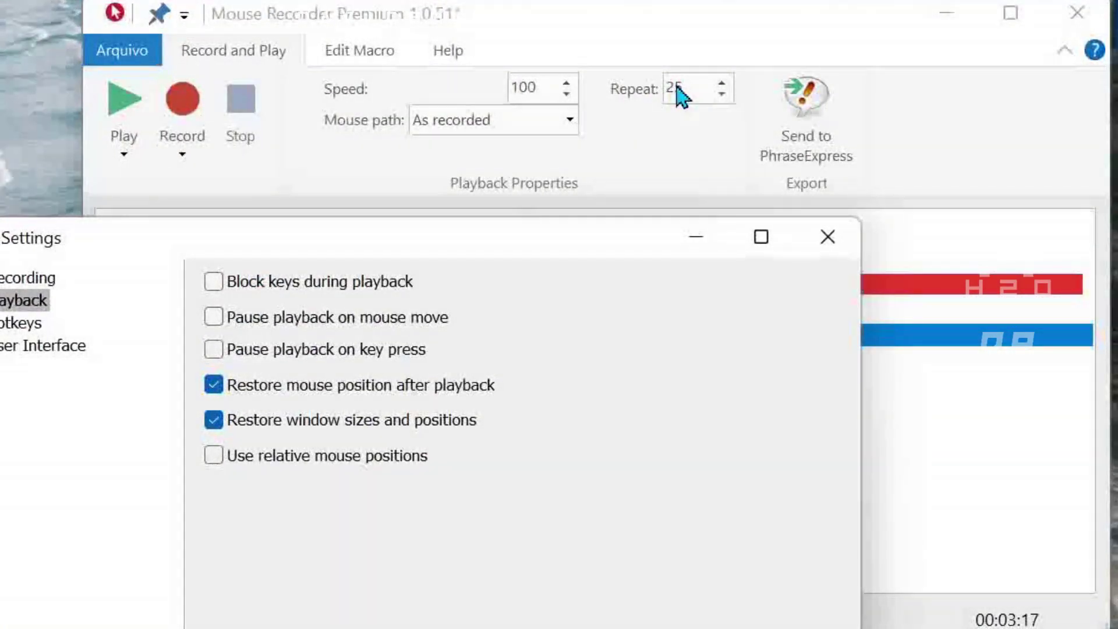
Enable pausing playback on mouse move and on key press, and save the settings
drag(518, 236, 554, 139)
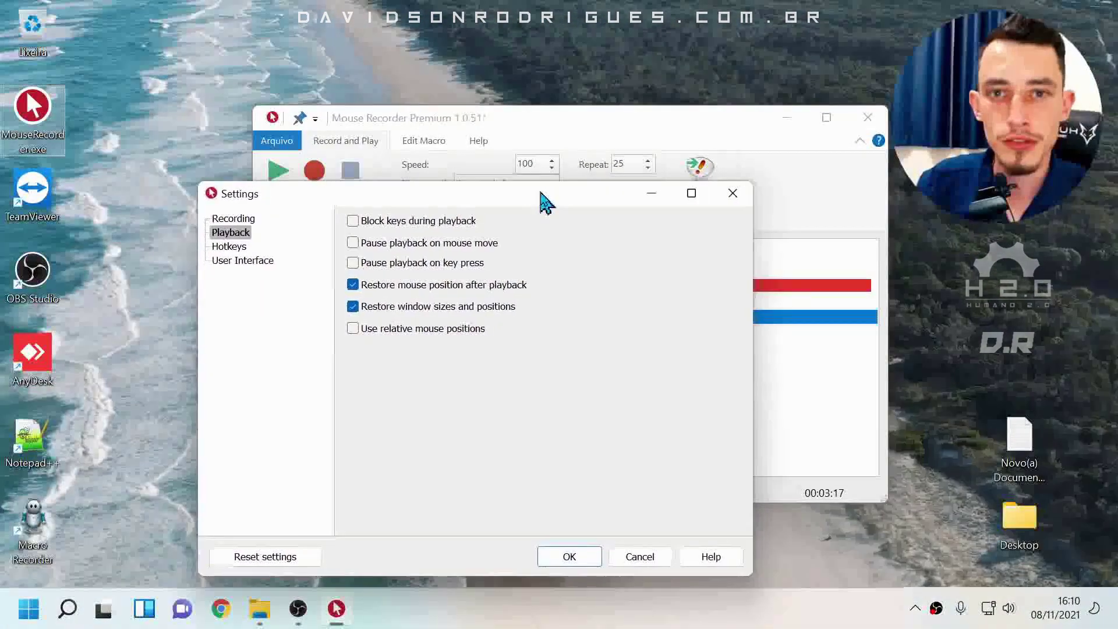
mouse_move(547, 201)
mouse_down()
mouse_move(532, 198)
mouse_move(581, 235)
mouse_move(609, 230)
mouse_move(536, 199)
mouse_up()
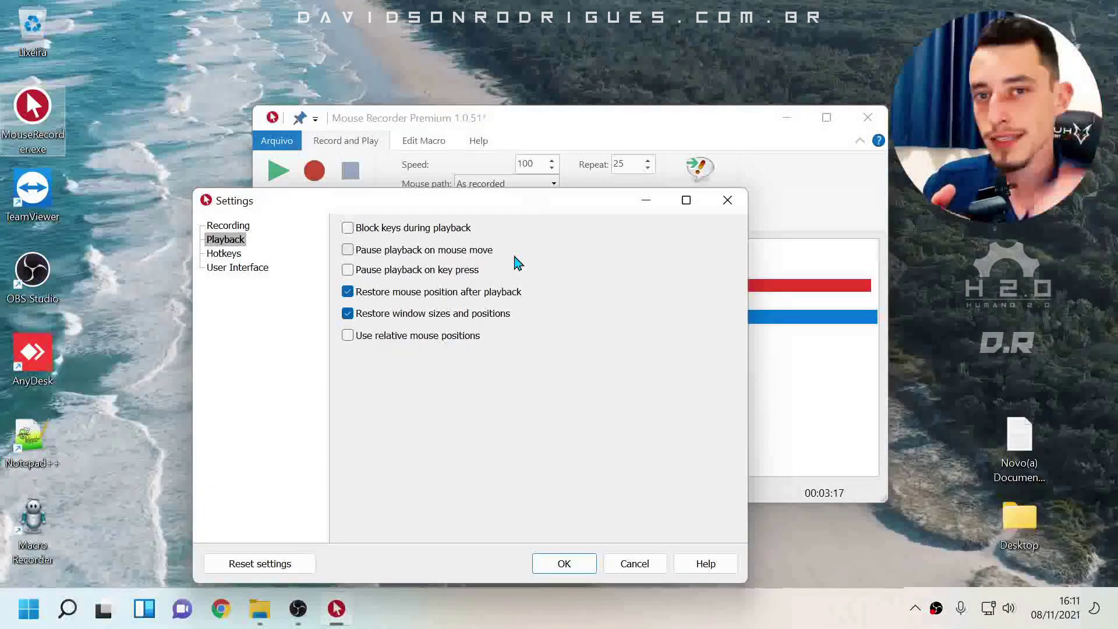
drag(548, 195, 568, 236)
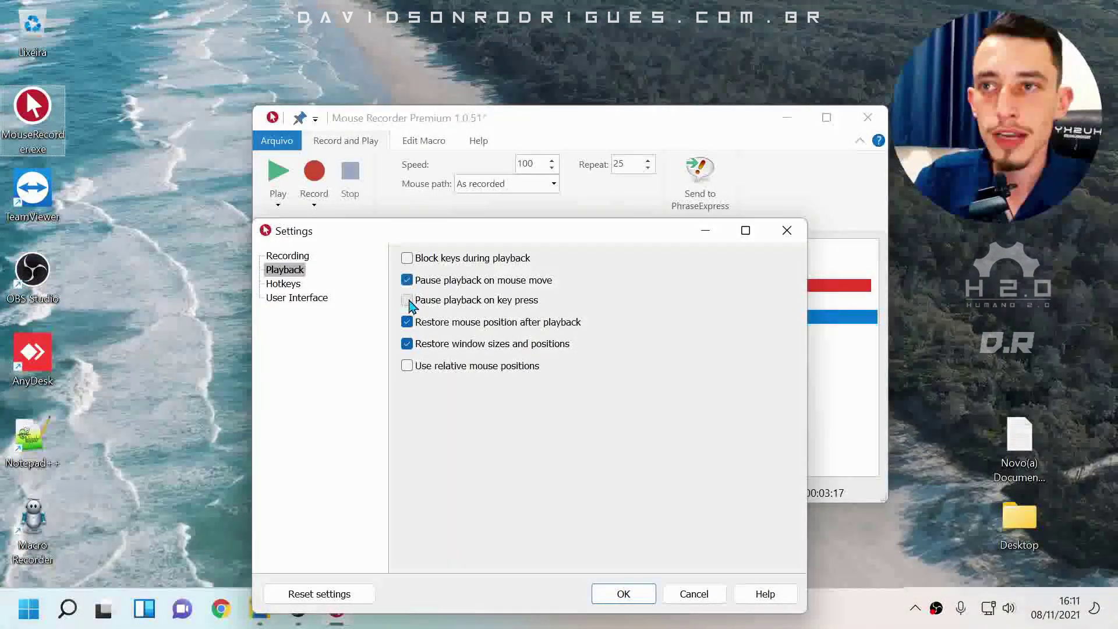
click(409, 302)
drag(447, 236, 414, 151)
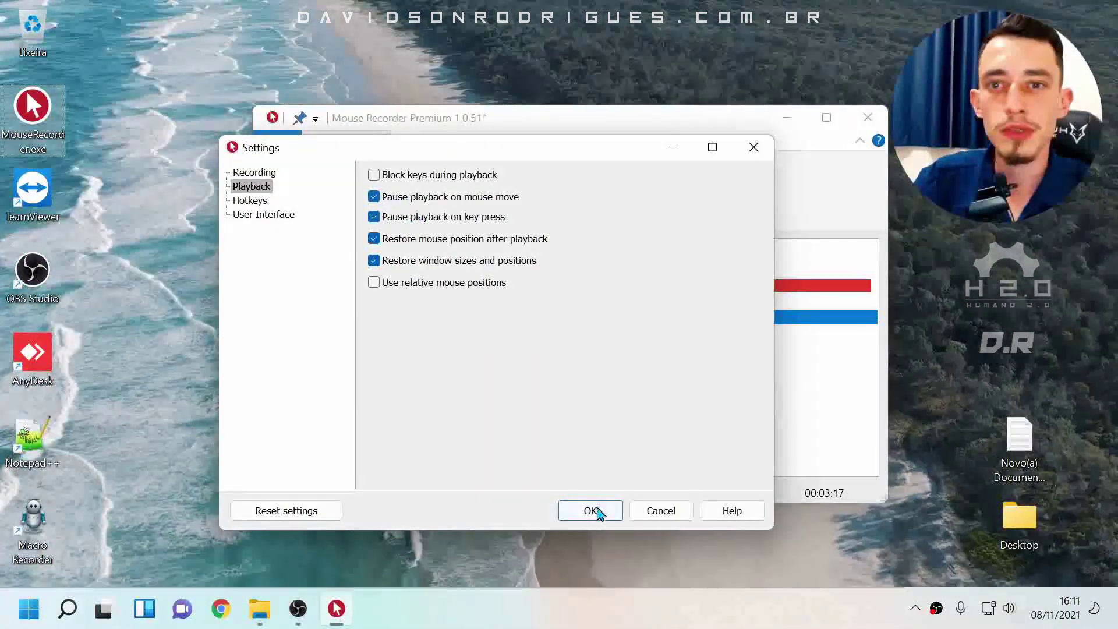
click(590, 510)
Set the playback speed to 250 and play the macro
click(277, 171)
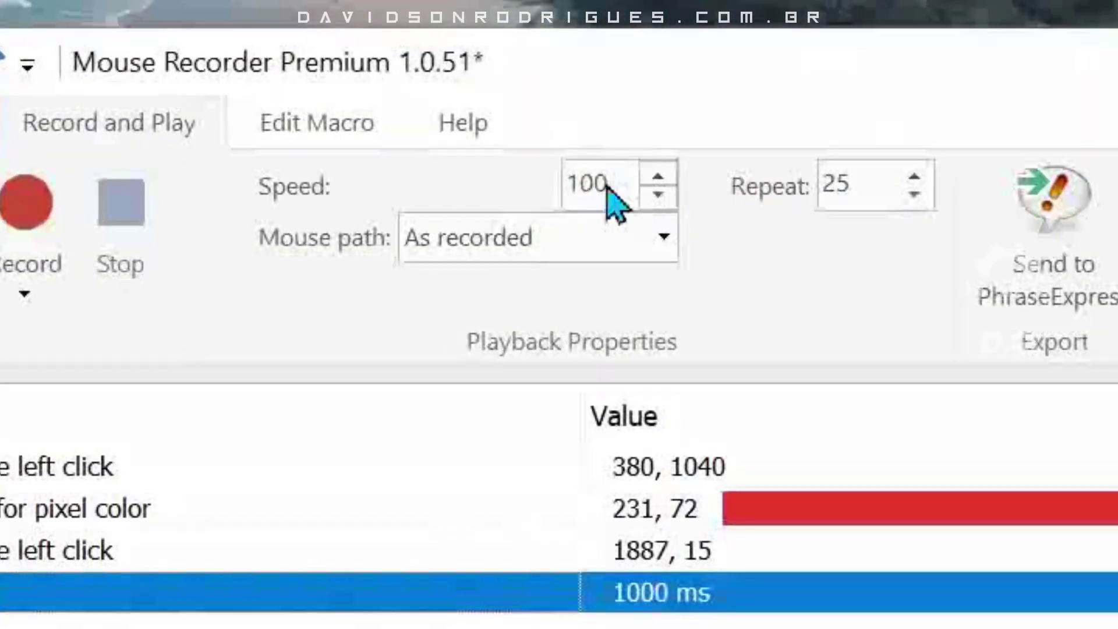
double_click(522, 164)
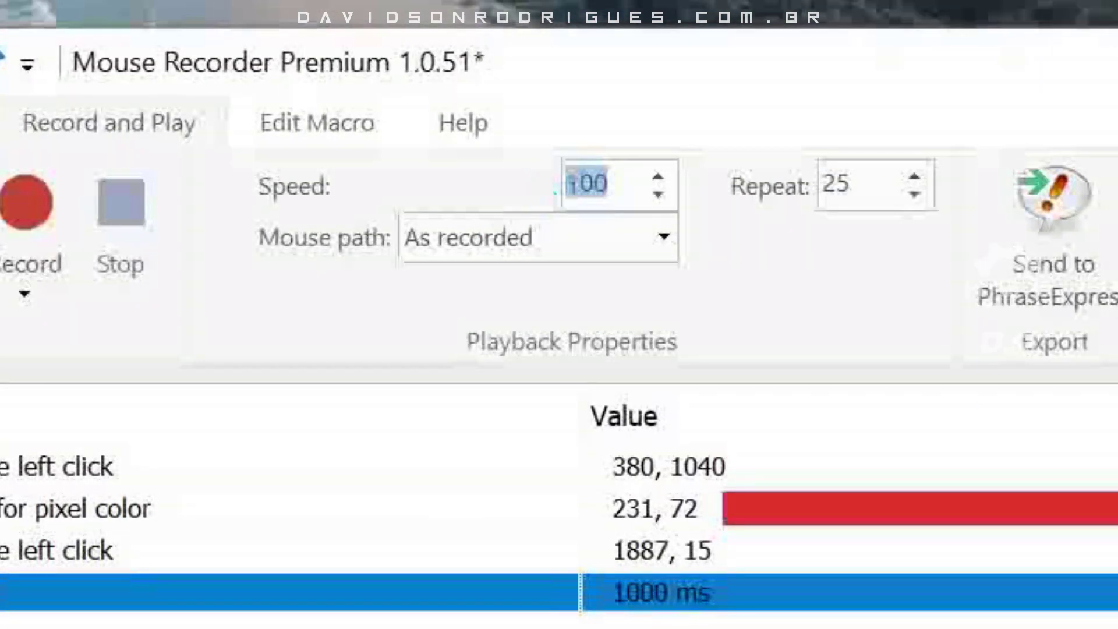
text(250)
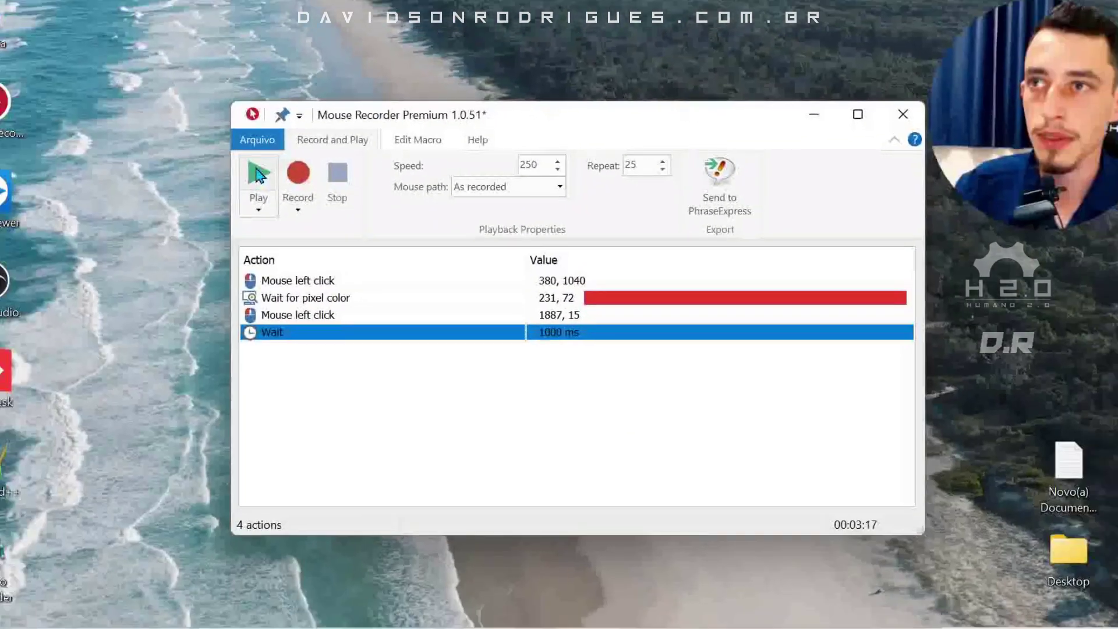
click(0, 204)
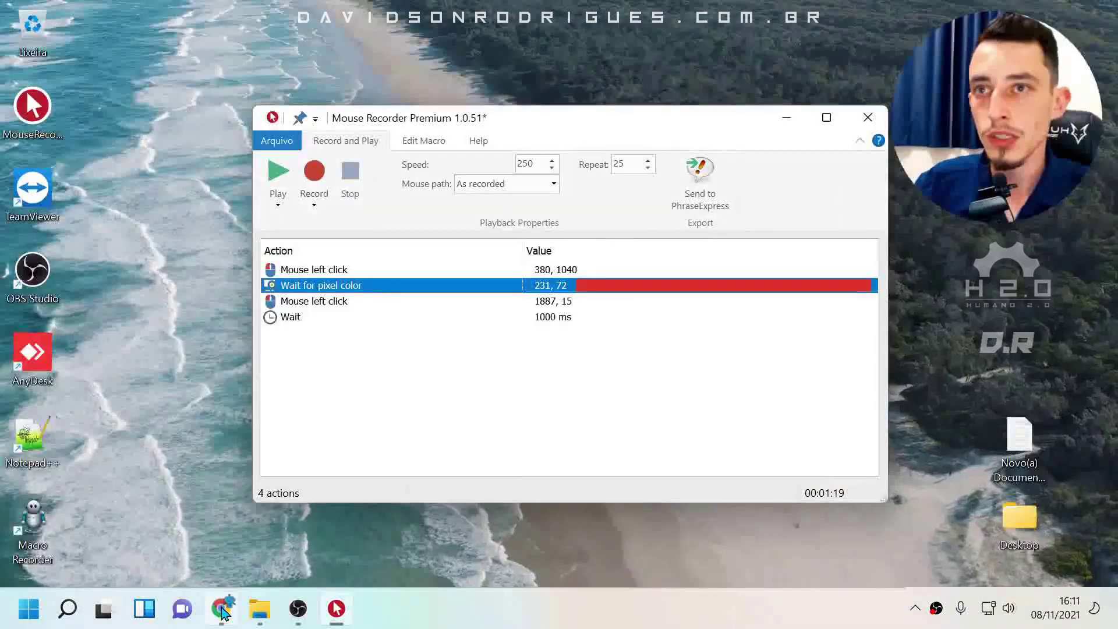
Raise the playback speed to 1000, play the macro and stop the playback
click(321, 320)
click(357, 270)
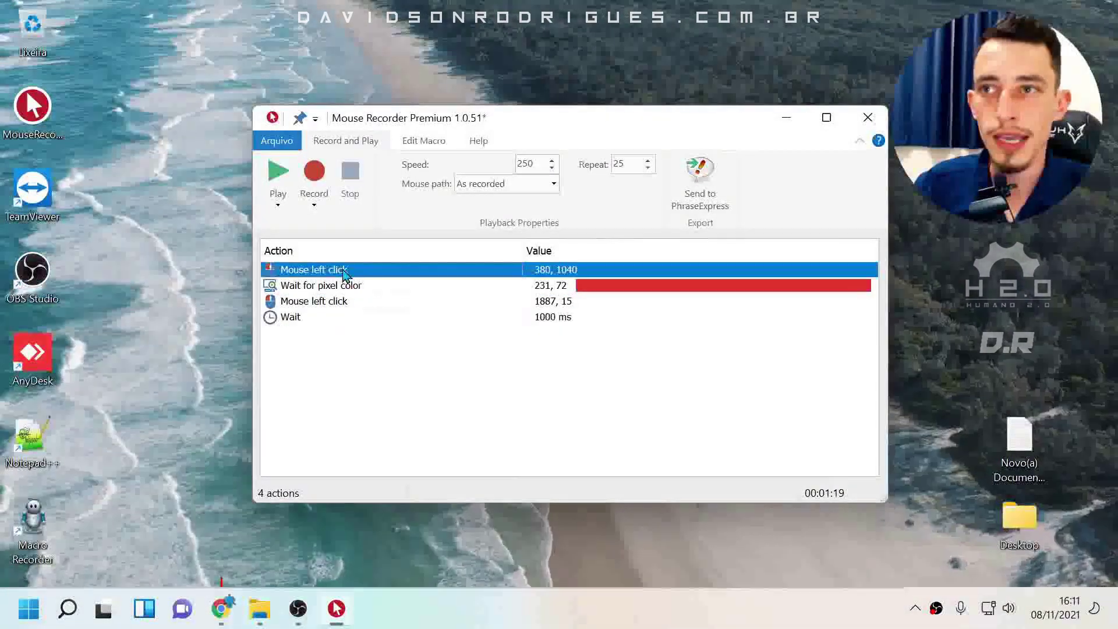
click(344, 285)
click(329, 301)
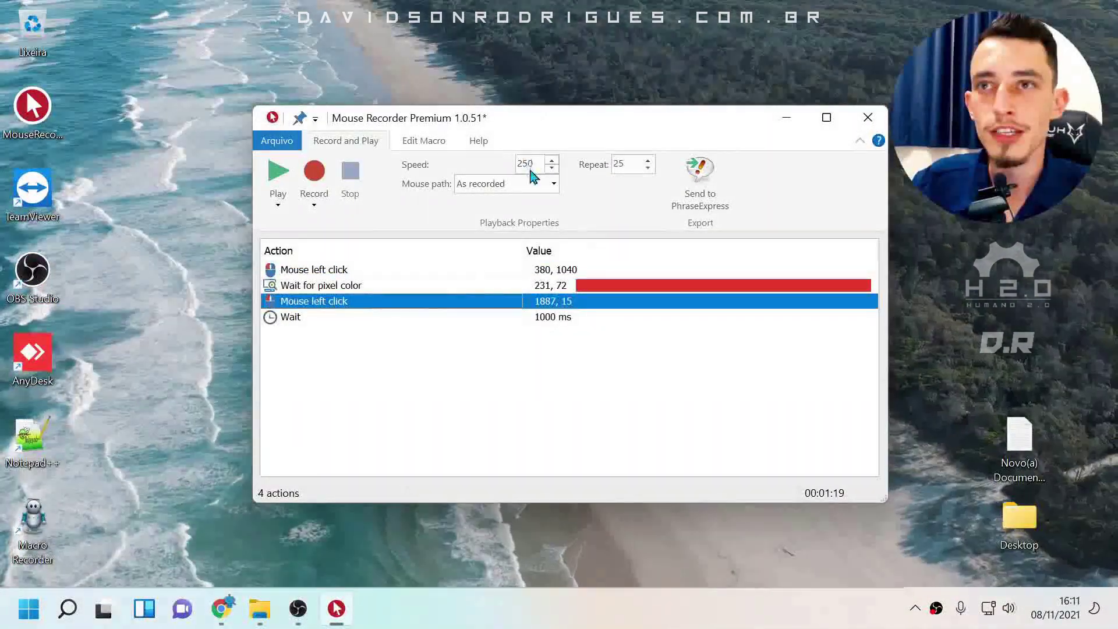
double_click(528, 166)
text(1000)
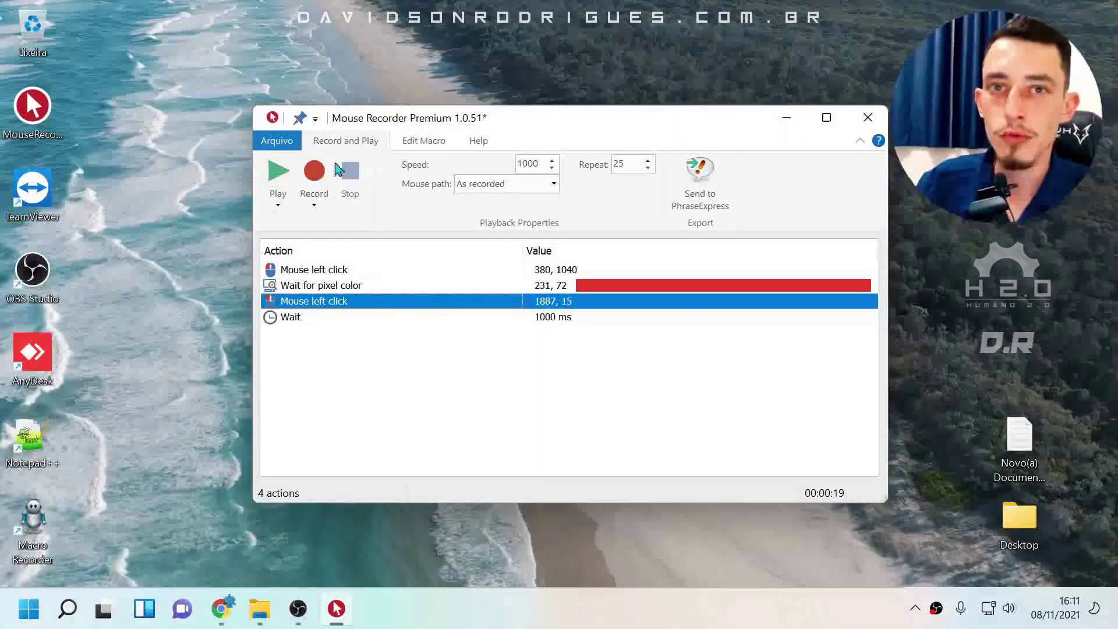
click(276, 177)
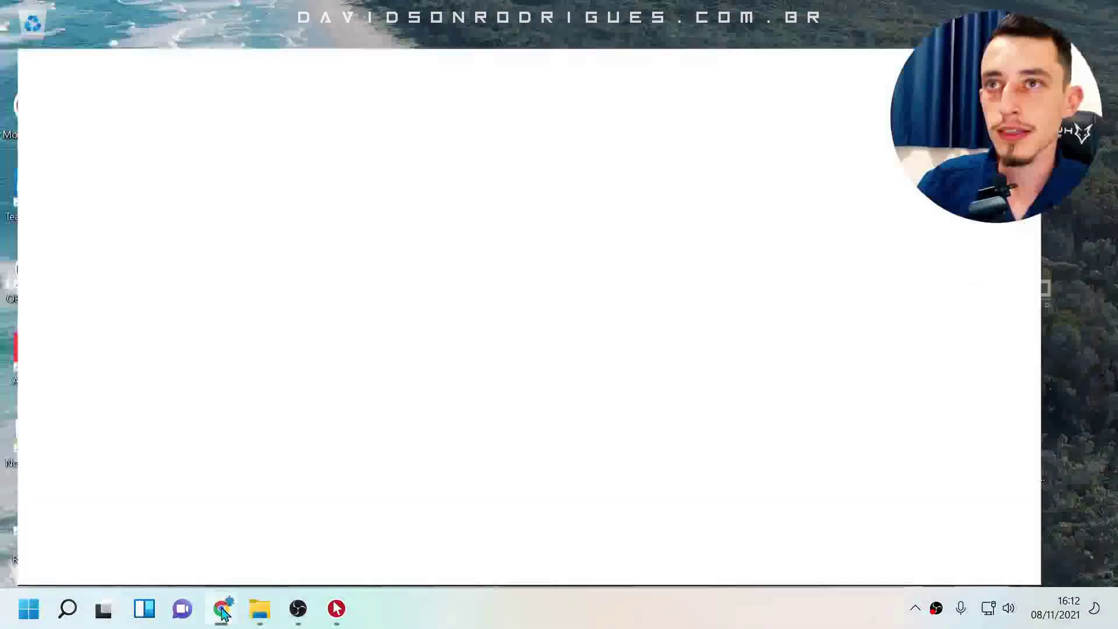
key(Escape)
Delete the 1000 ms Wait at the end of the macro and play the macro without it
click(303, 319)
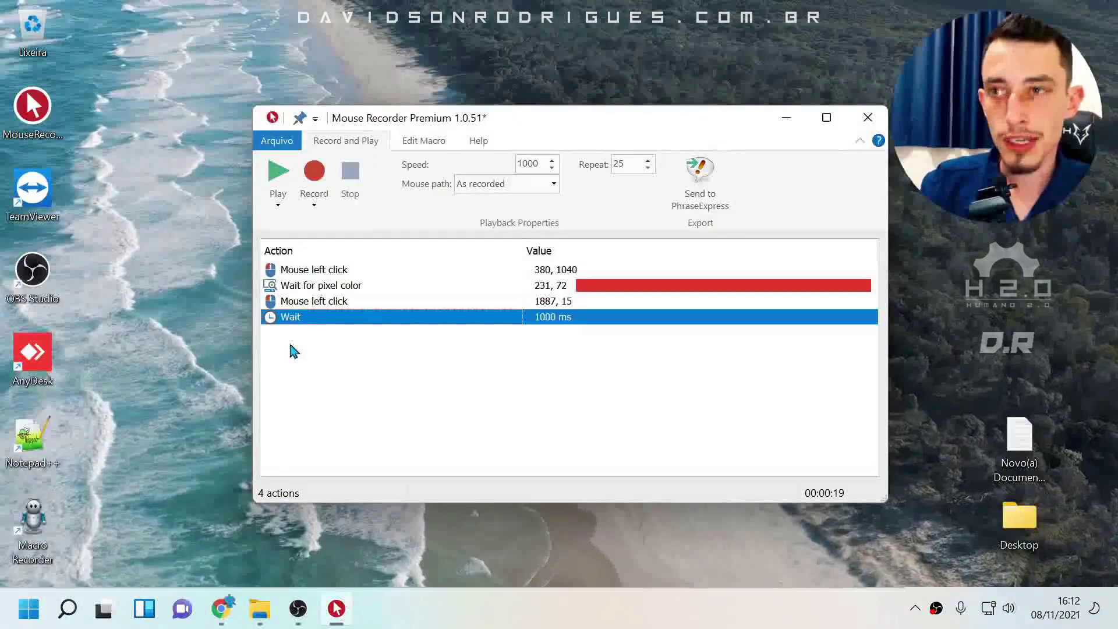
key(Delete)
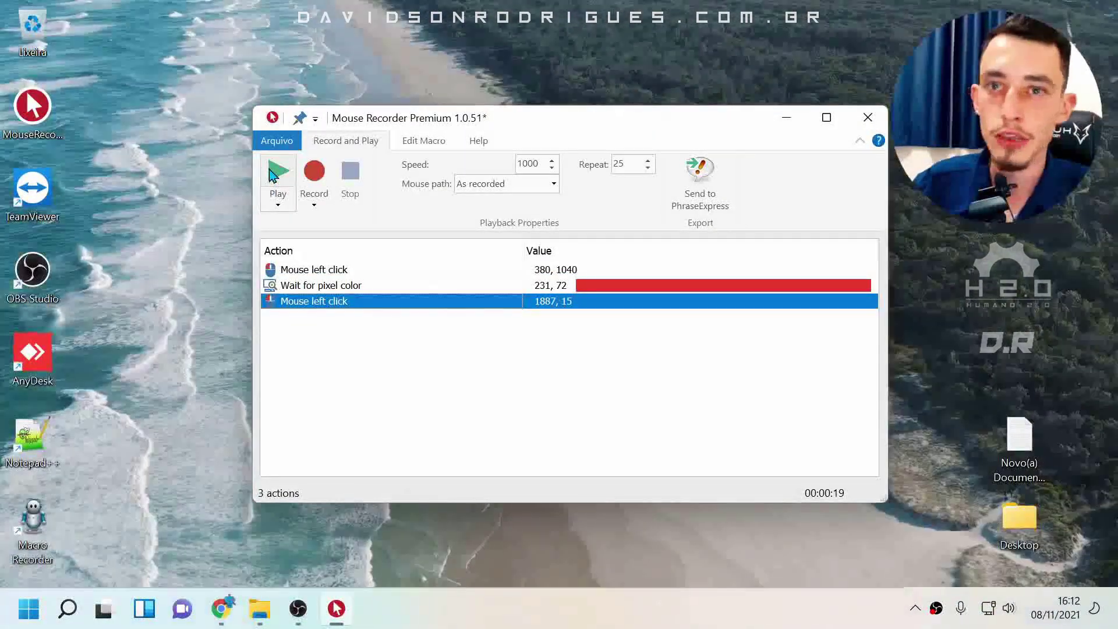
click(278, 174)
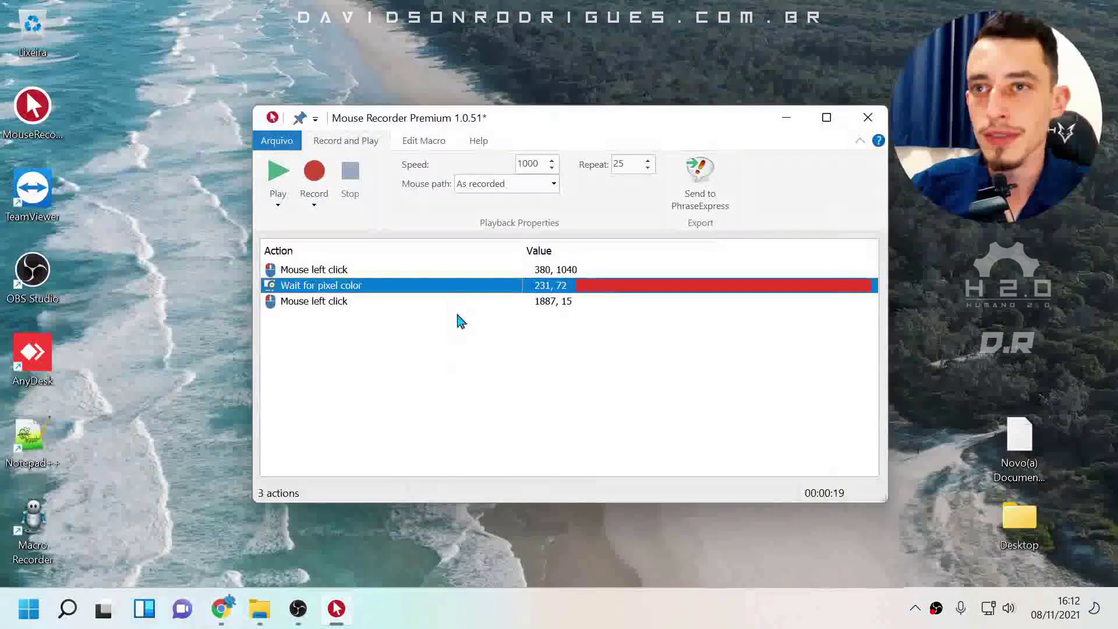
Add a 1000 ms Wait after the macro's last left click and play the macro
click(387, 301)
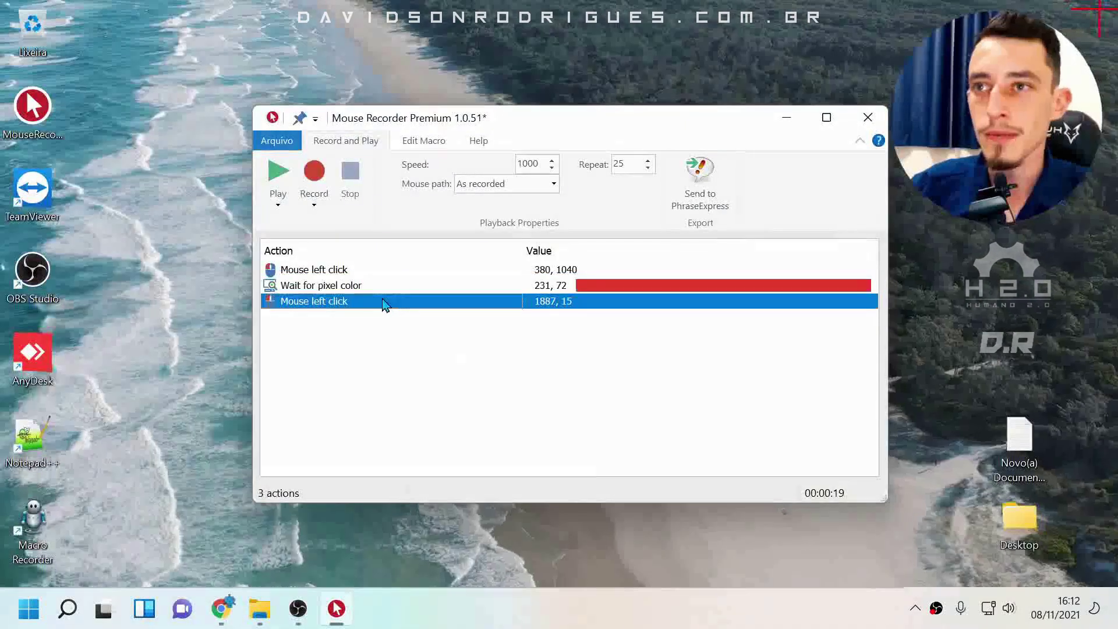
click(423, 144)
click(508, 174)
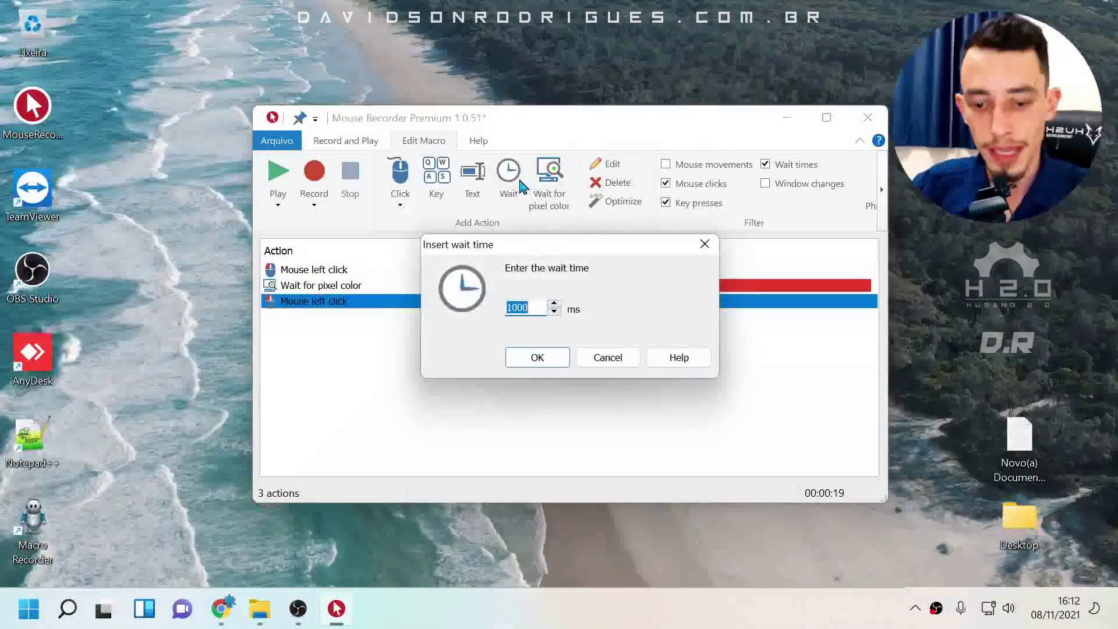
text(1000)
key(Return)
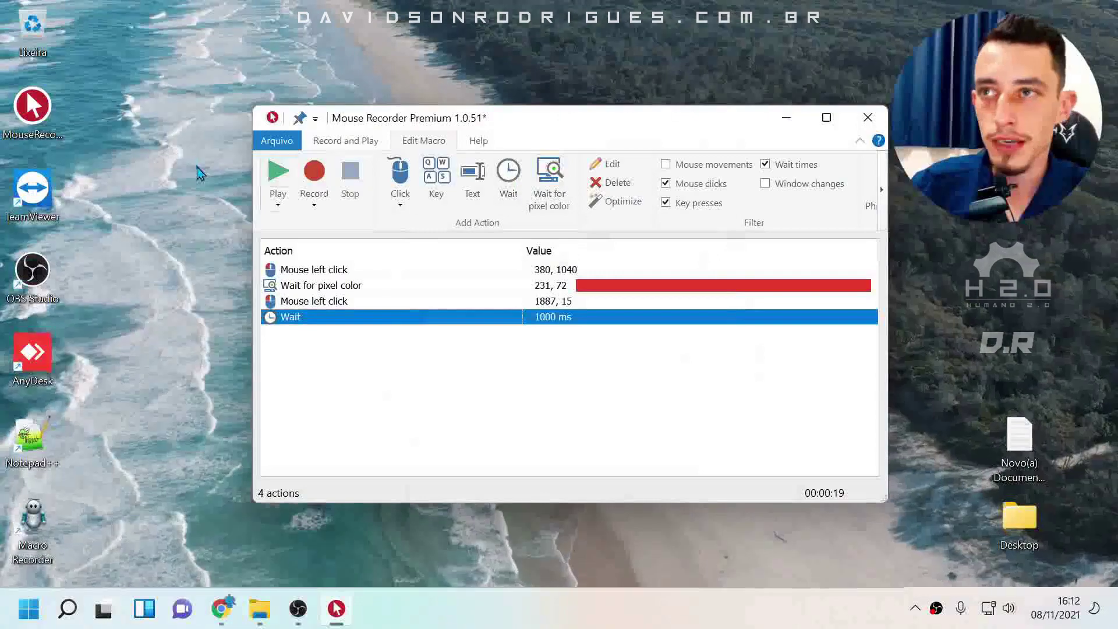
click(279, 175)
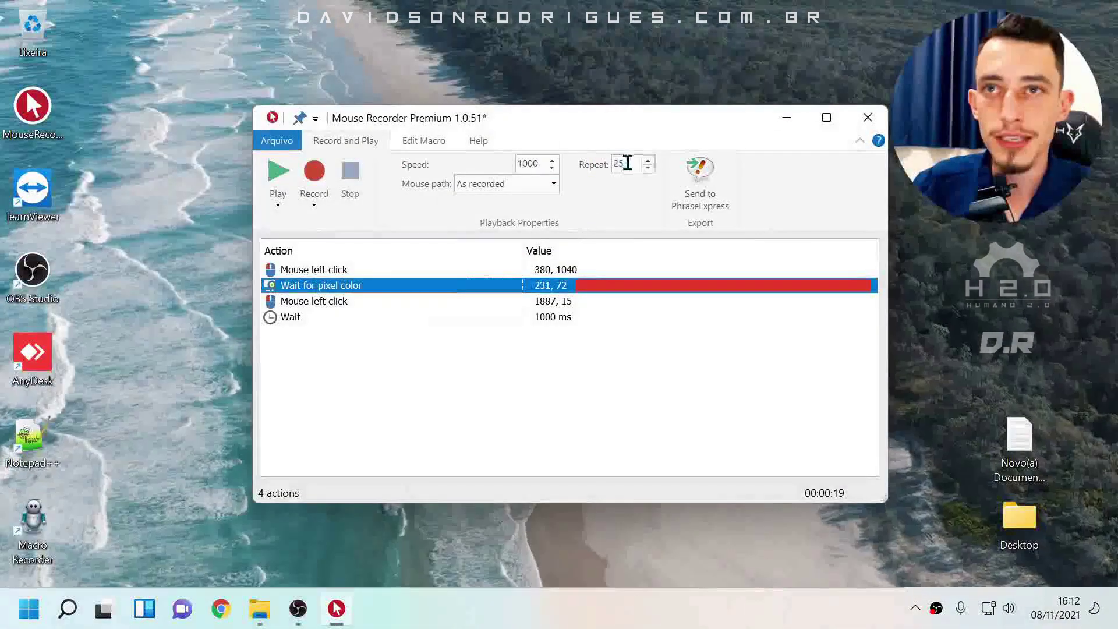
Set the playback speed to 500 and play the macro
double_click(529, 164)
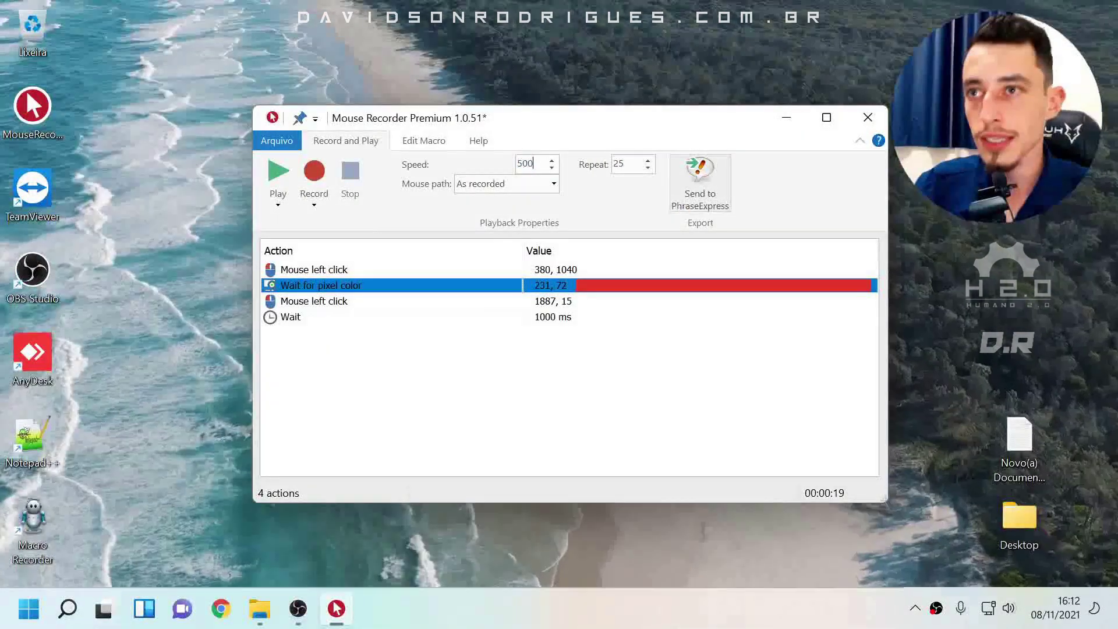
text(500)
click(280, 175)
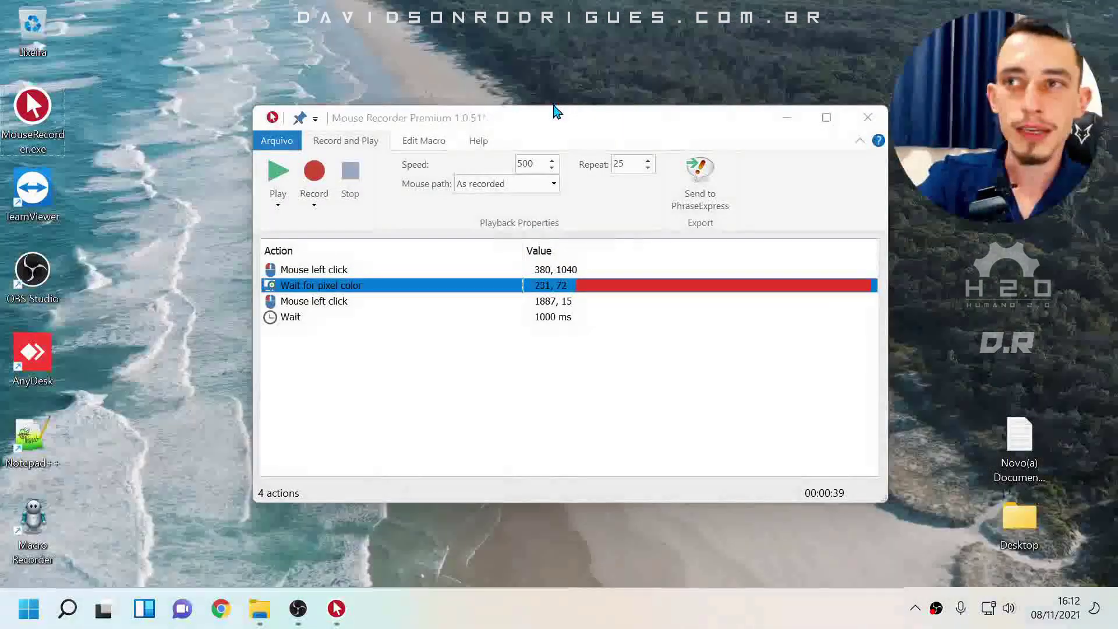
Replace the final Wait with a Wait for pixel color that monitors the red of the MouseRecorder desktop icon at 64, 168
click(313, 321)
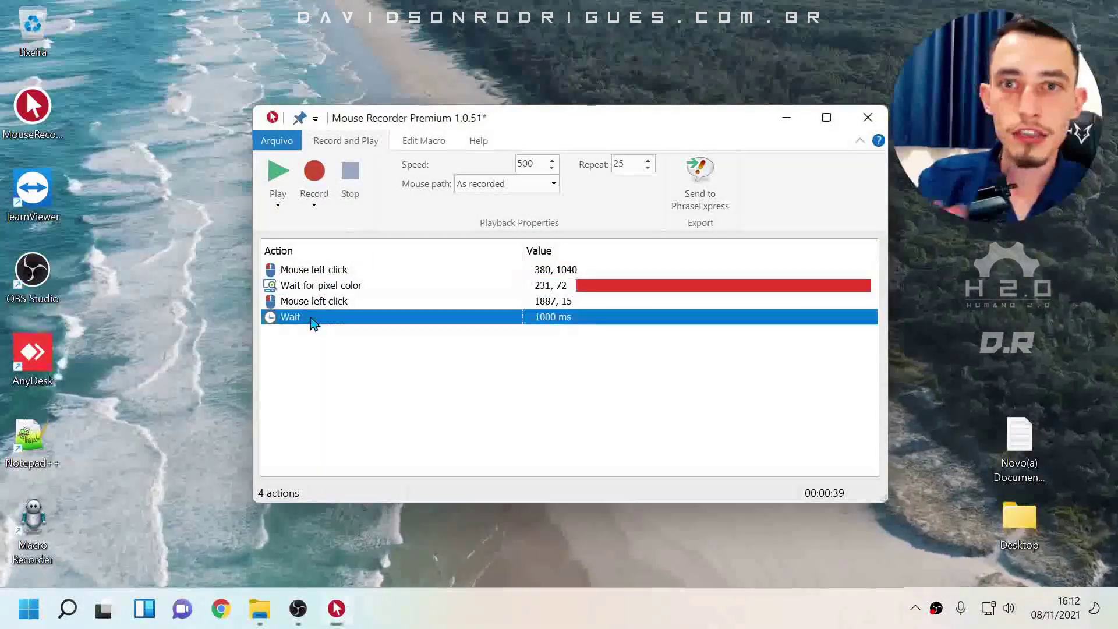
key(Delete)
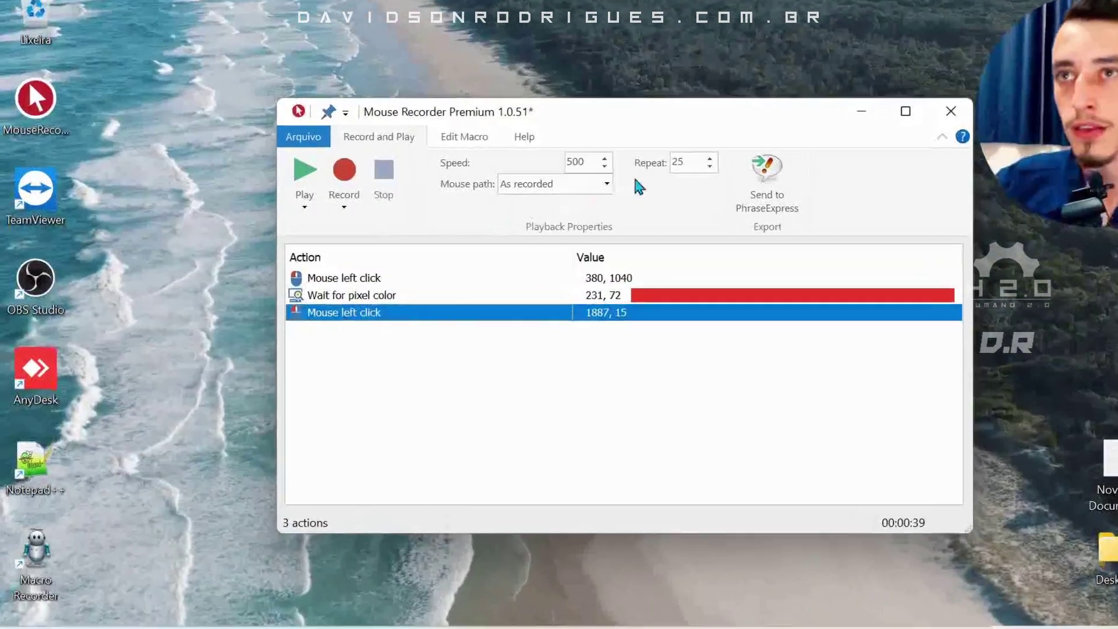
click(429, 142)
click(885, 175)
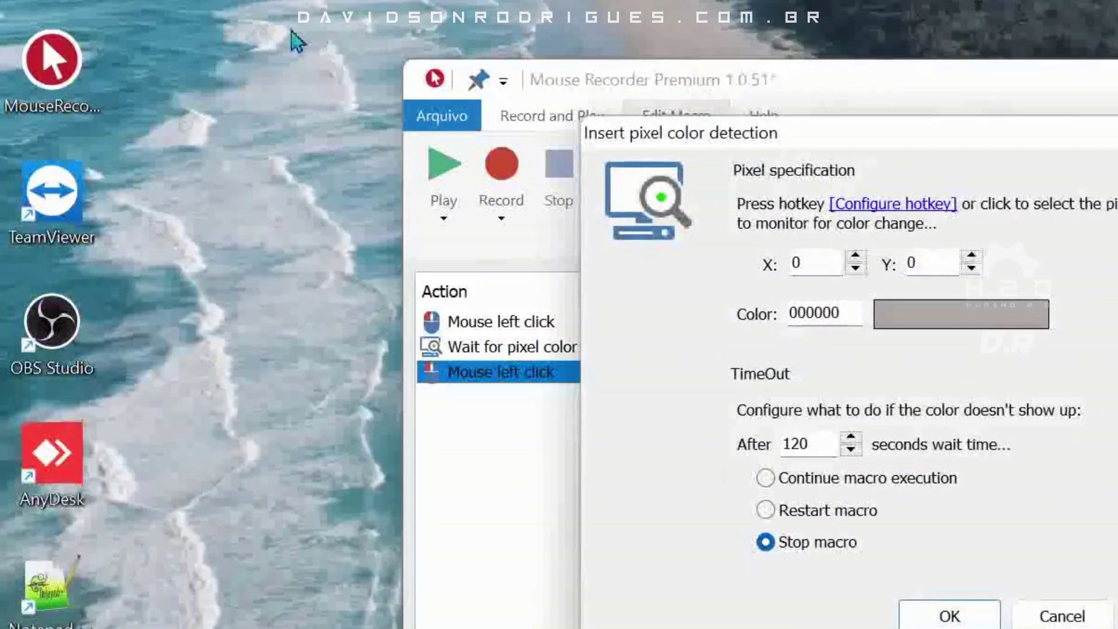
click(63, 54)
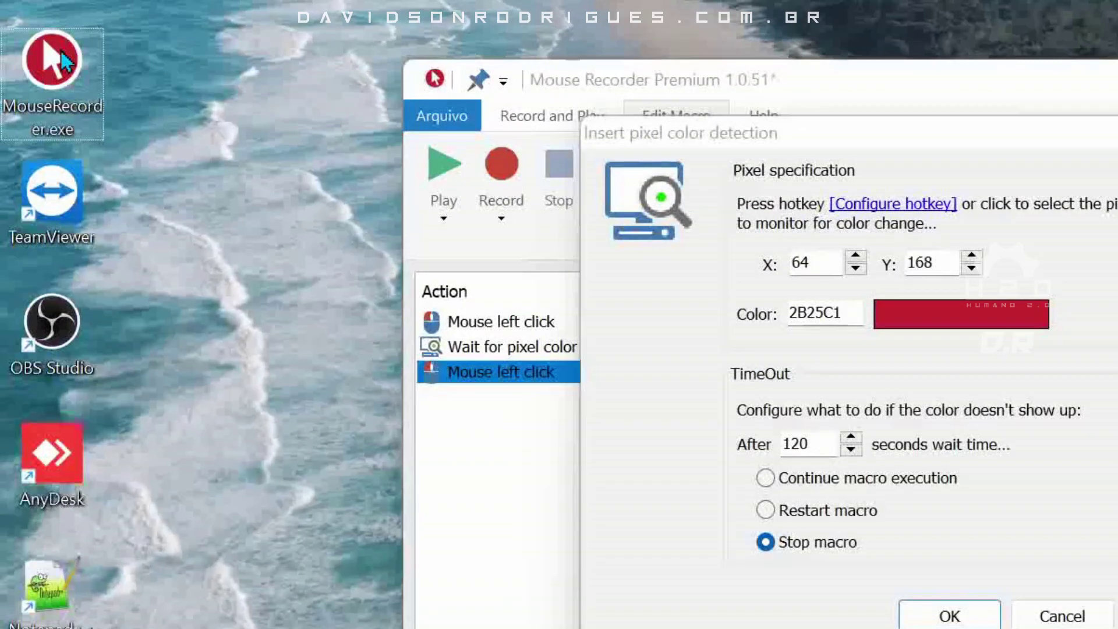
click(947, 612)
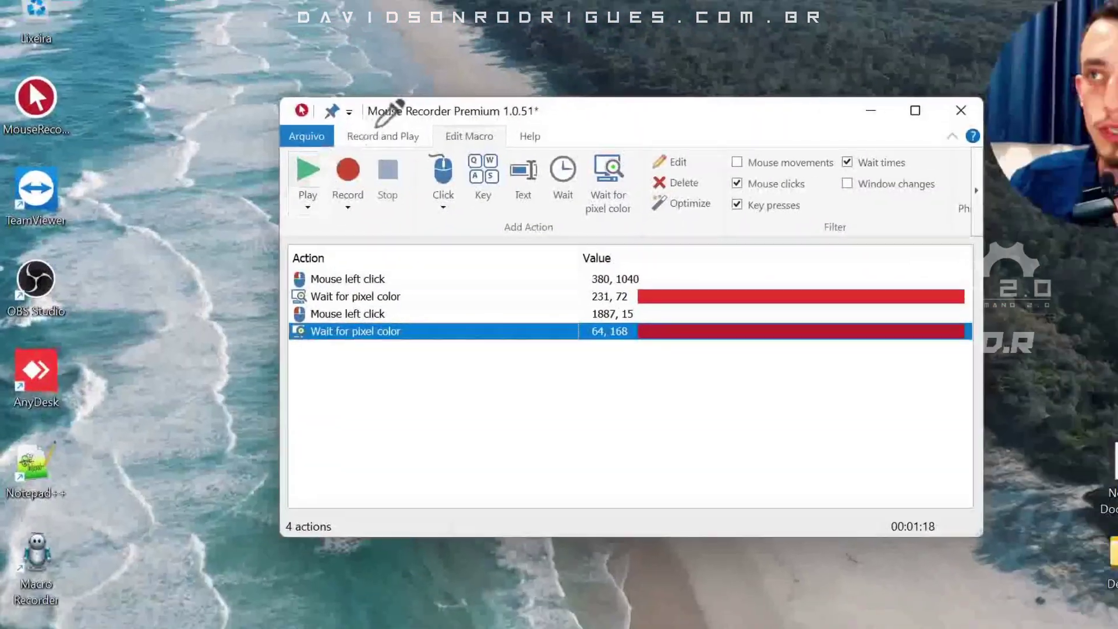
Set the playback speed to 1000 and play the macro with the new pixel color wait
click(552, 116)
double_click(534, 162)
text(100)
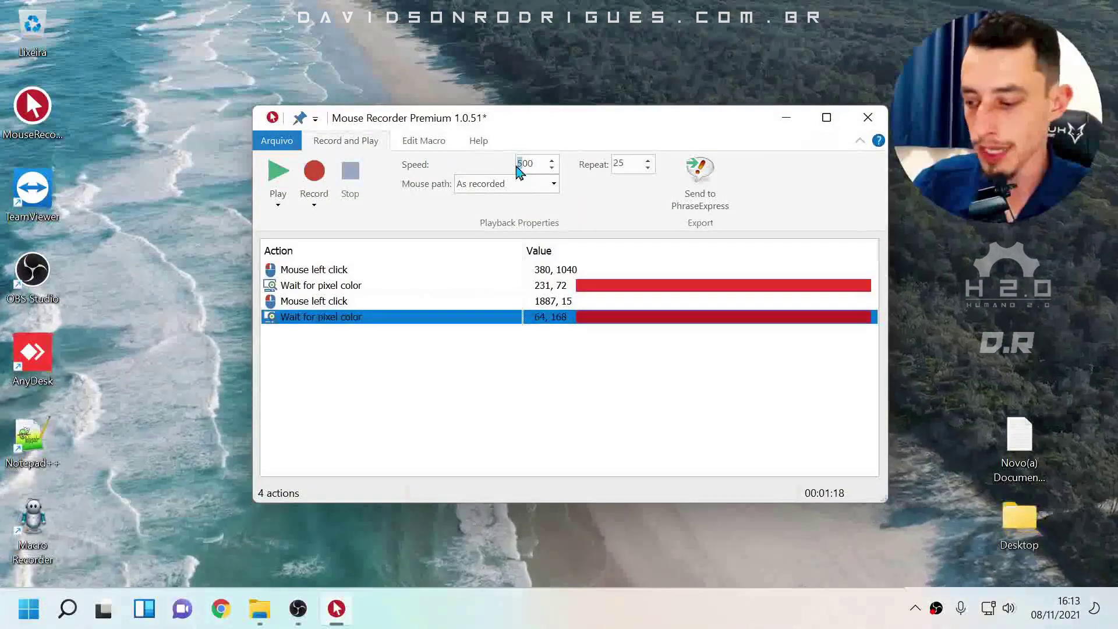
text(0)
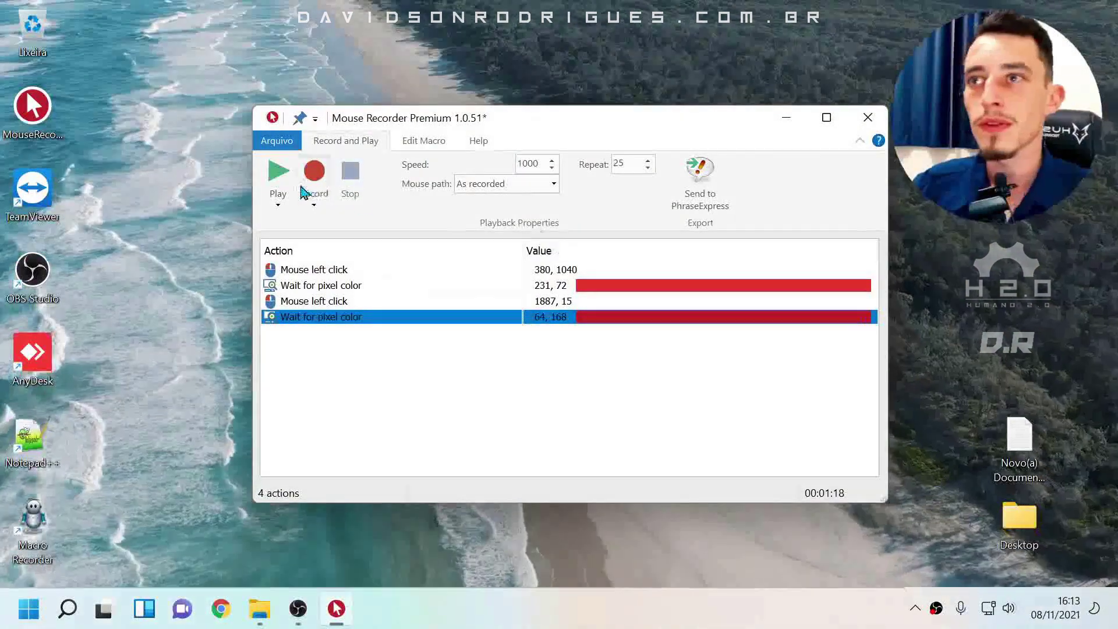
click(275, 174)
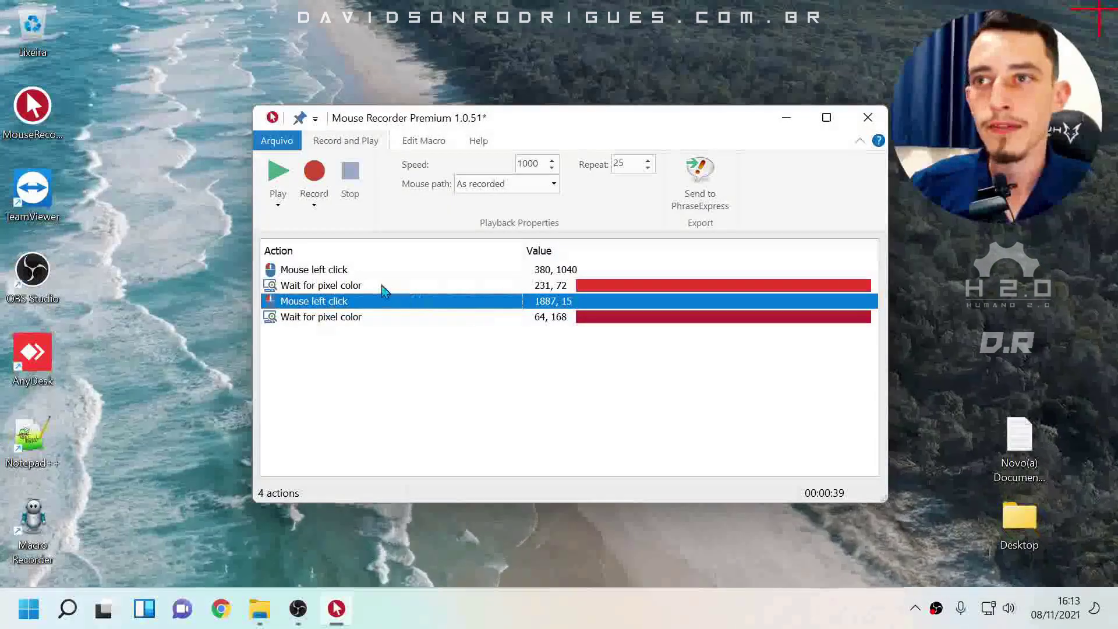
Edit the second mouse left click so that it clicks at X 1288, Y 81
right_click(347, 304)
click(386, 357)
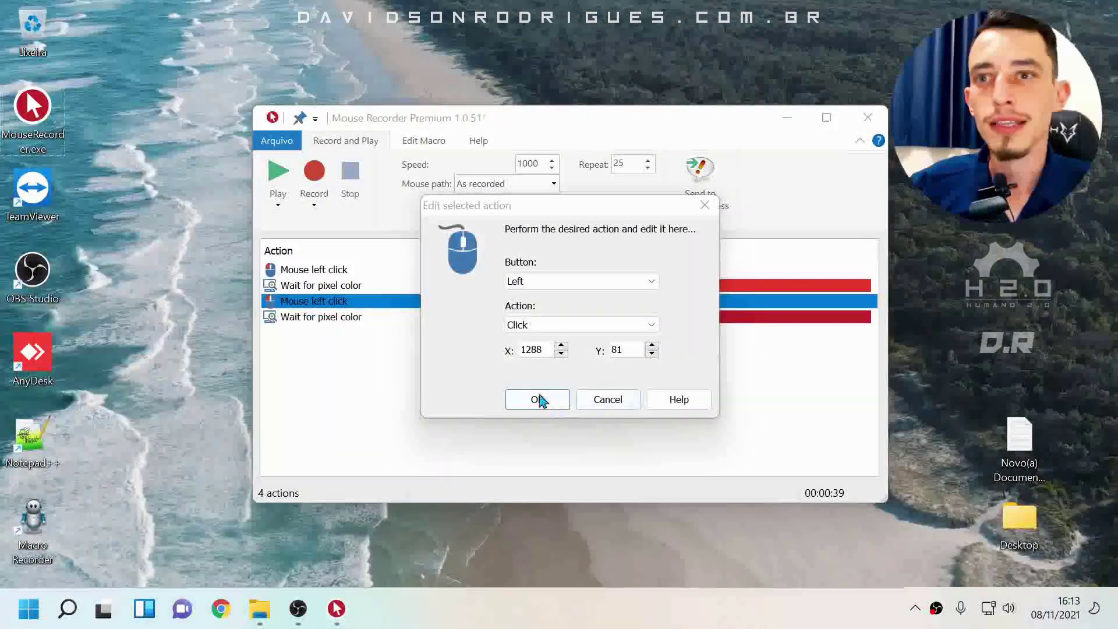
click(538, 400)
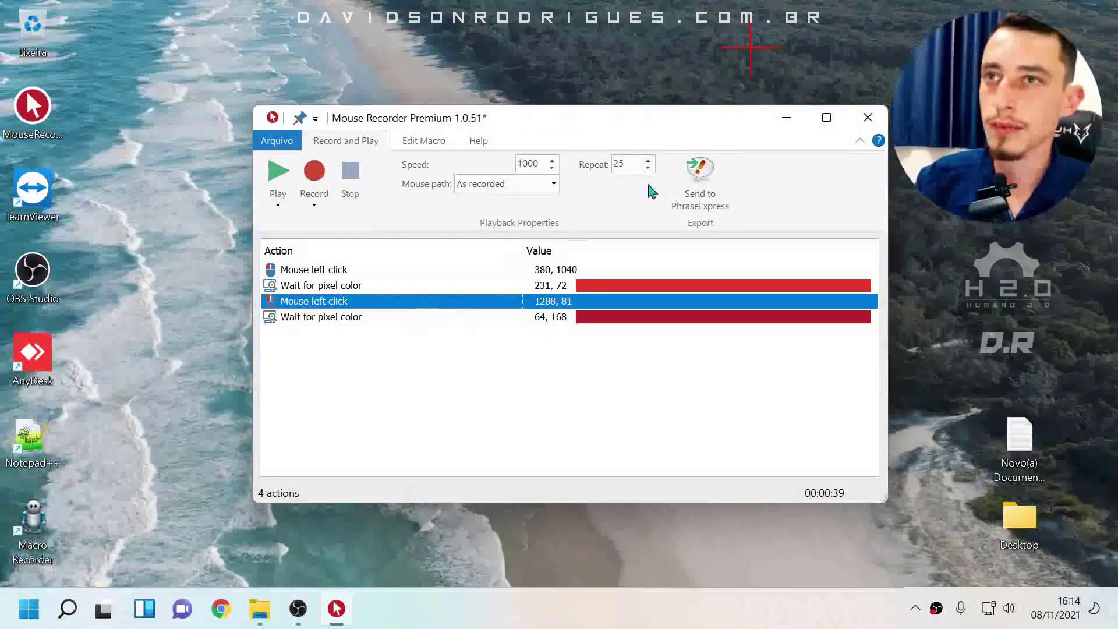
Close Mouse Recorder Premium without saving the macro
mouse_move(614, 117)
mouse_down()
mouse_move(627, 123)
mouse_move(599, 120)
mouse_up()
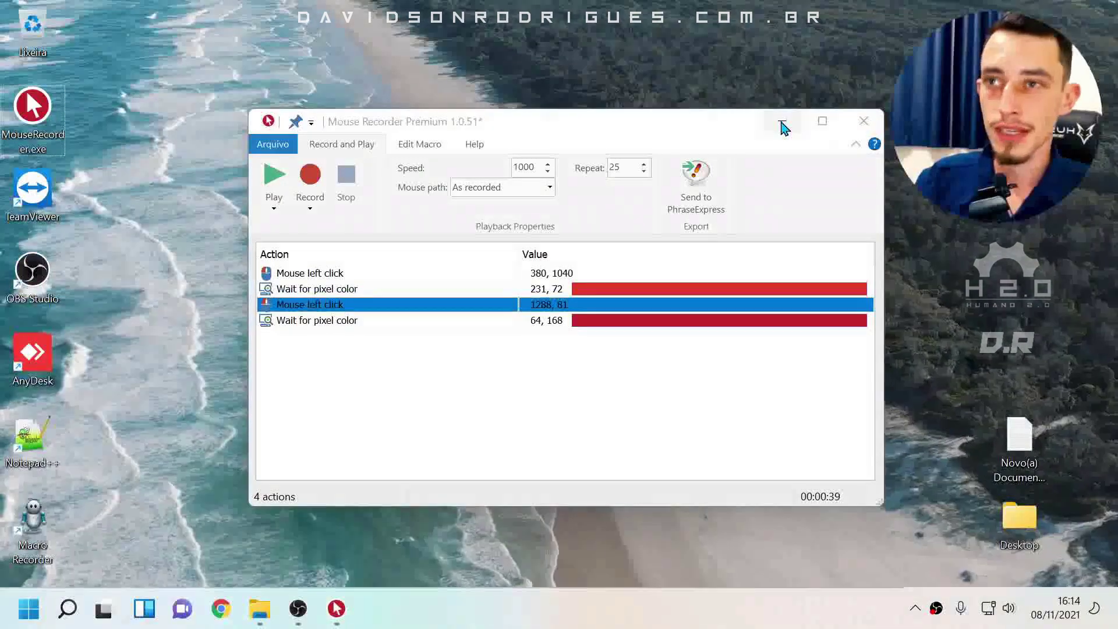
click(861, 124)
click(644, 370)
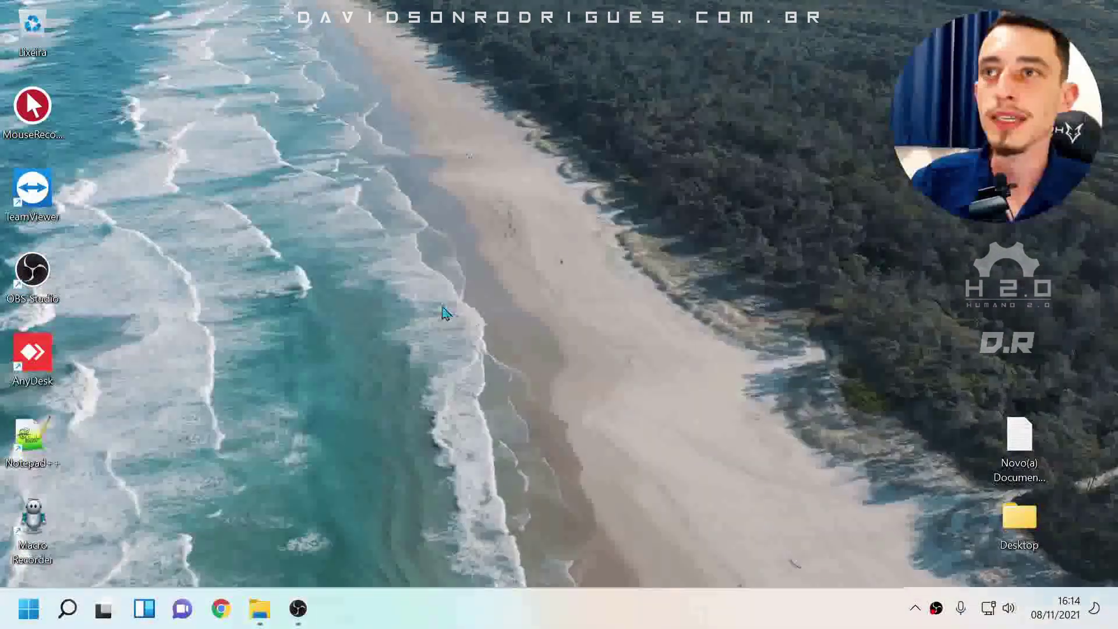
drag(601, 438, 105, 53)
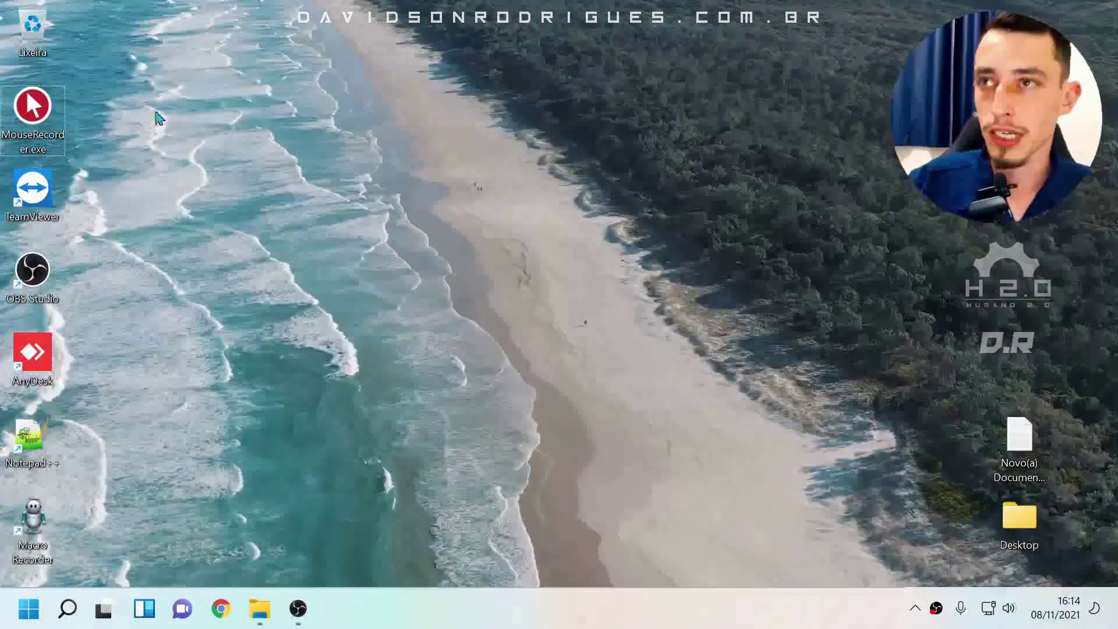